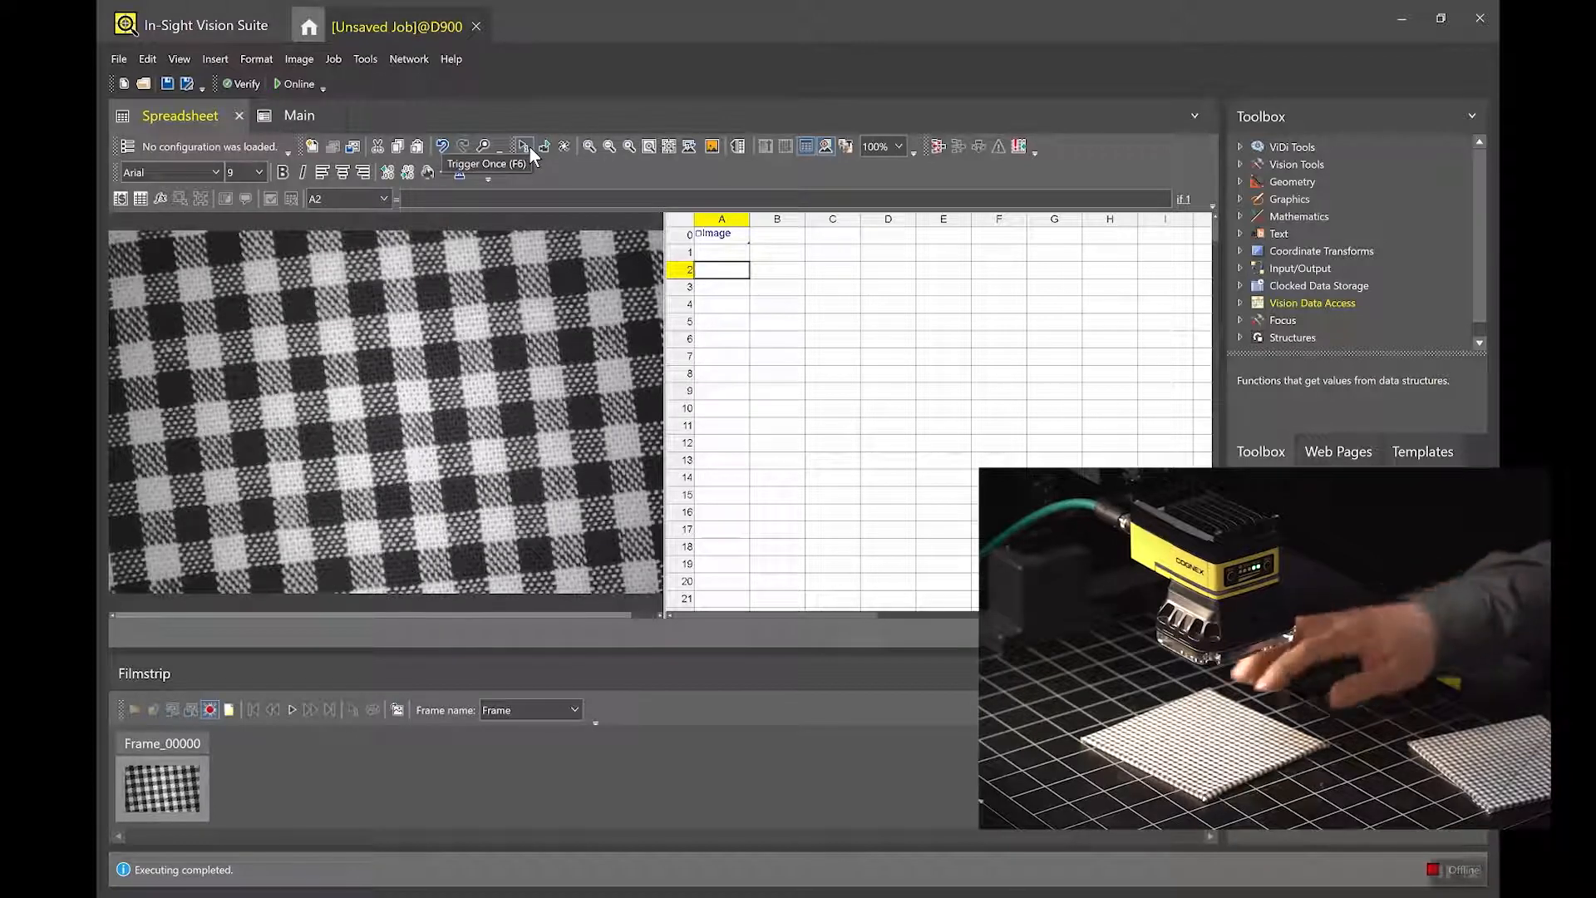
Acquire a series of single-trigger images of the defect-free checkered fabric at varied orientations, up to Frame_00017.
click(524, 146)
click(524, 146)
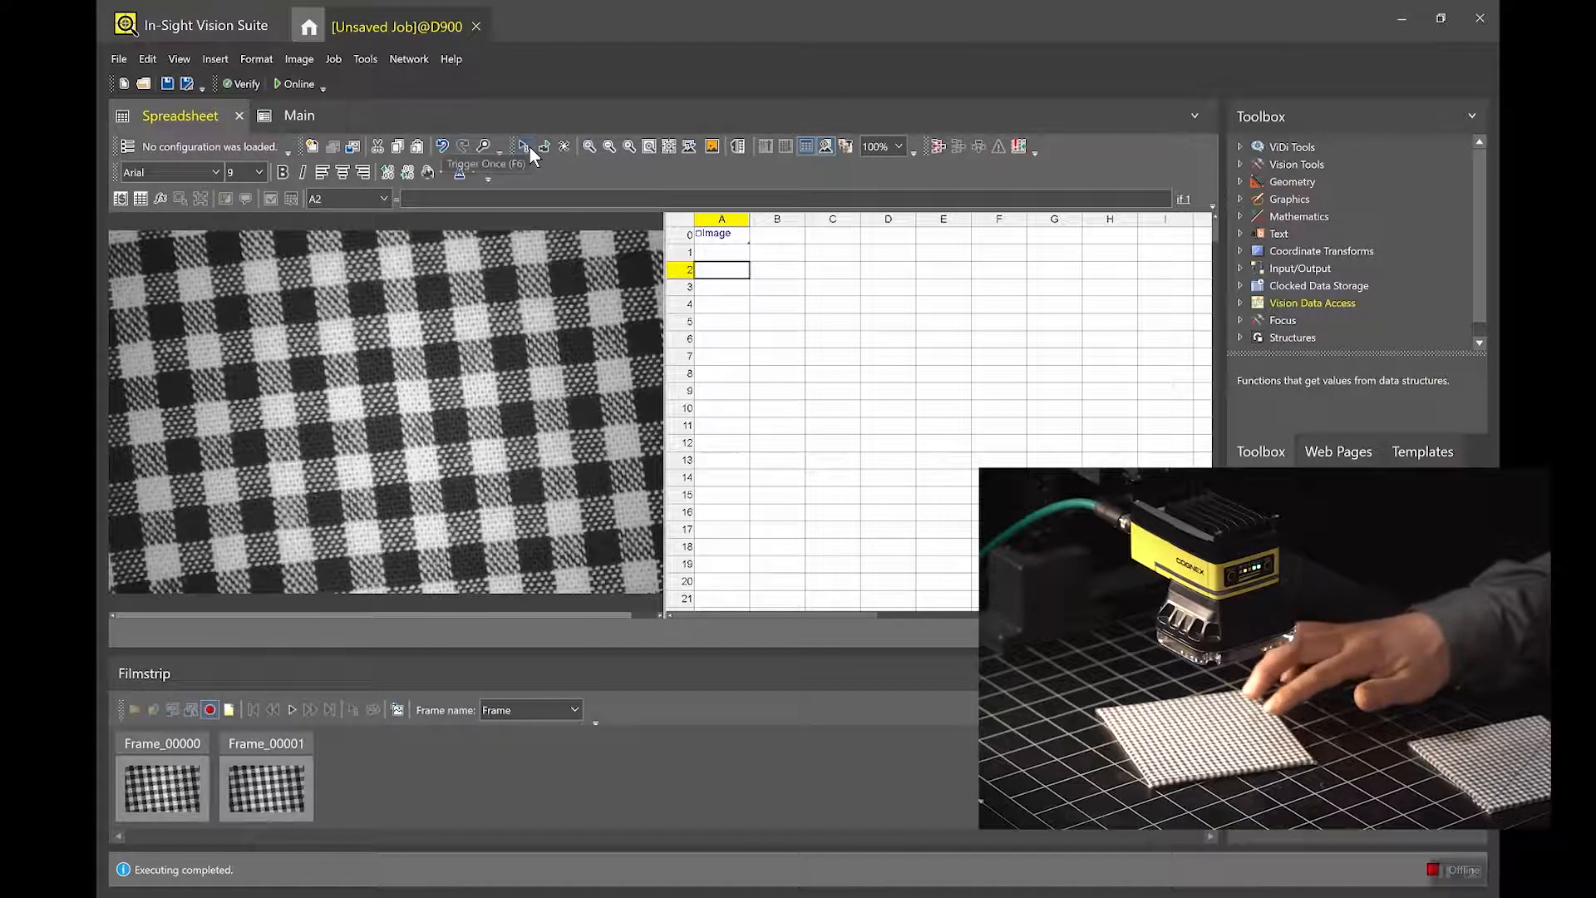
click(529, 146)
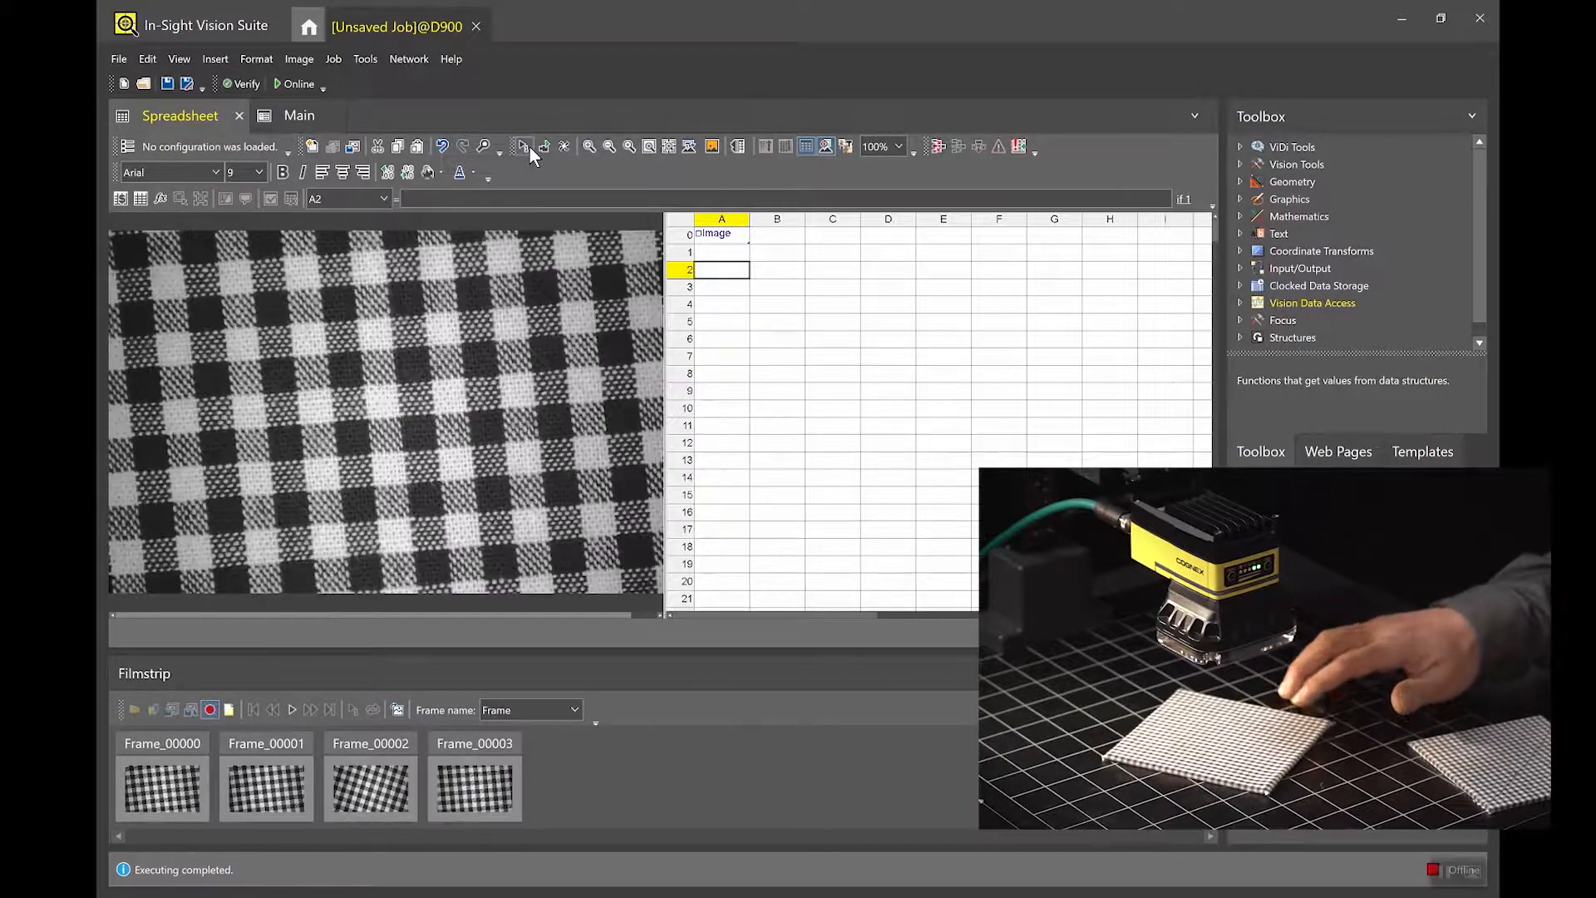
click(529, 146)
click(529, 146)
click(529, 146)
click(529, 146)
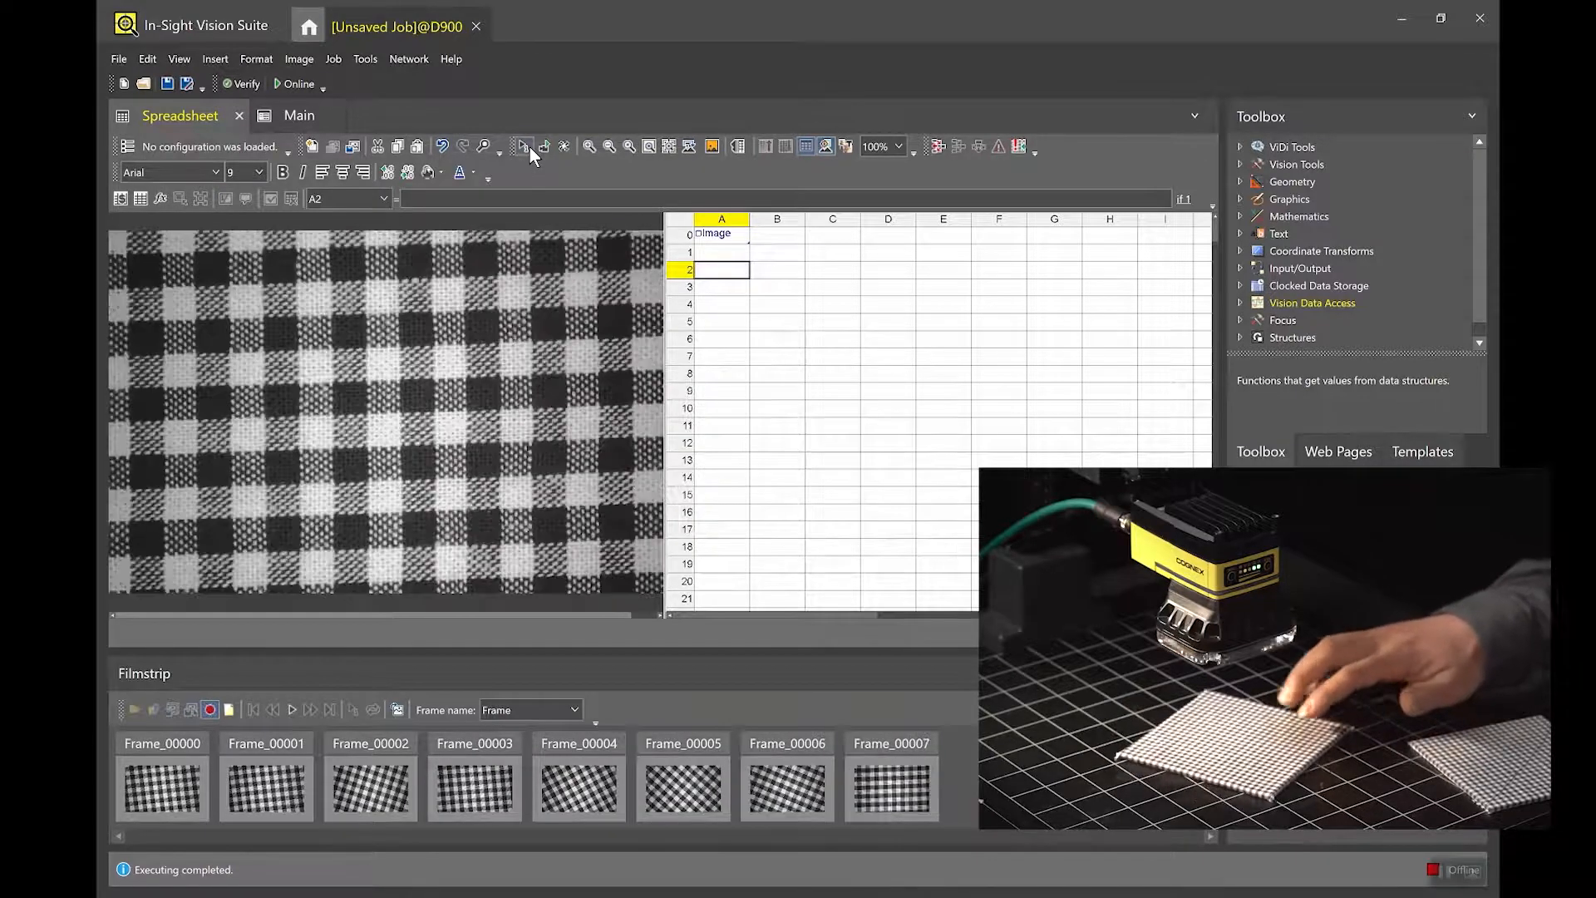
click(528, 147)
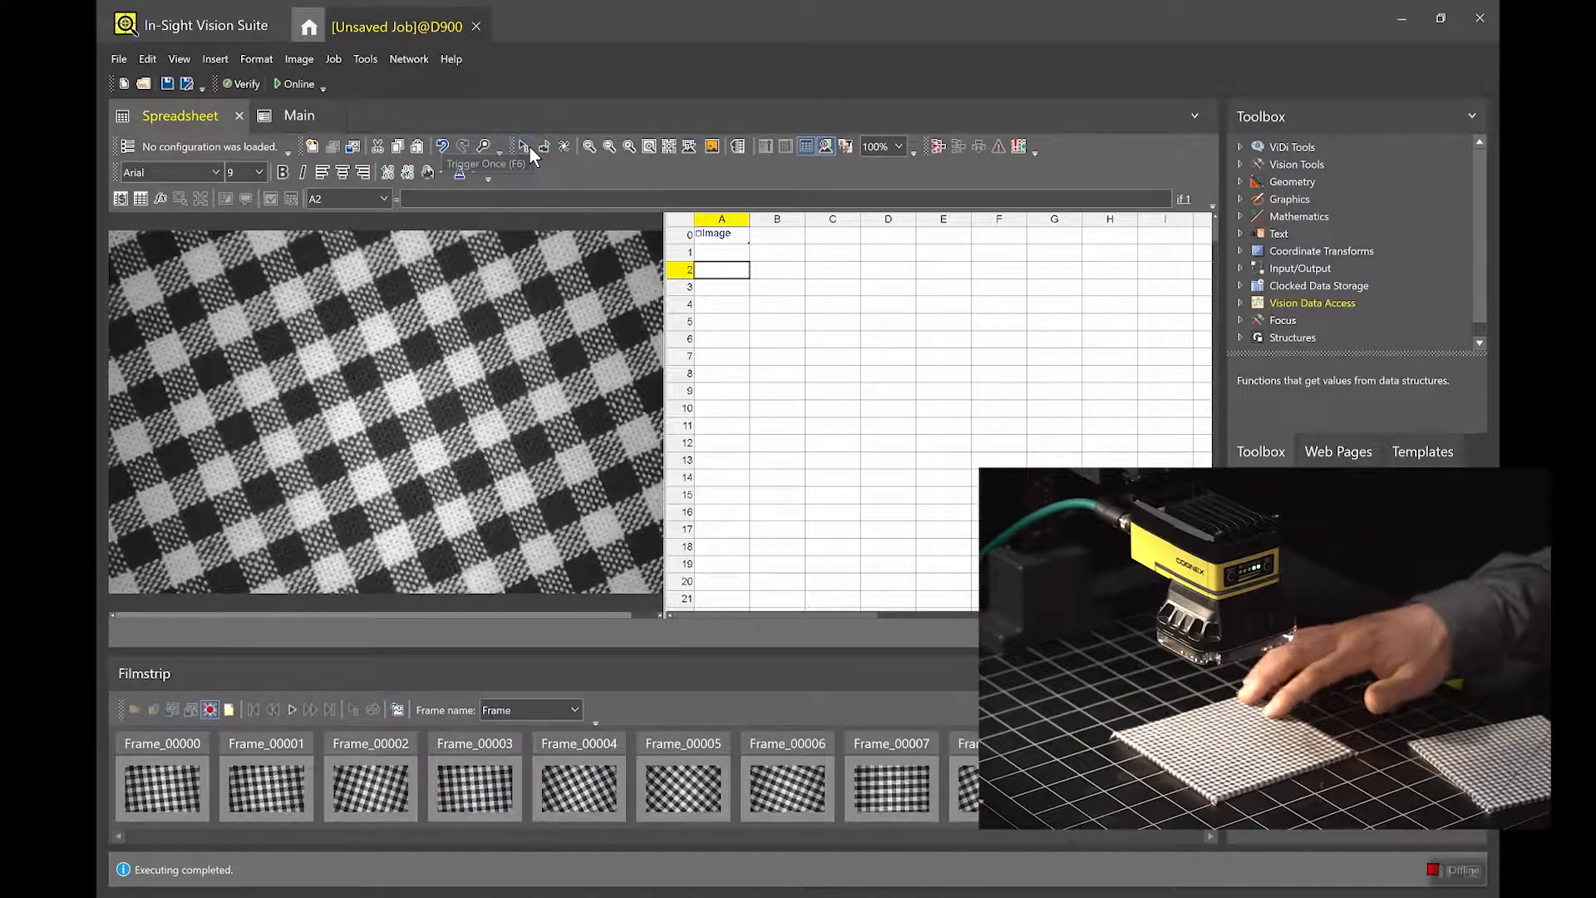
click(529, 147)
click(529, 147)
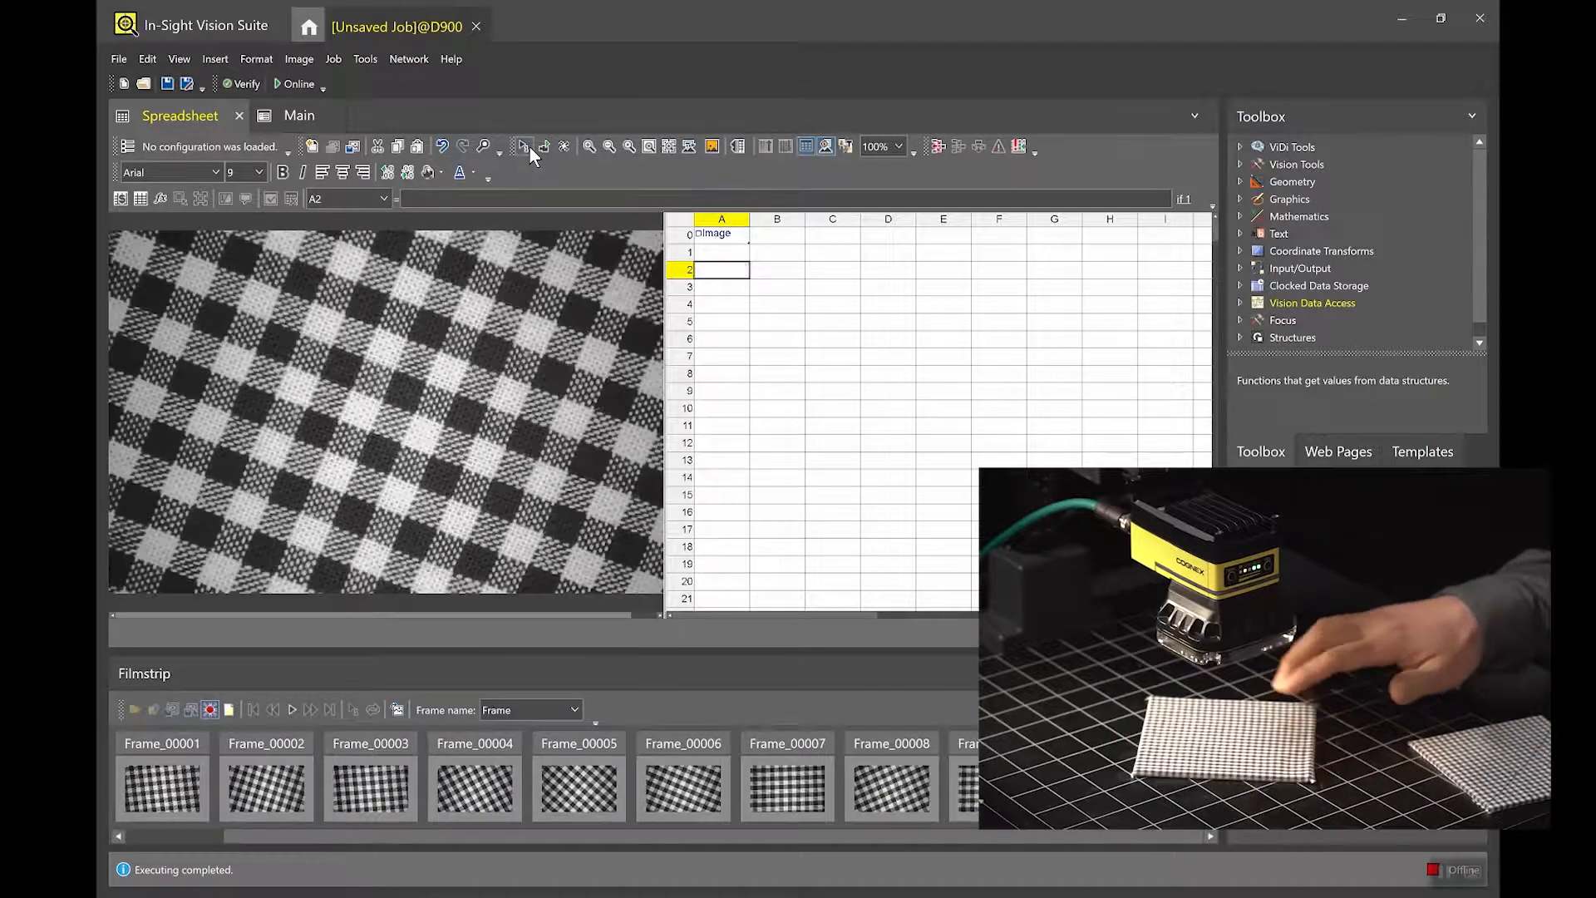
click(529, 146)
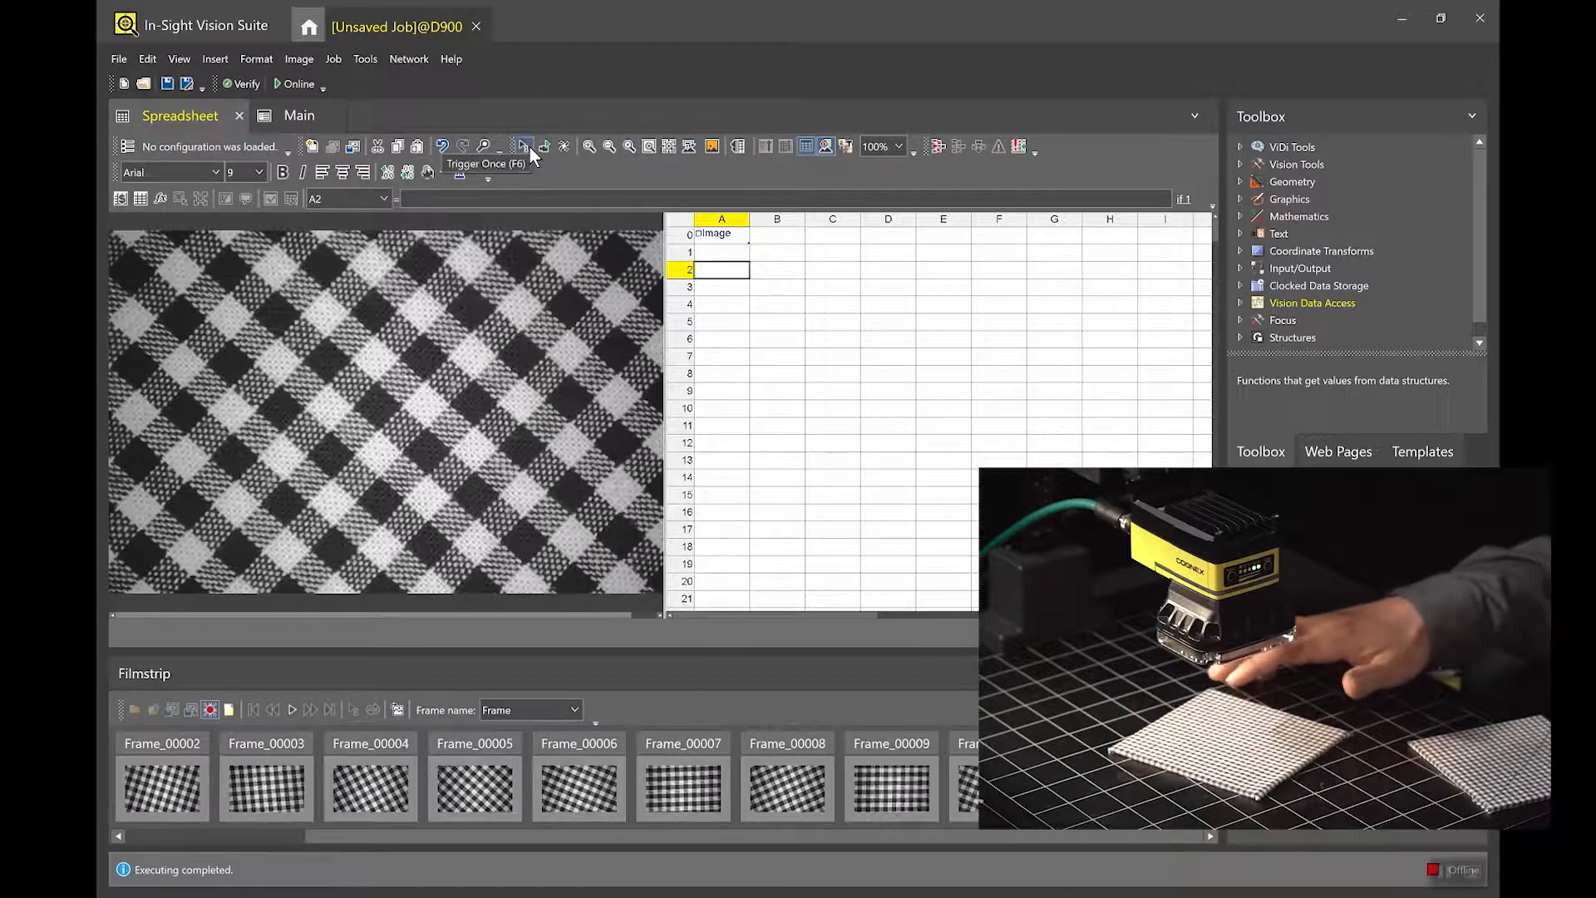
click(529, 146)
click(529, 147)
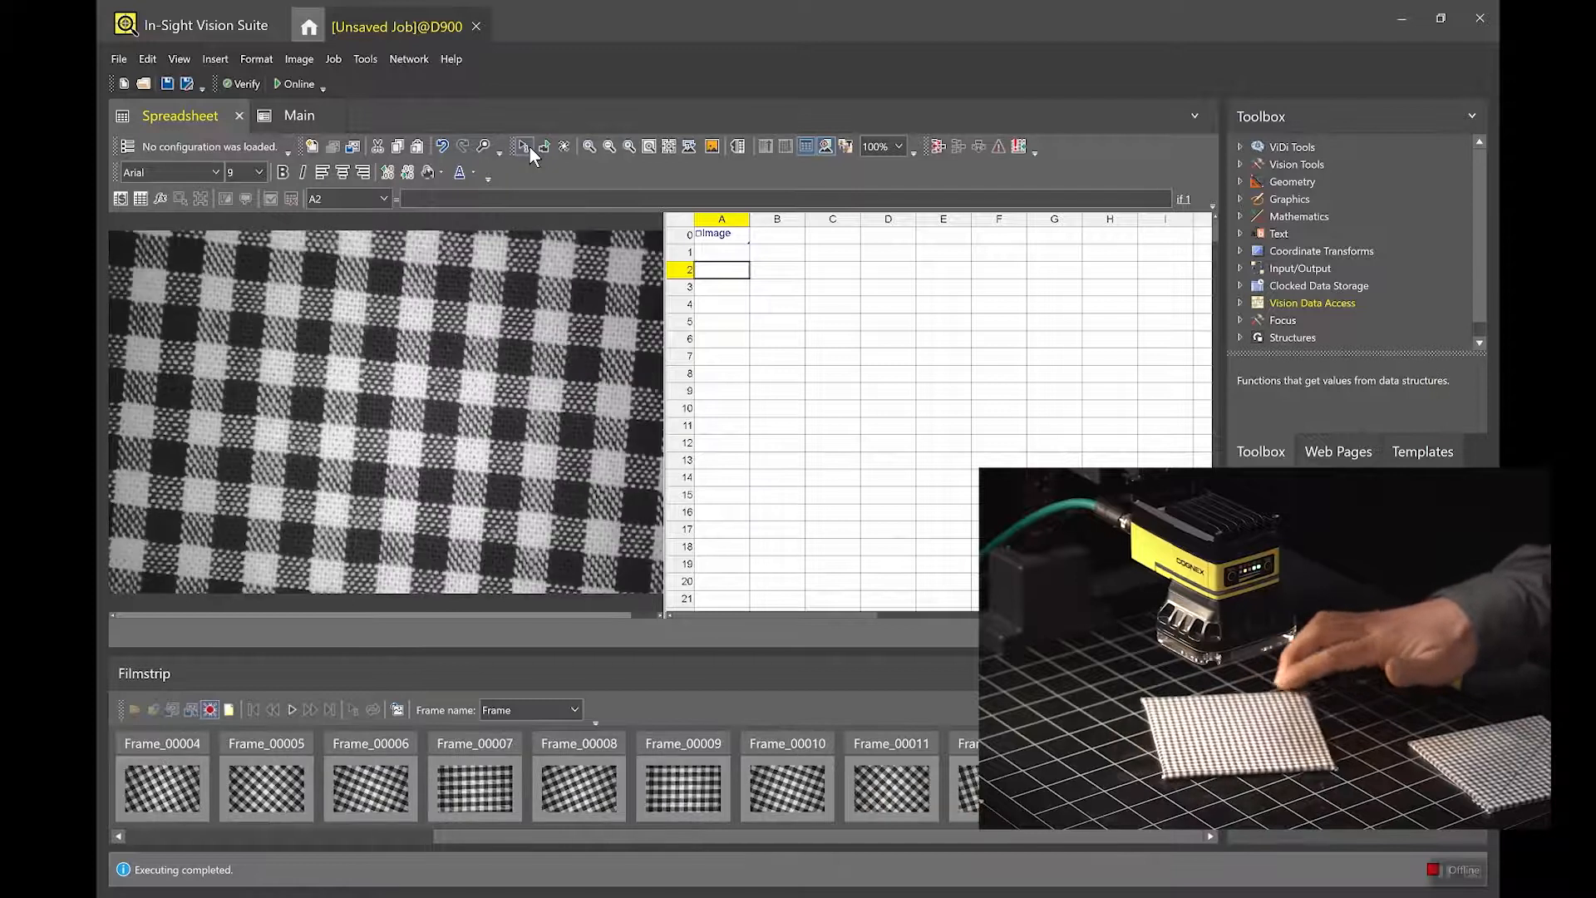
click(529, 147)
click(529, 146)
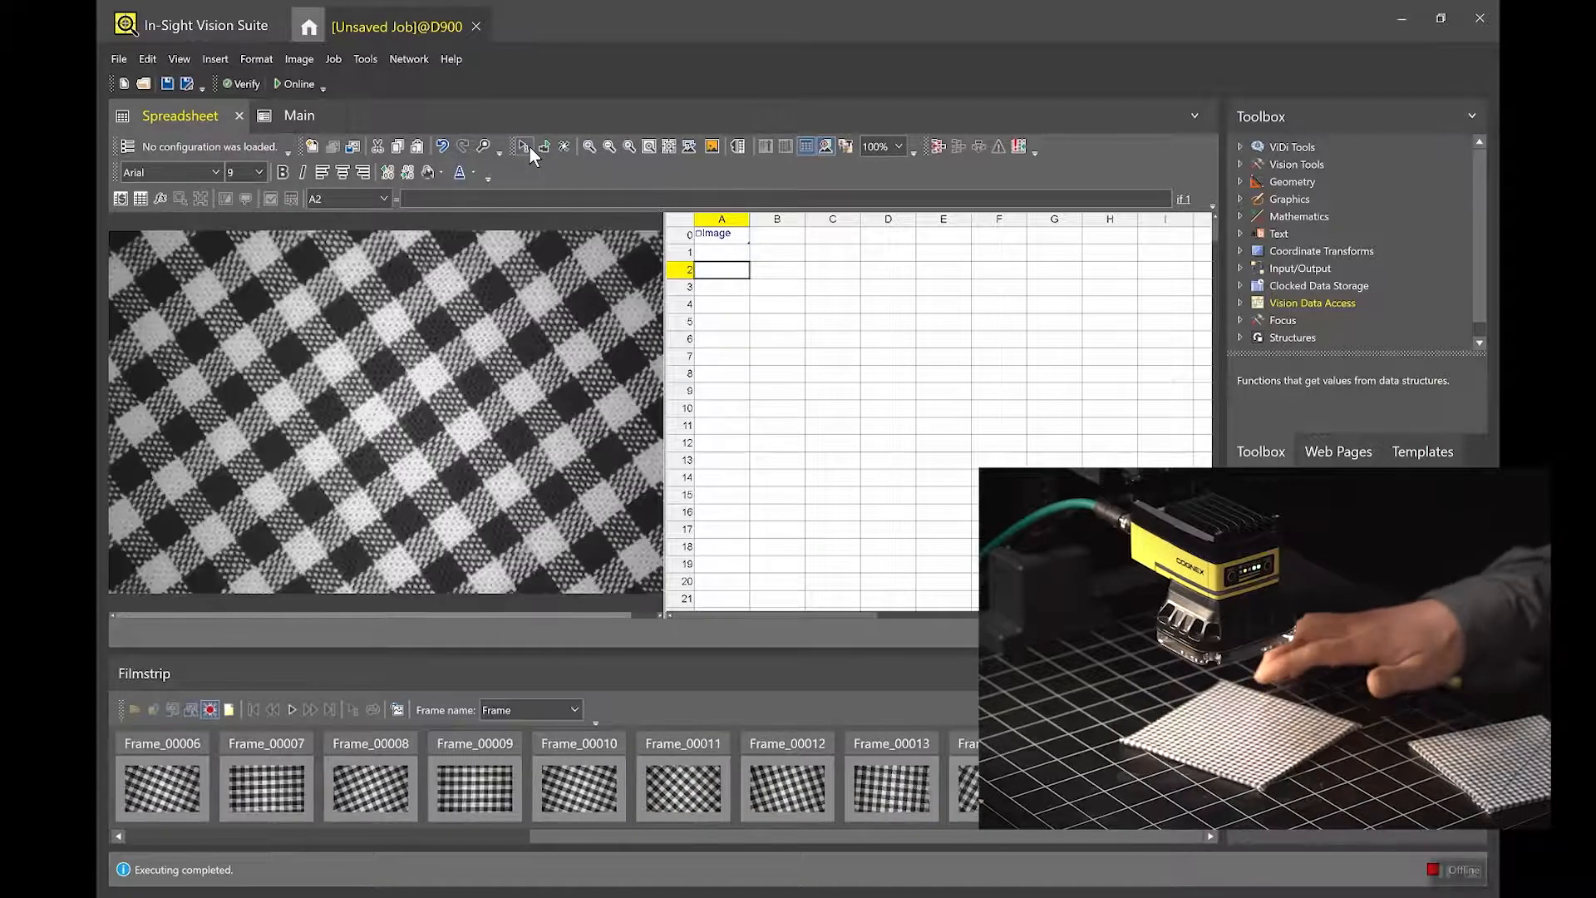
click(529, 146)
click(529, 146)
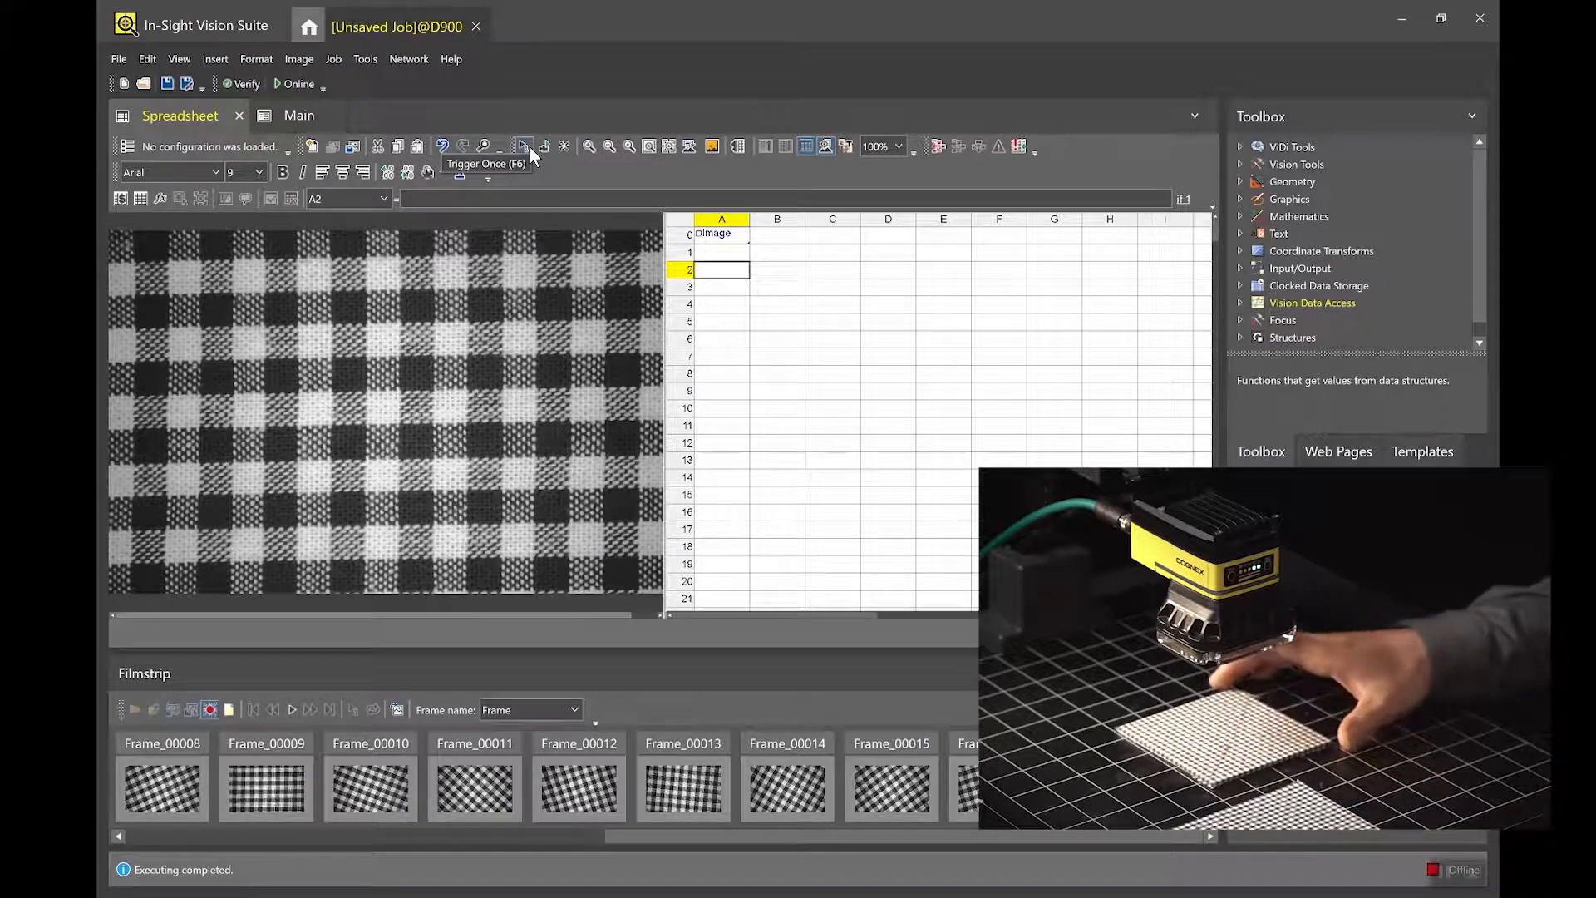
Acquire single-trigger images of the defective fabric at varied positions and orientations, as Frame_00018 to Frame_00022.
click(529, 147)
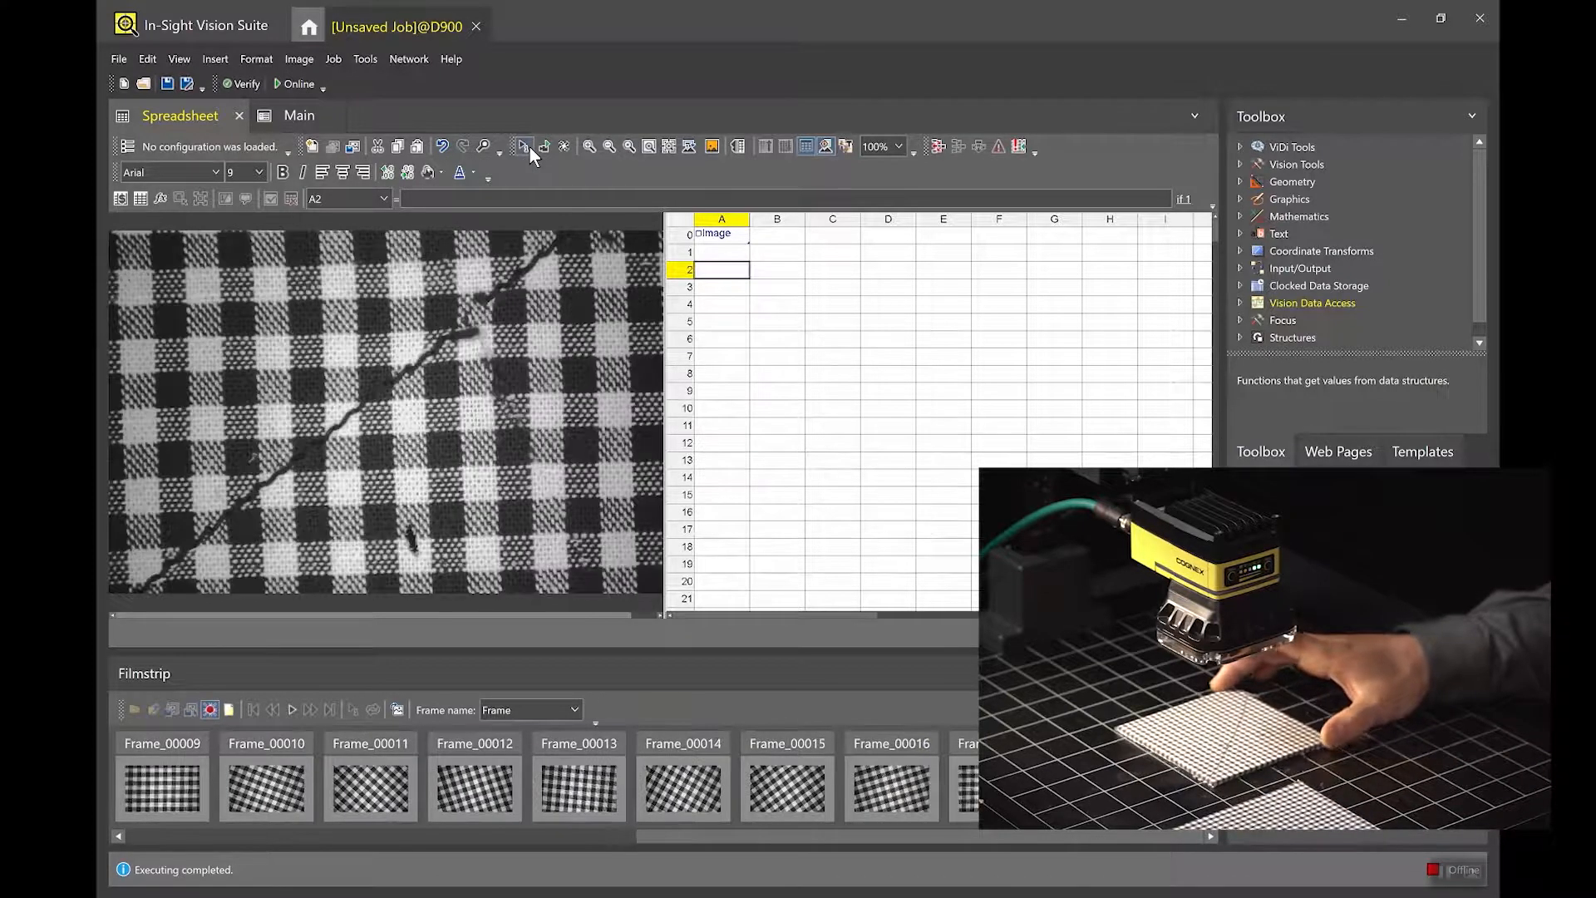
click(529, 146)
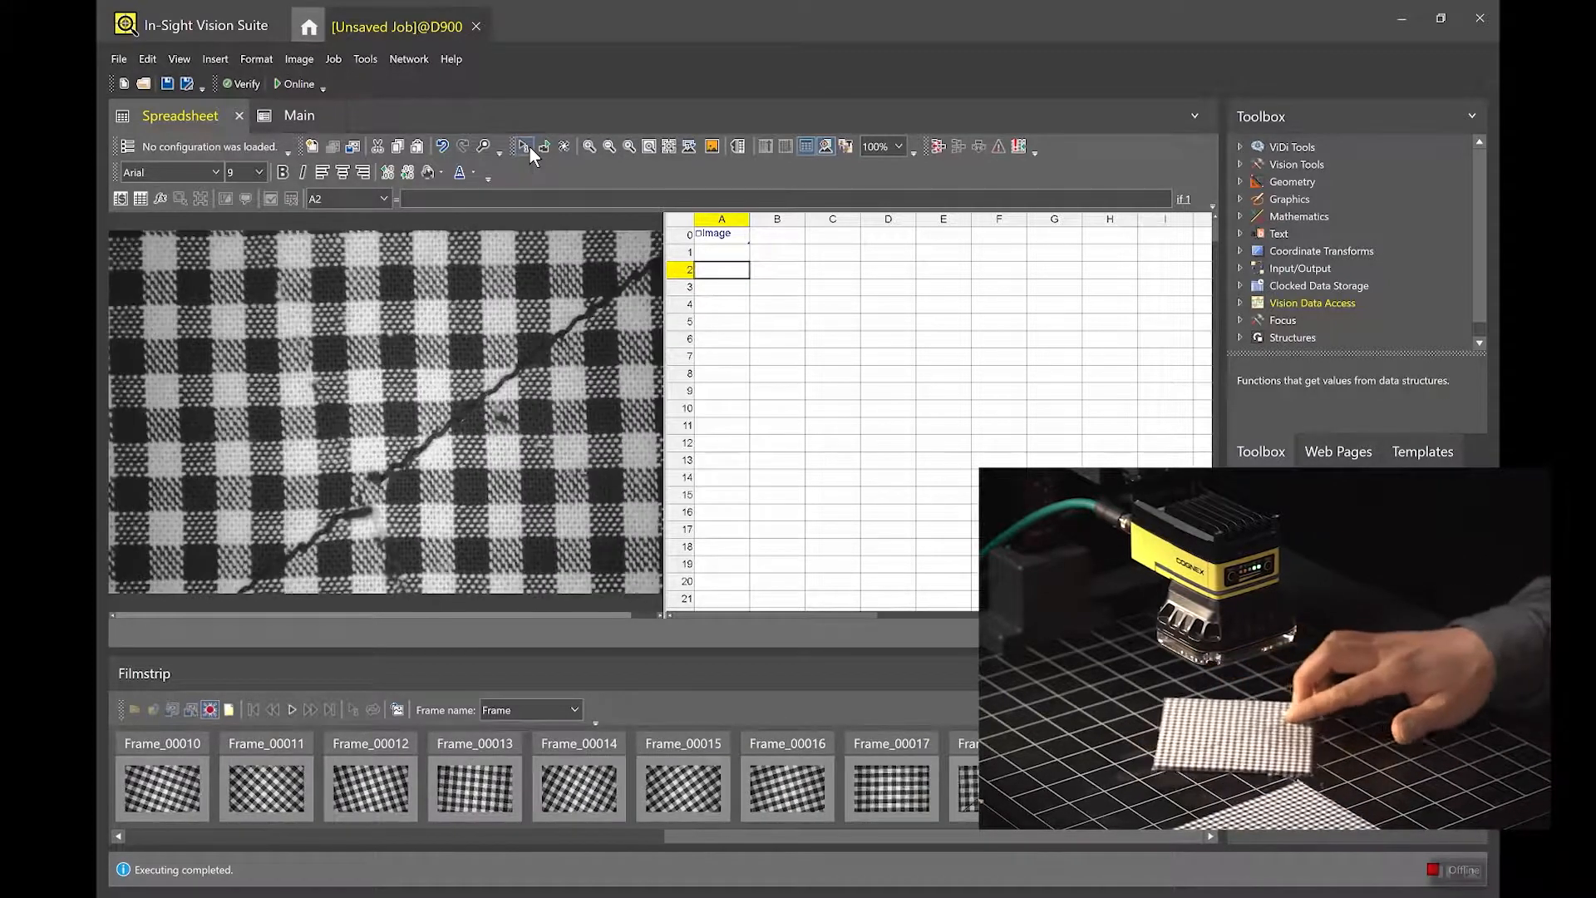
click(529, 146)
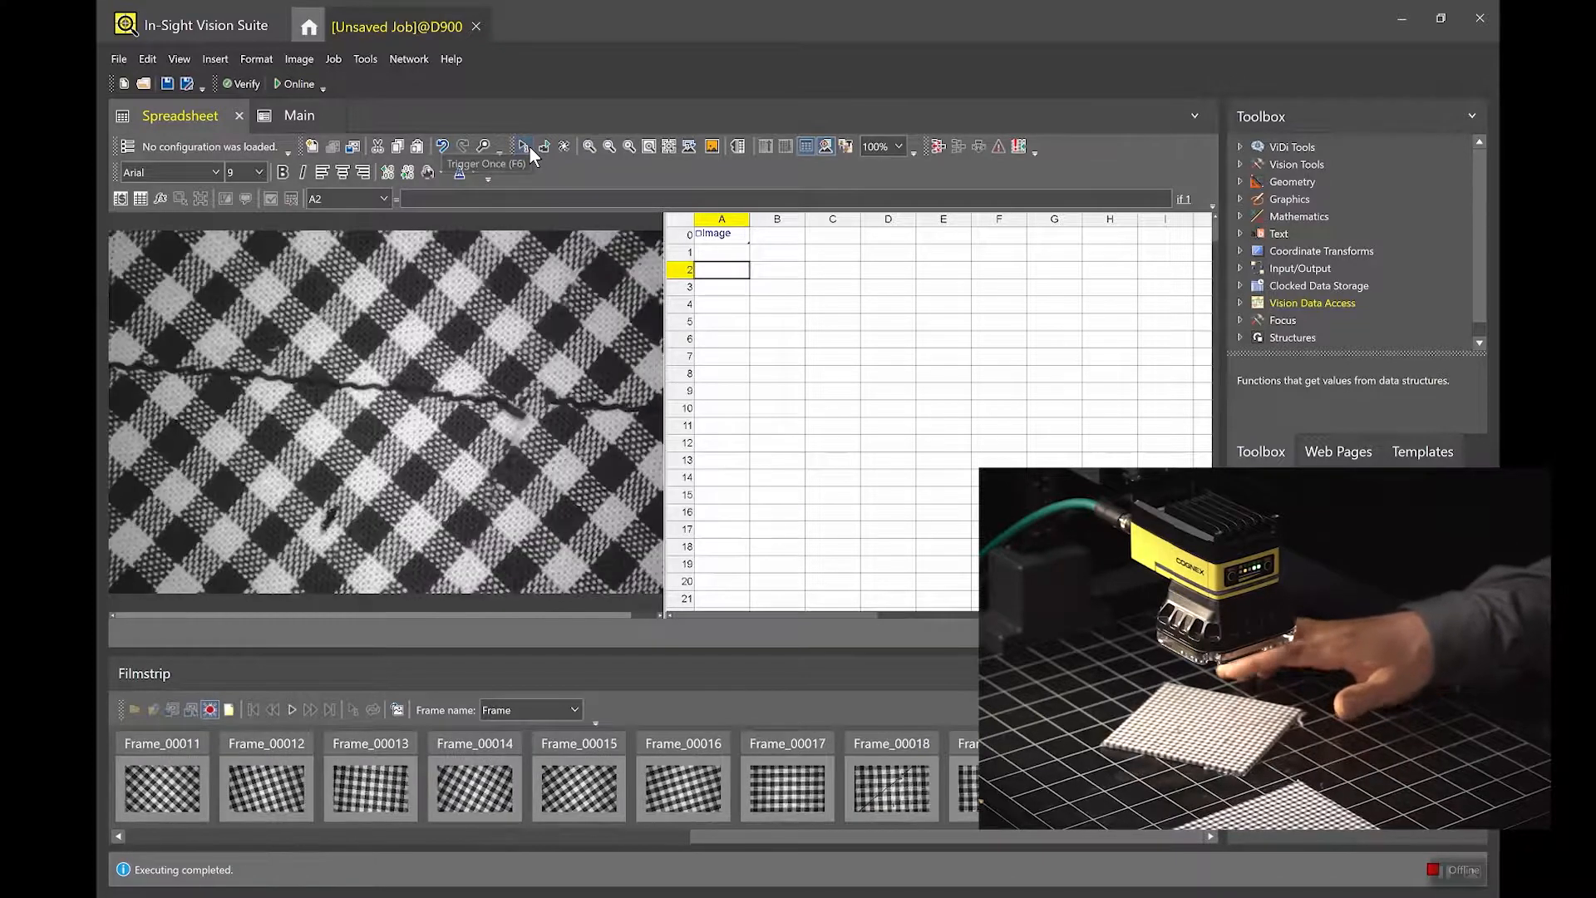
click(529, 147)
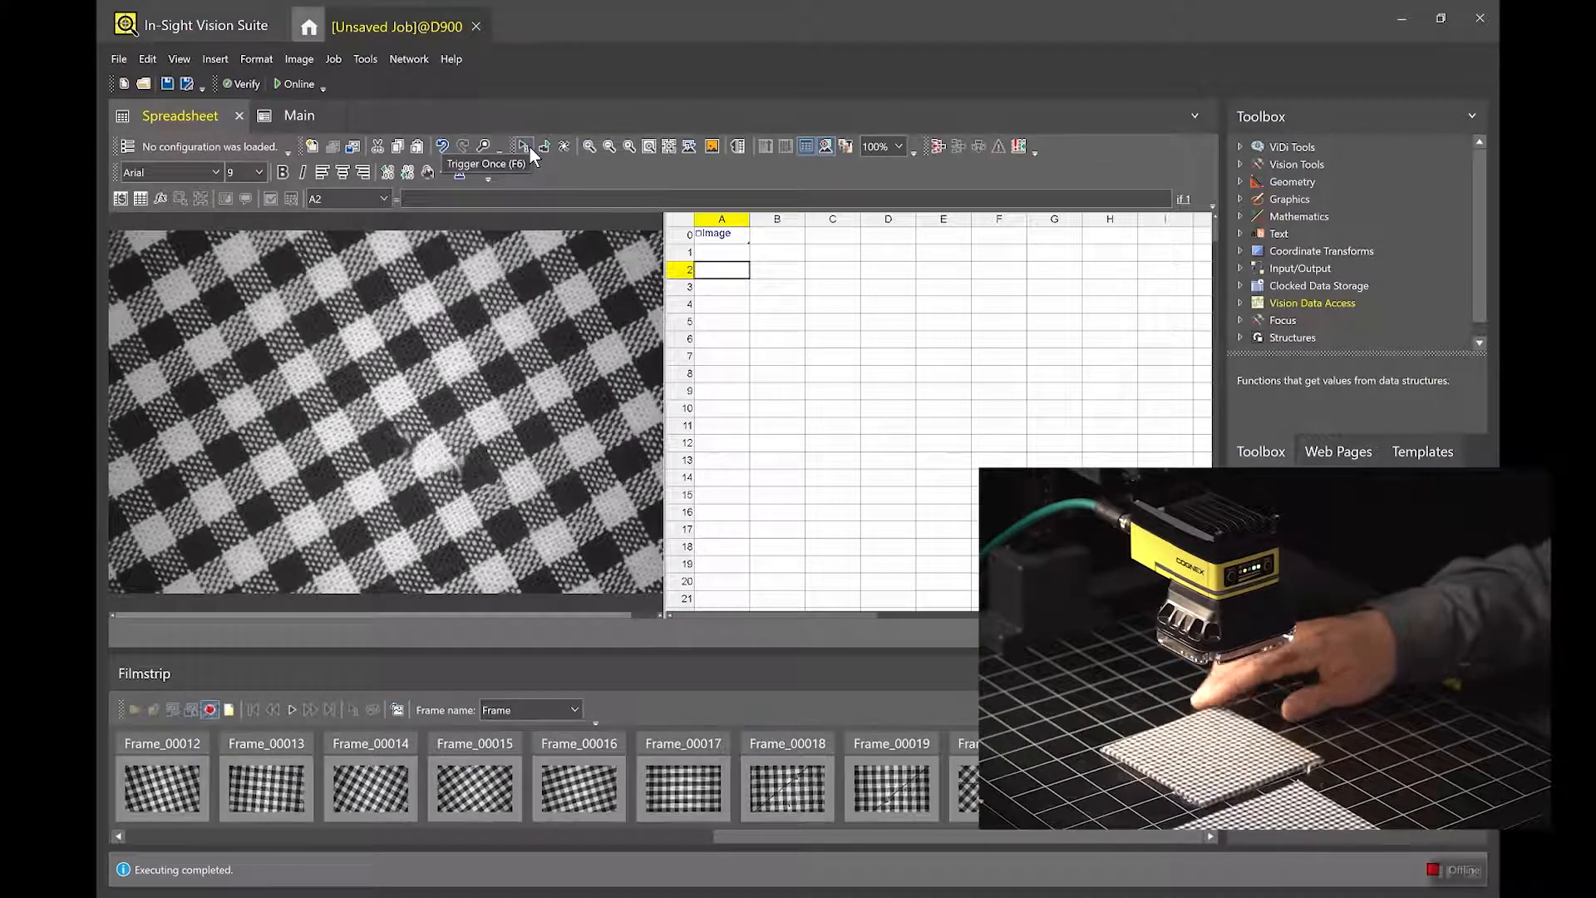
click(529, 146)
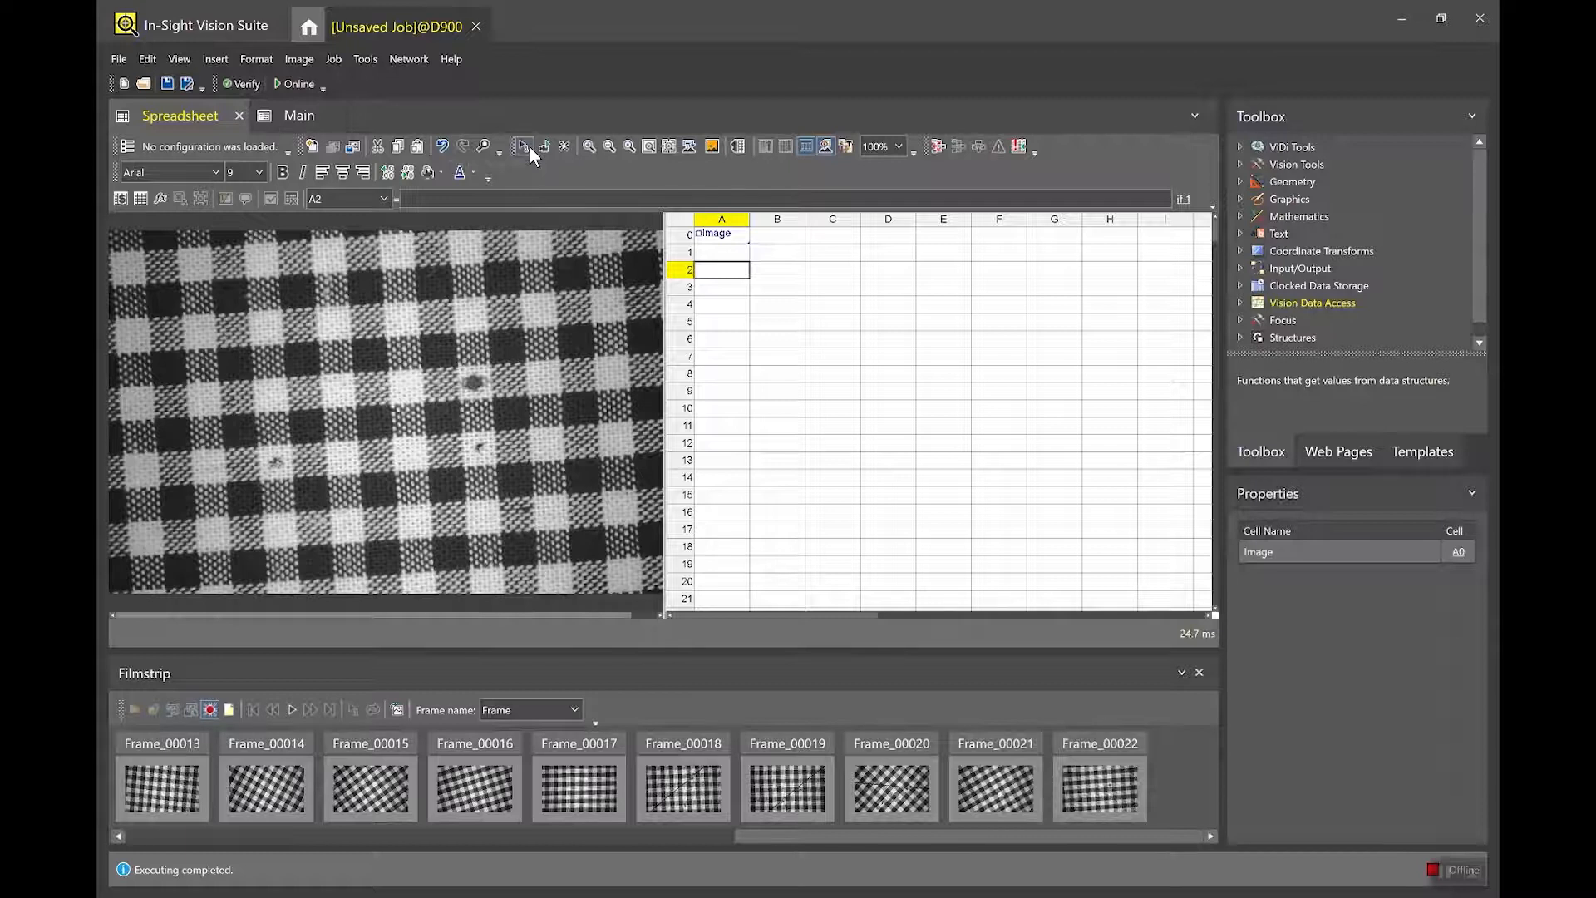
Rename the defect-free frames, Frame_00000 to Frame_00017, together by prepending "Good_" to their names.
drag(874, 840, 228, 841)
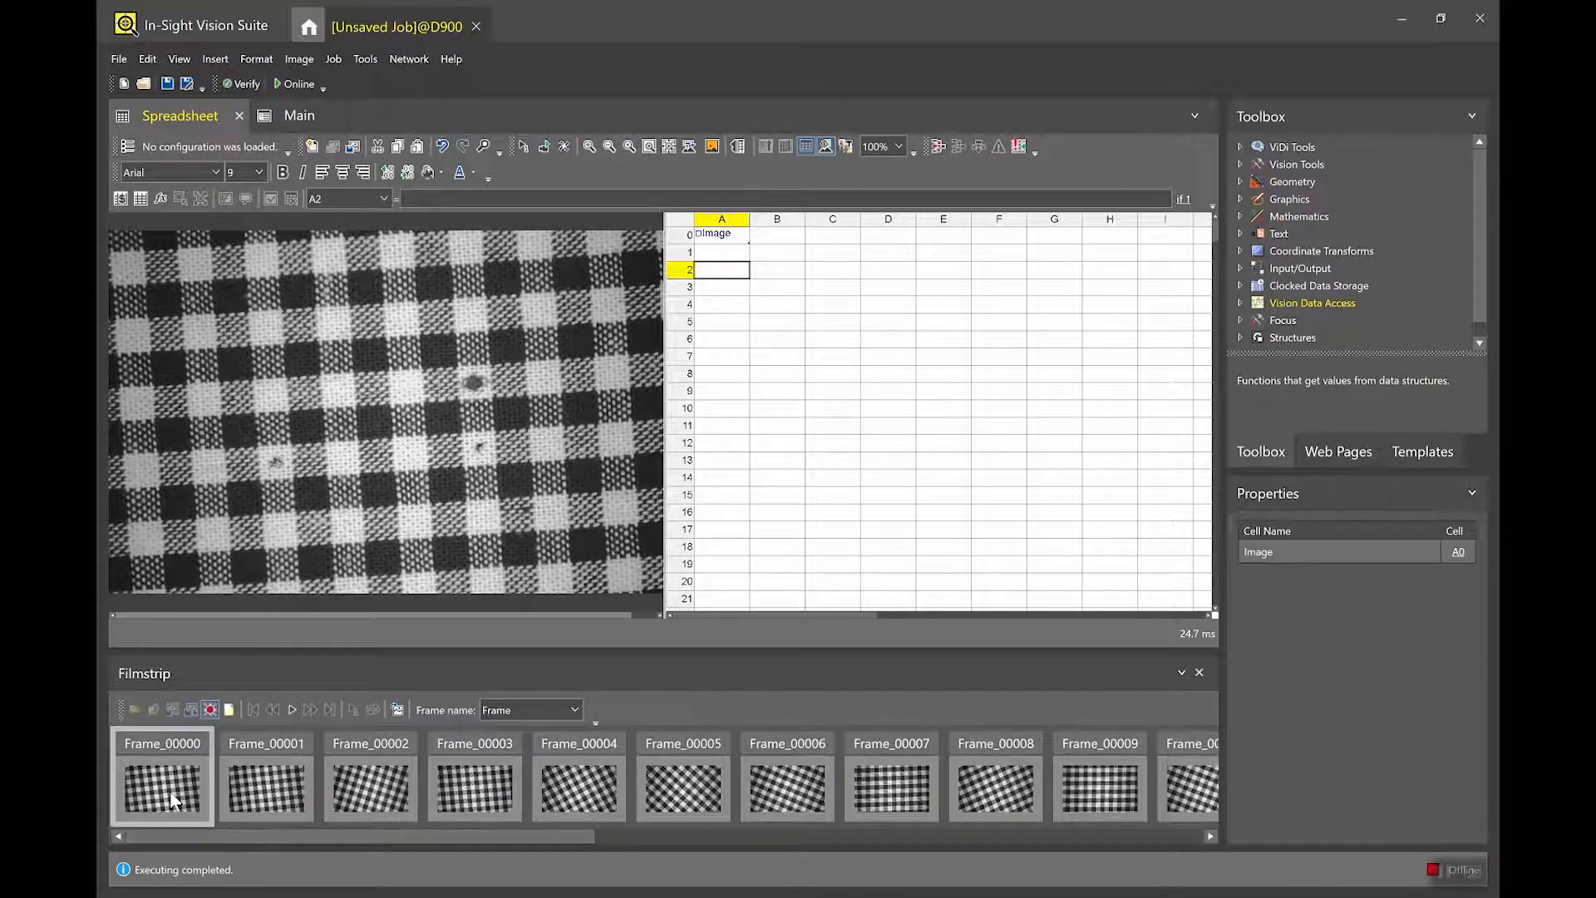
drag(359, 838, 835, 851)
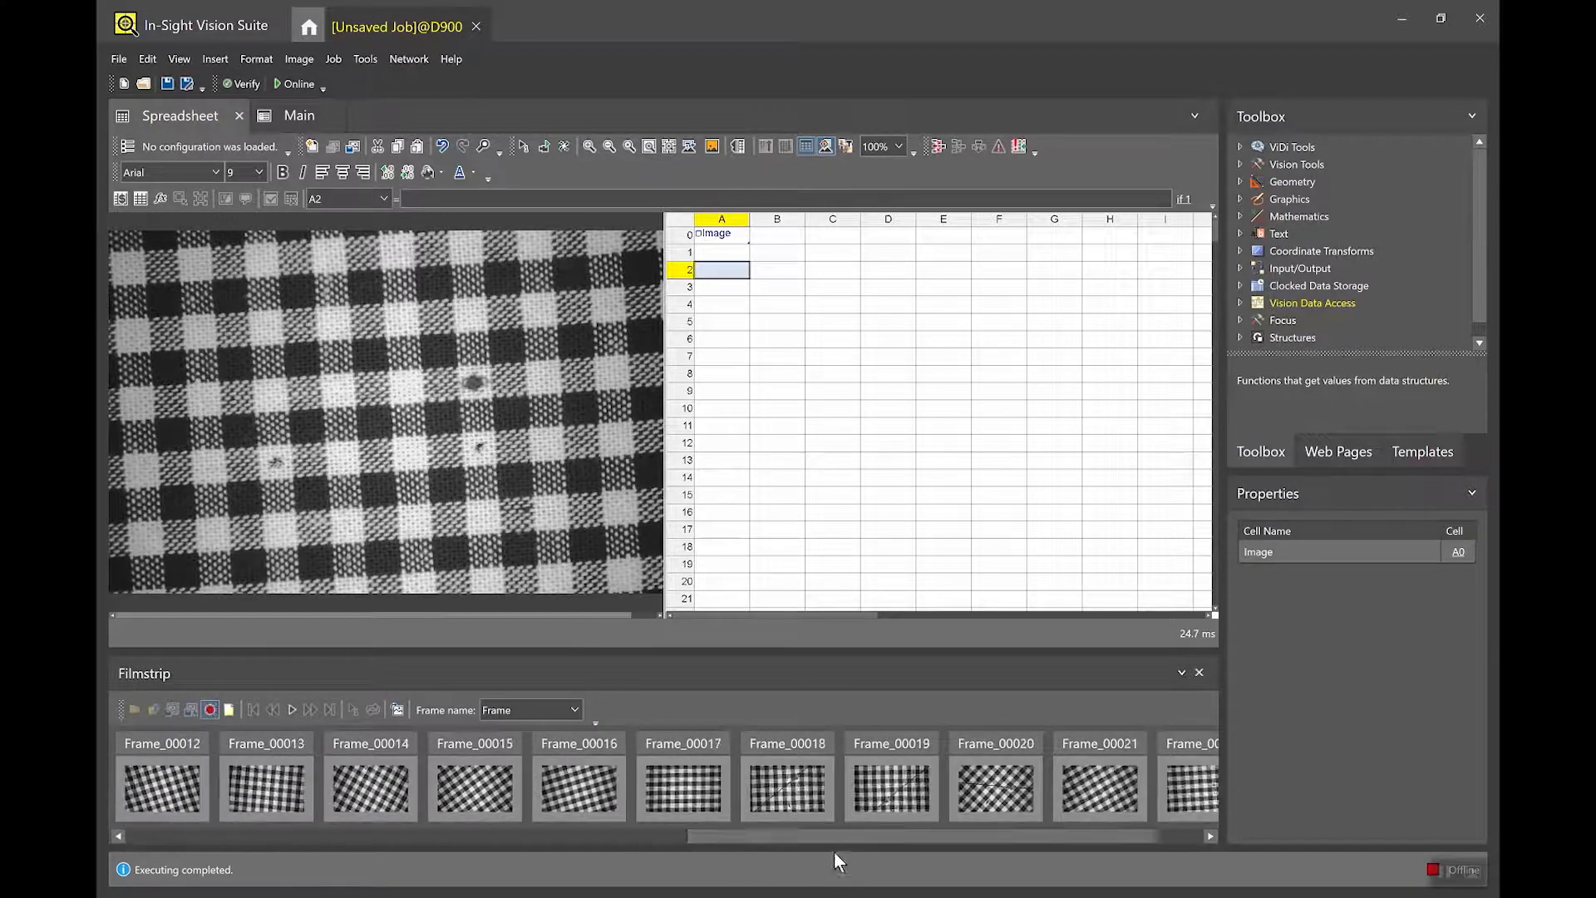
mouse_move(697, 789)
click(687, 781)
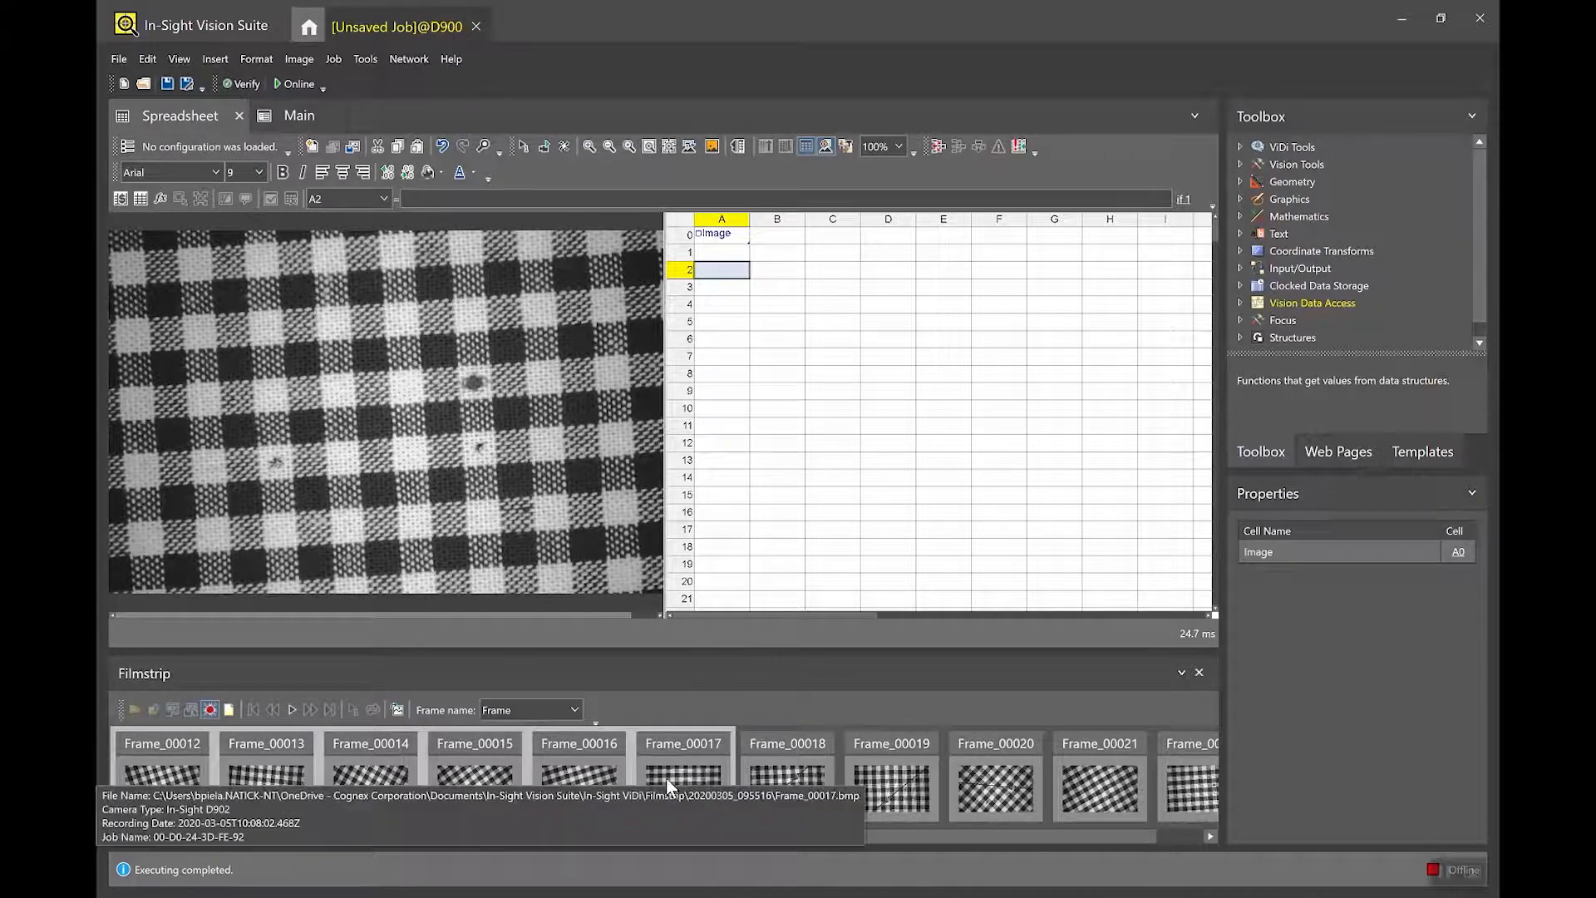
right_click(699, 761)
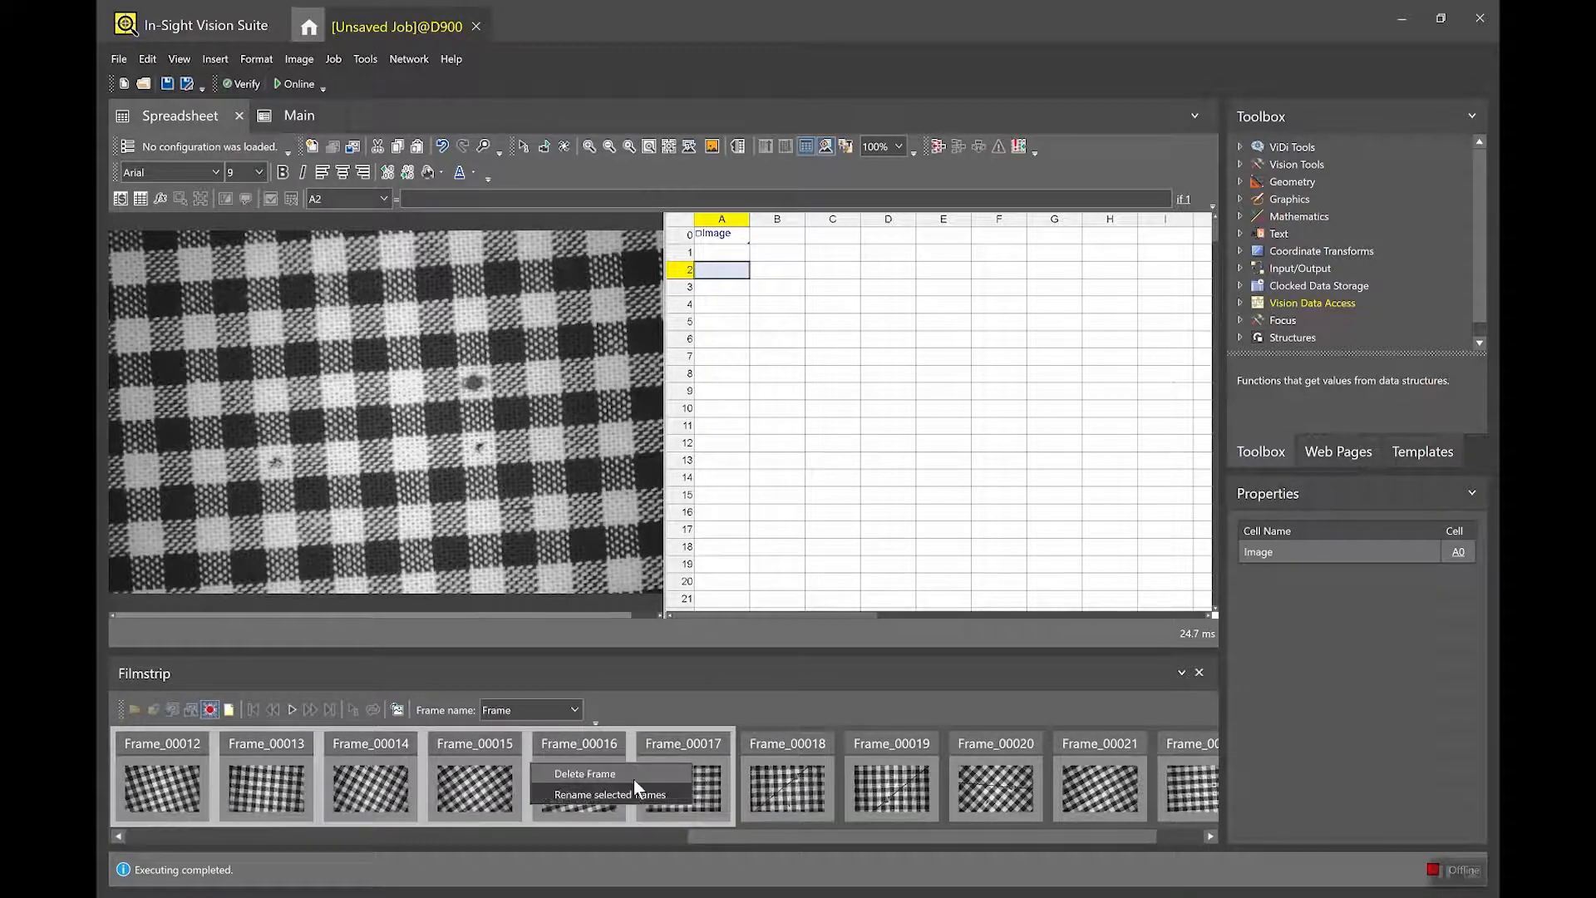
click(633, 791)
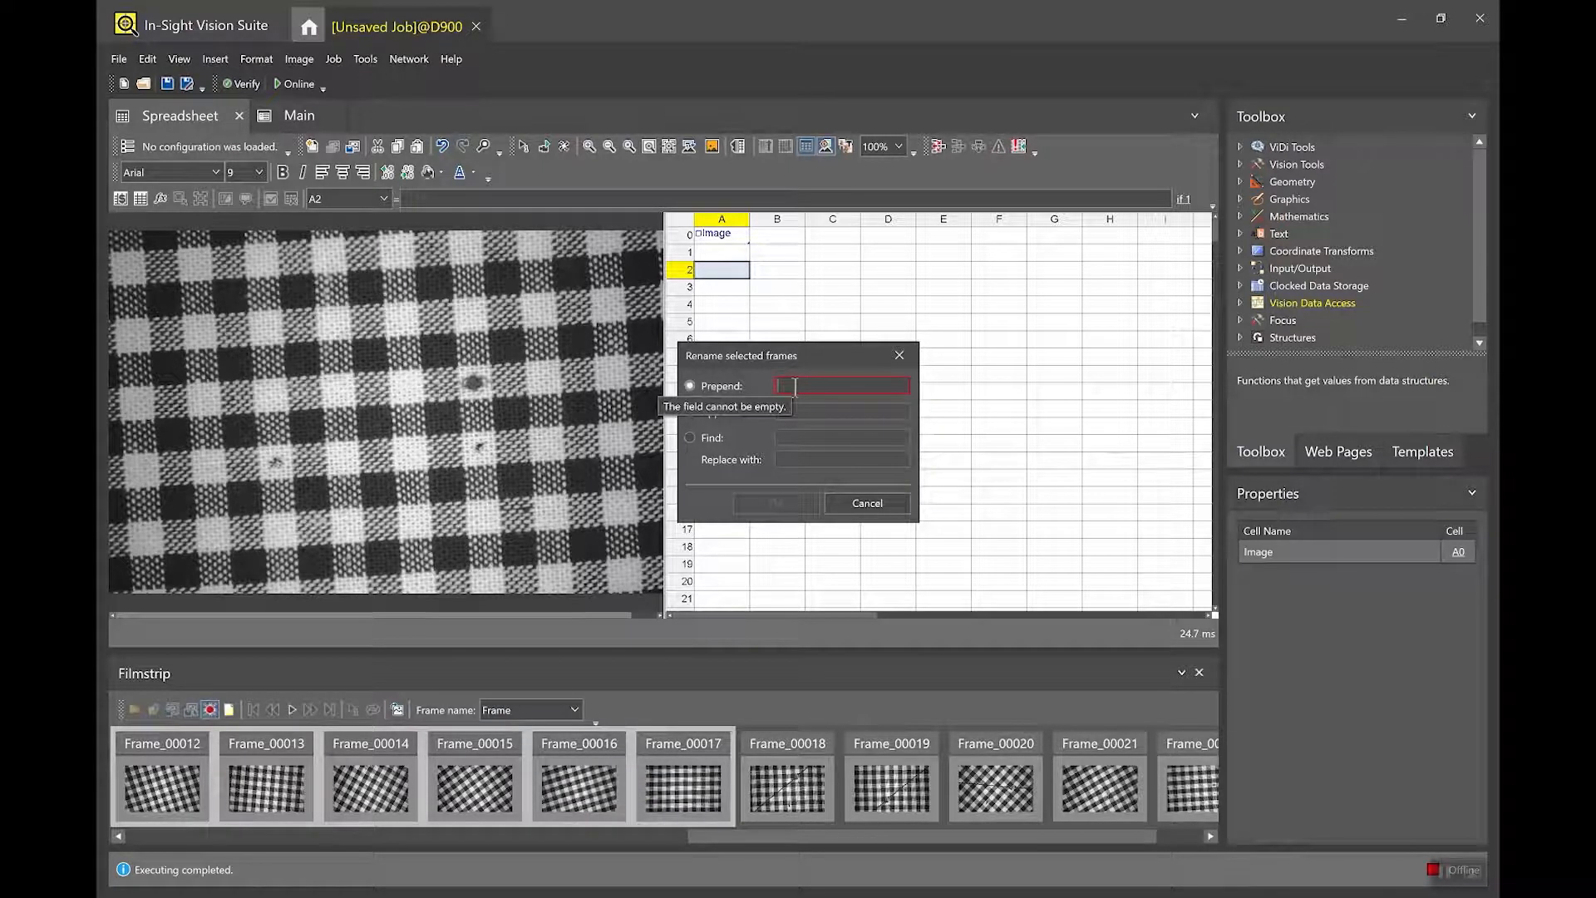
text(Goo)
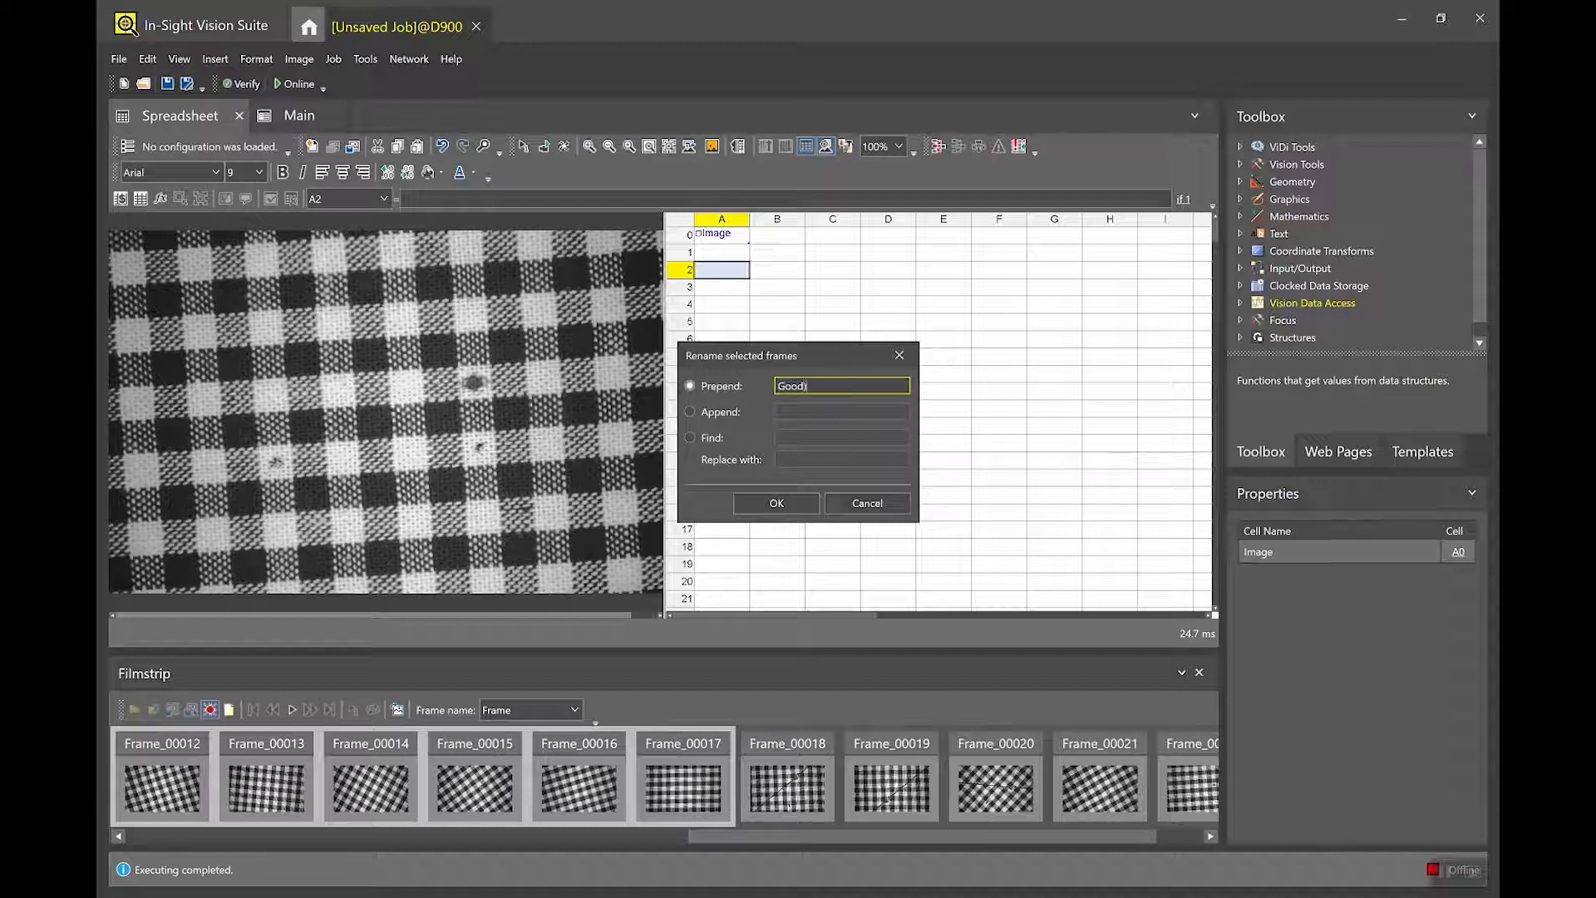
text(d)
click(760, 499)
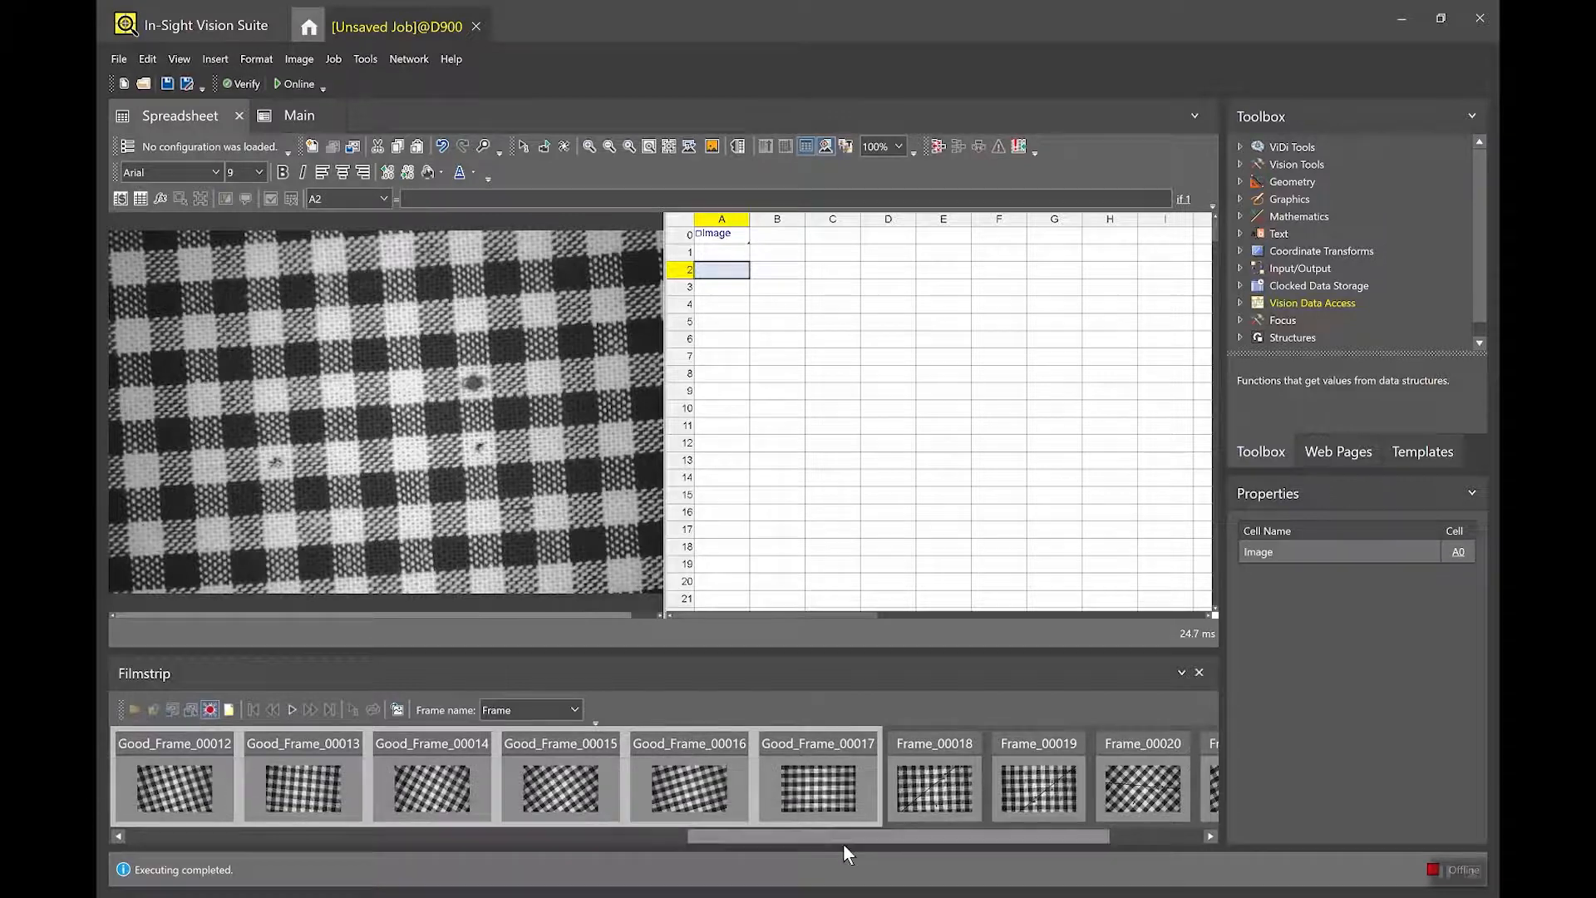
Rename the defective frames, Frame_00018 to Frame_00022, together by prepending "Bad_" to their names.
scroll(843, 840, down, 1)
click(810, 787)
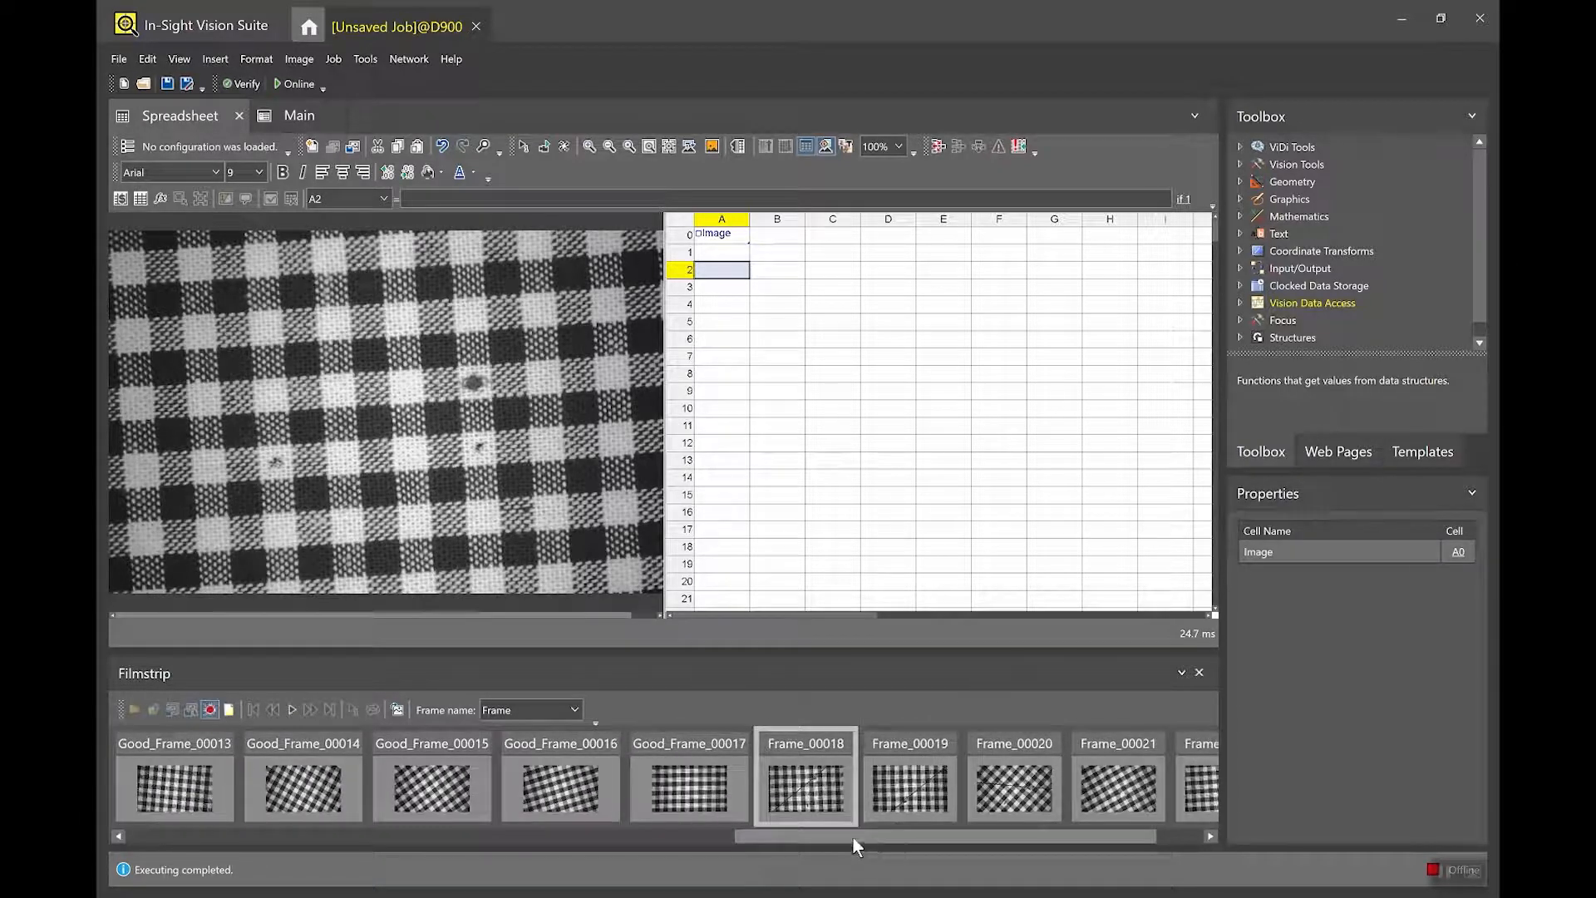
scroll(980, 846, down, 1)
shift+click(1073, 790)
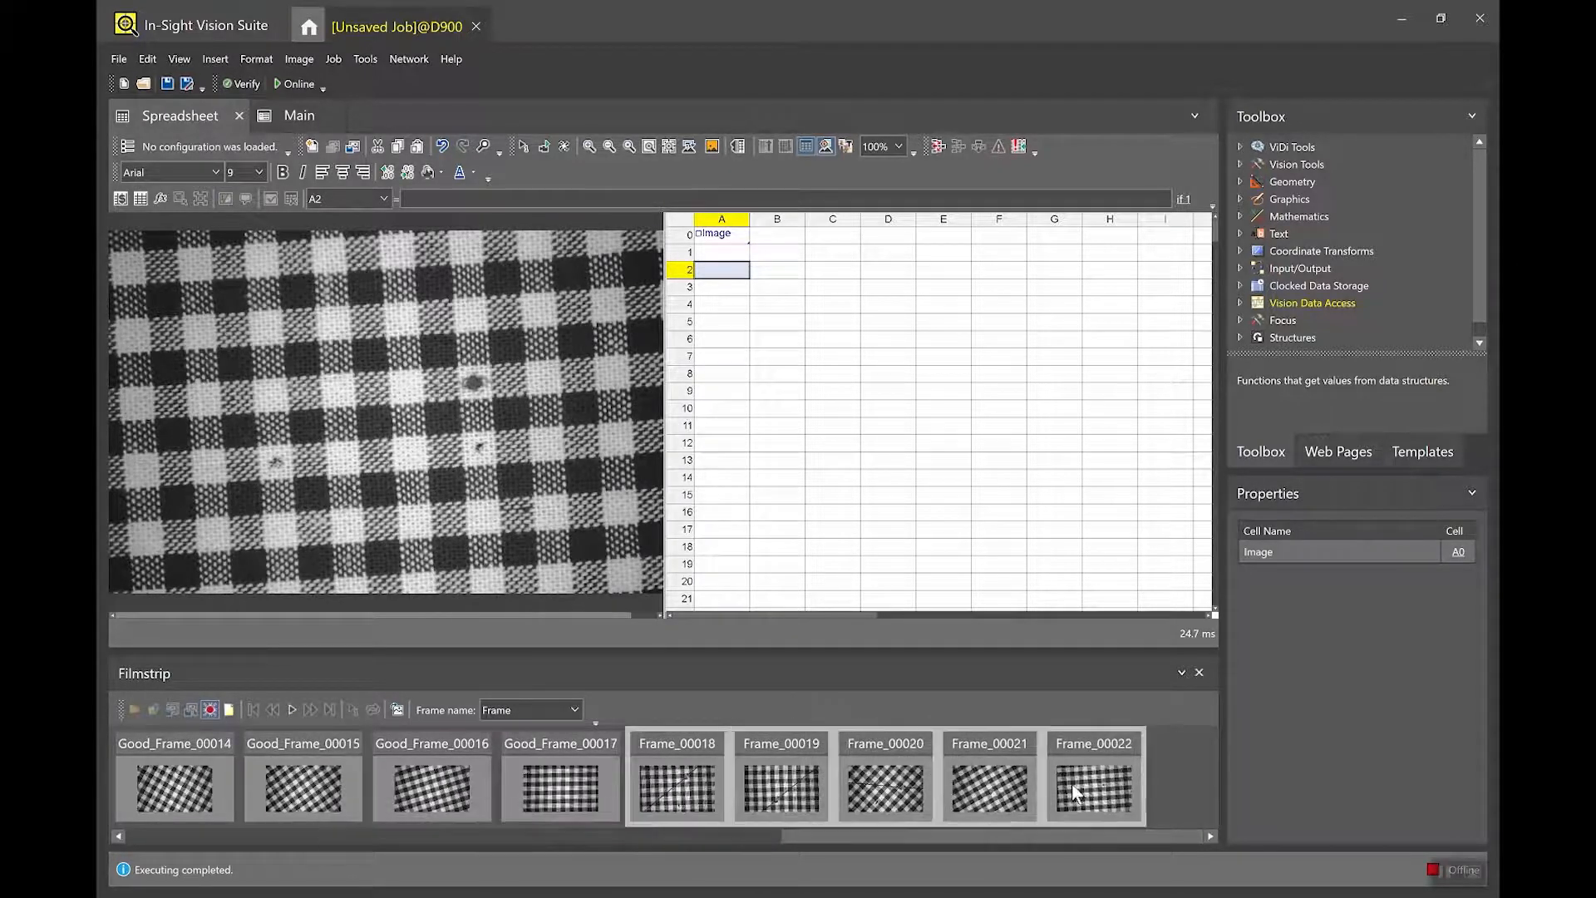
right_click(1071, 784)
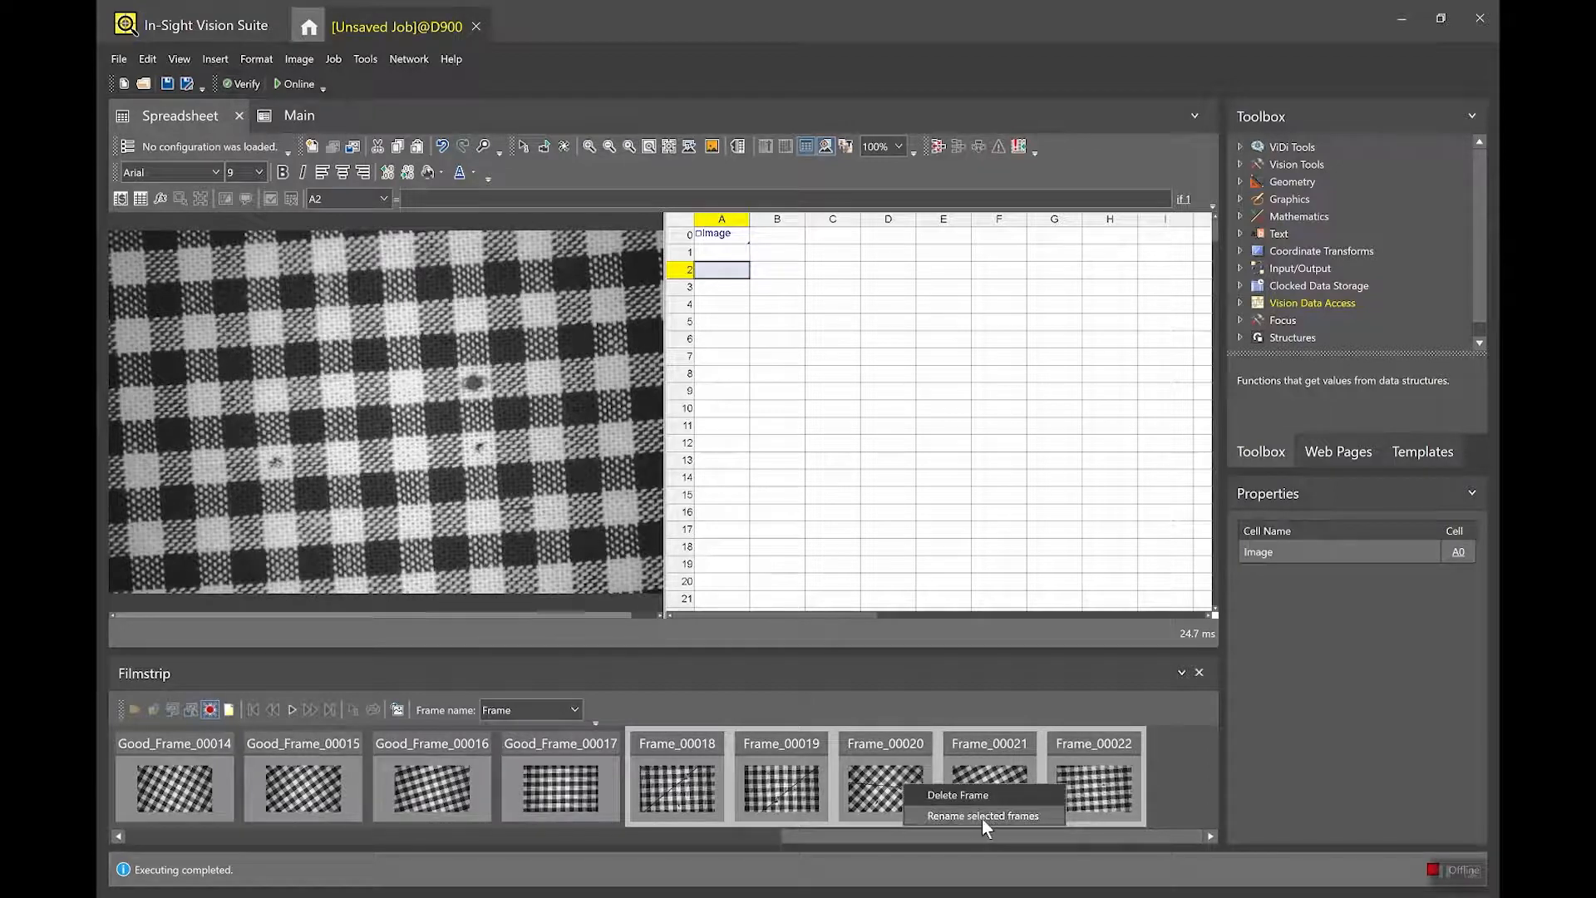
click(981, 816)
text(B)
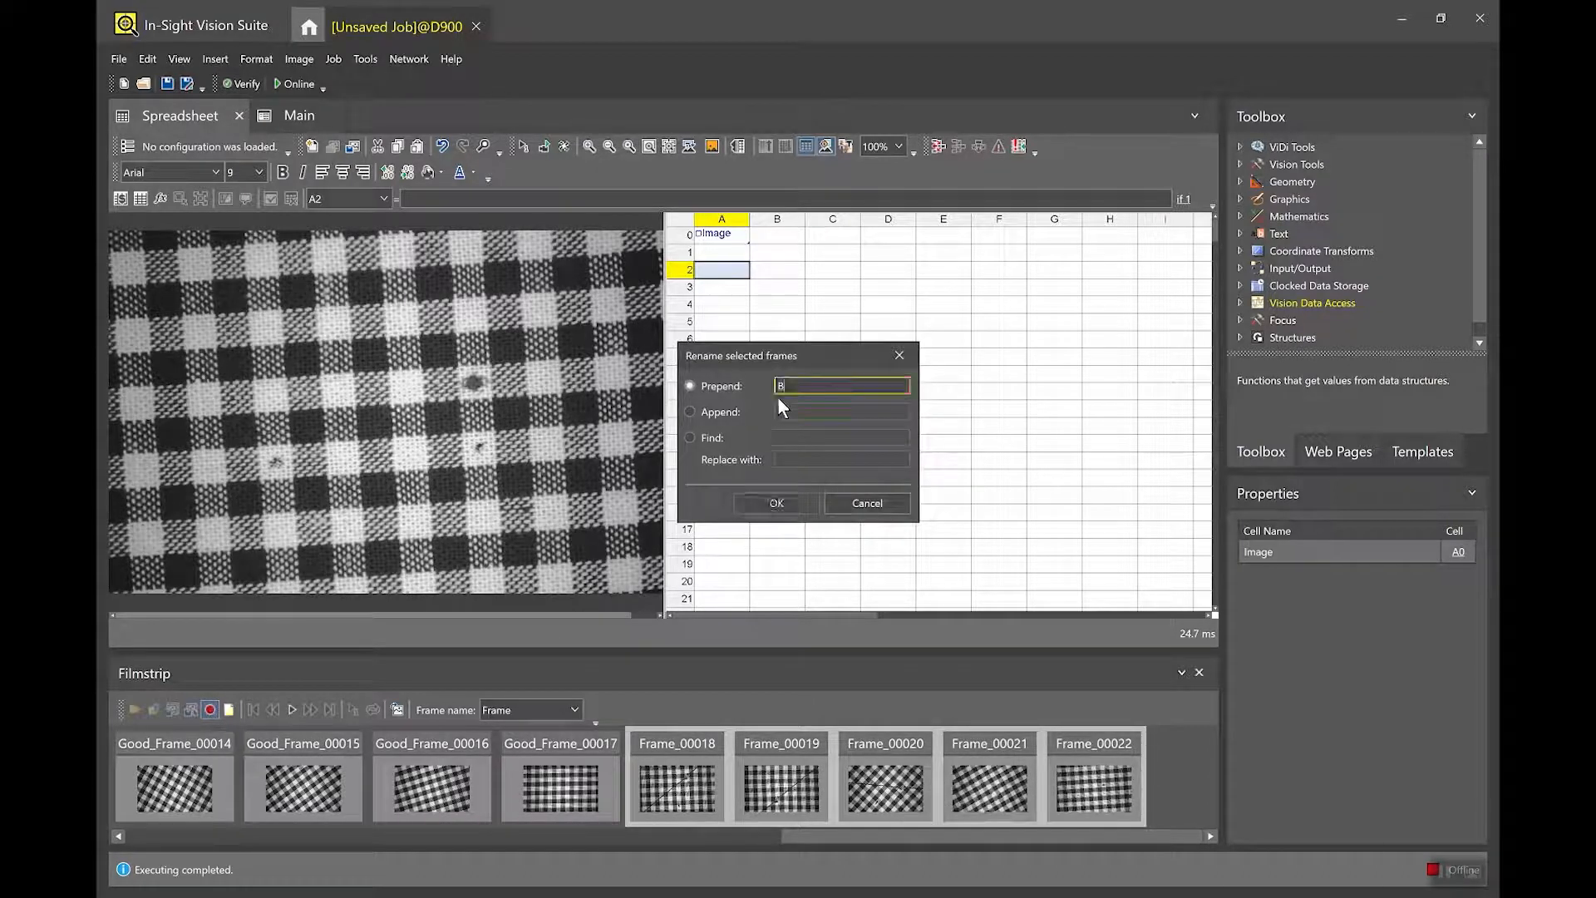
text(ad_)
click(776, 503)
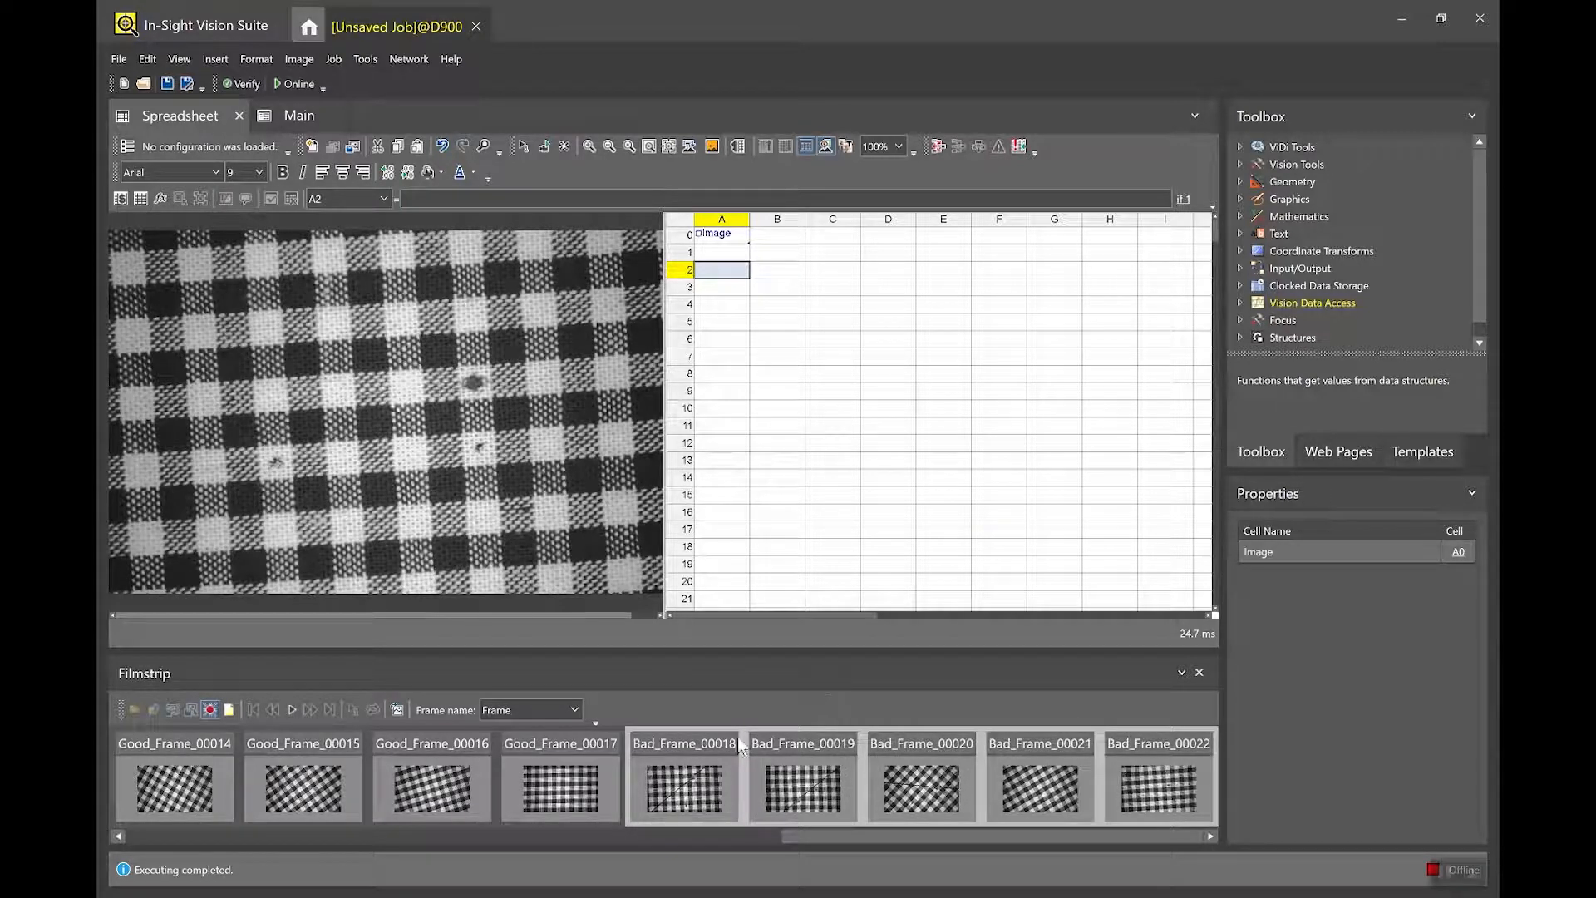
Insert a ViDiDetect tool from the ViDi Tools into spreadsheet cell A2.
drag(790, 836, 180, 824)
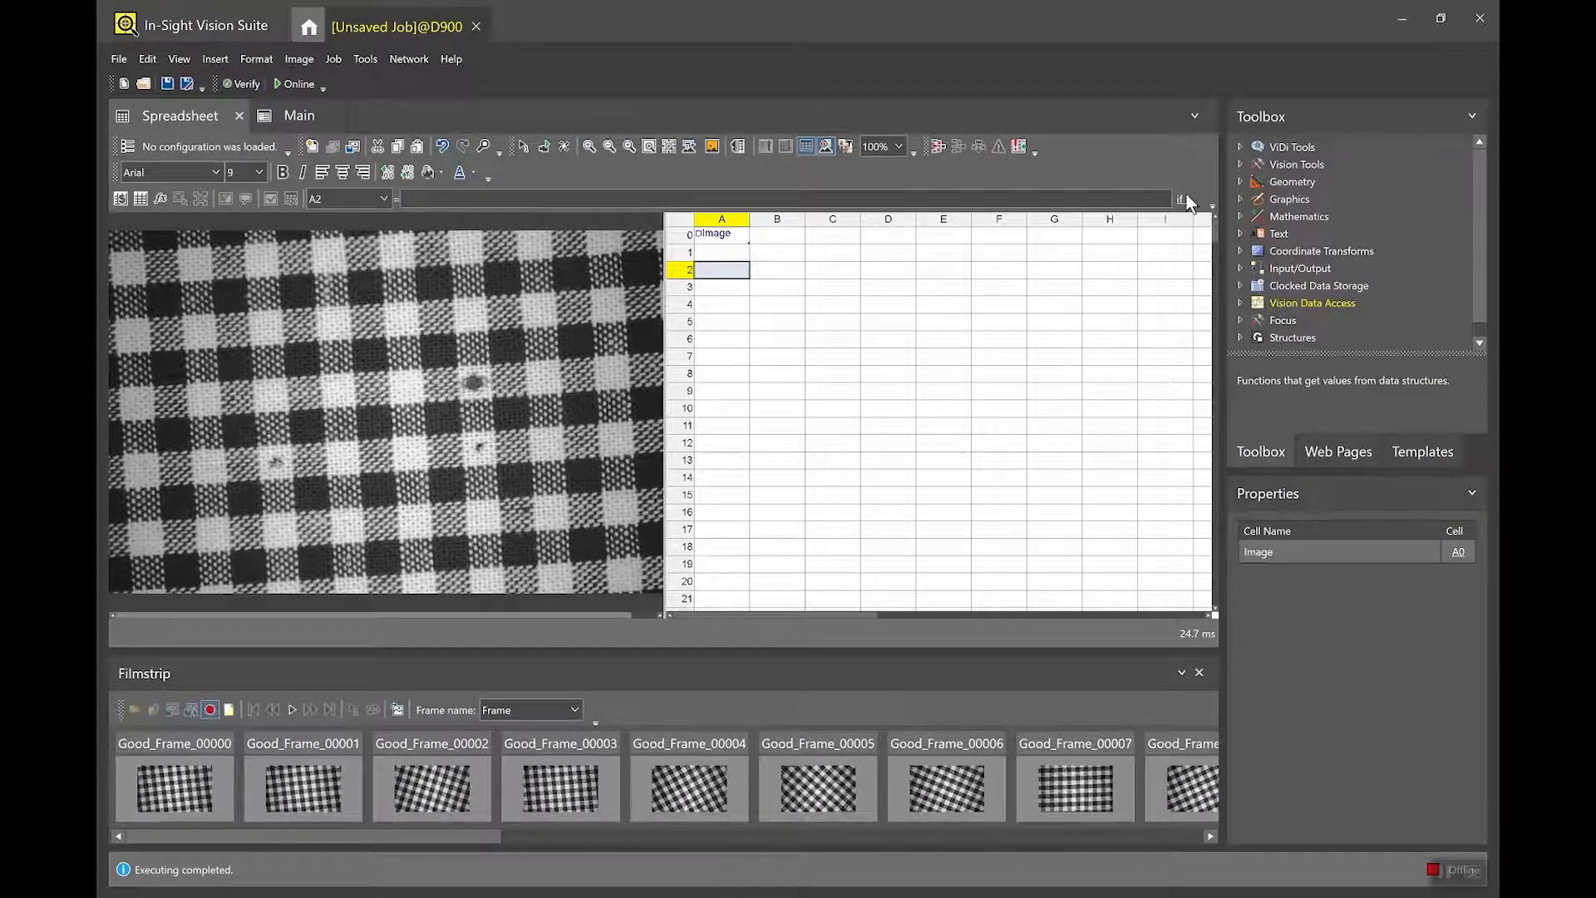
click(1238, 146)
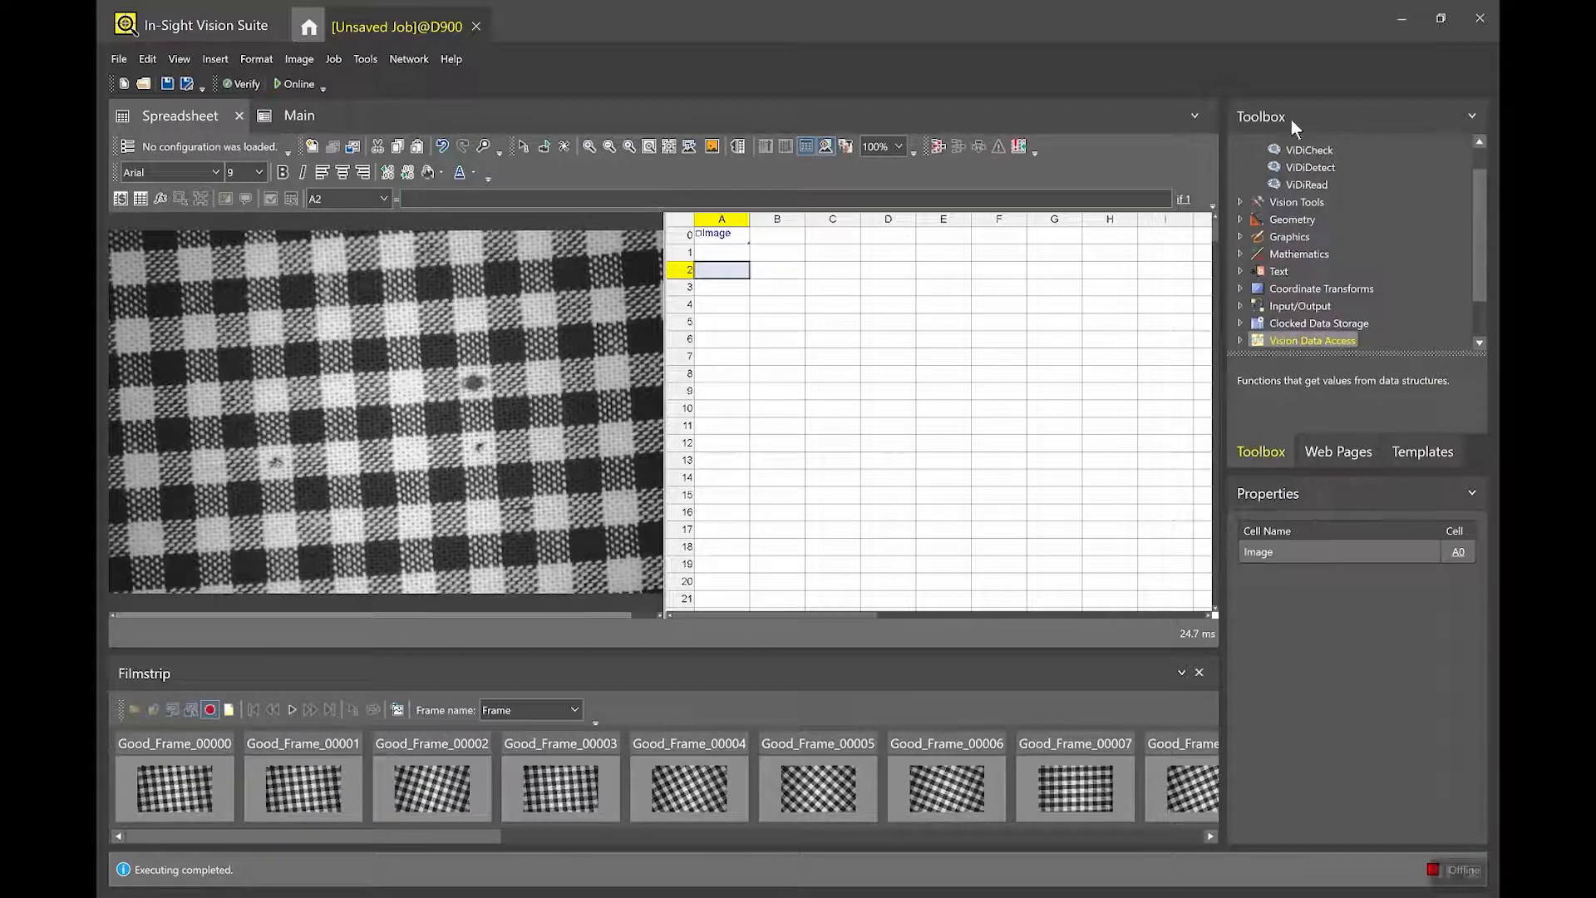
drag(1482, 253, 1480, 215)
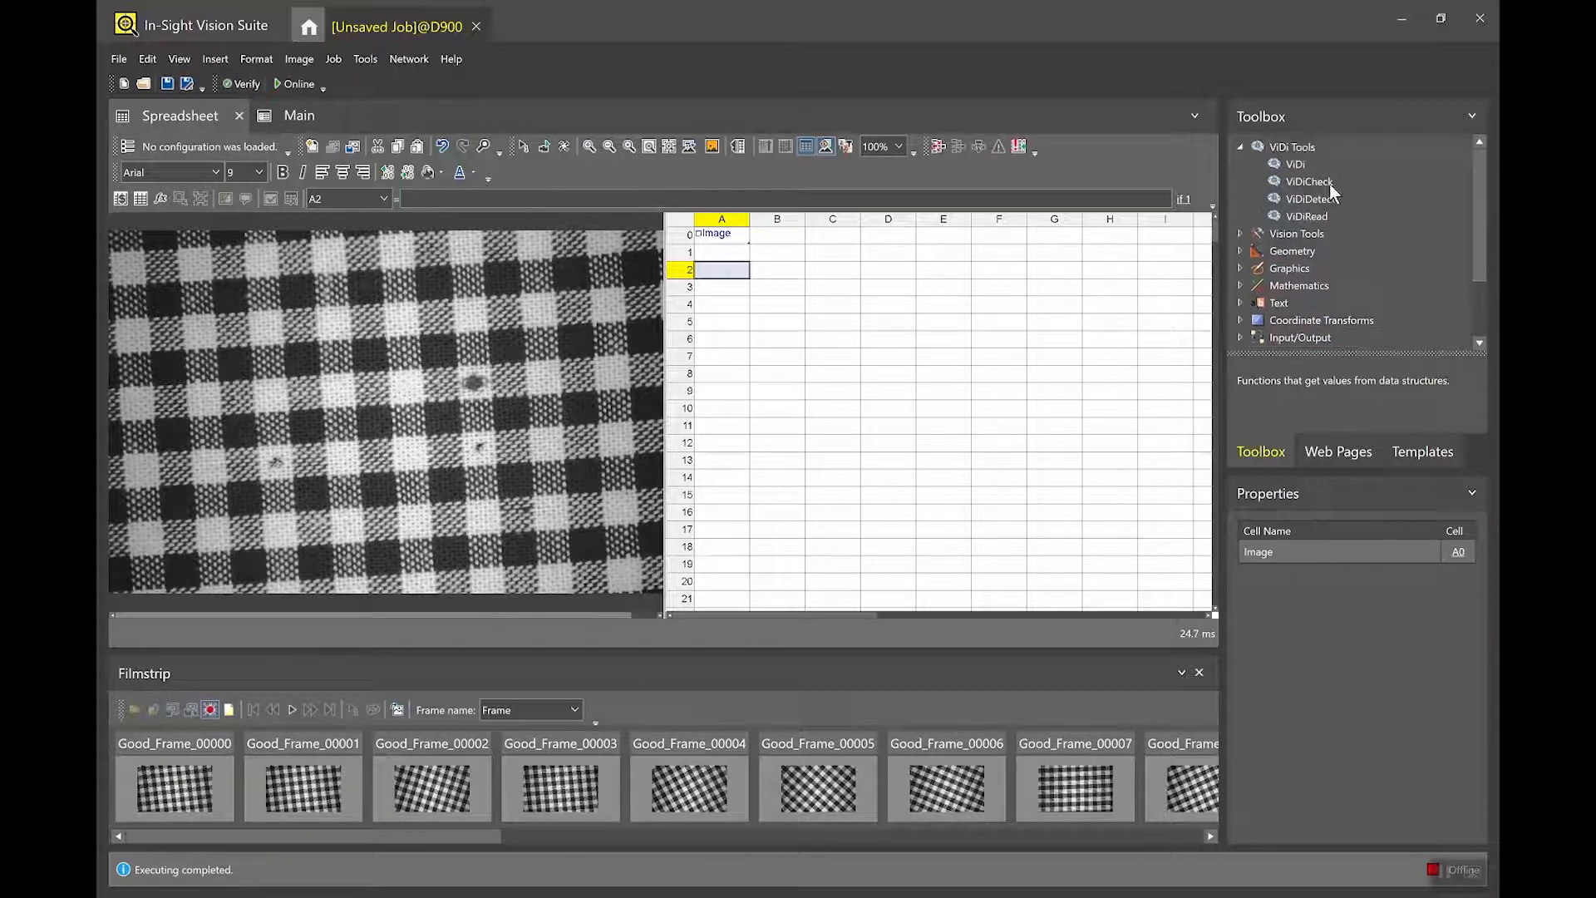
drag(1310, 202, 730, 285)
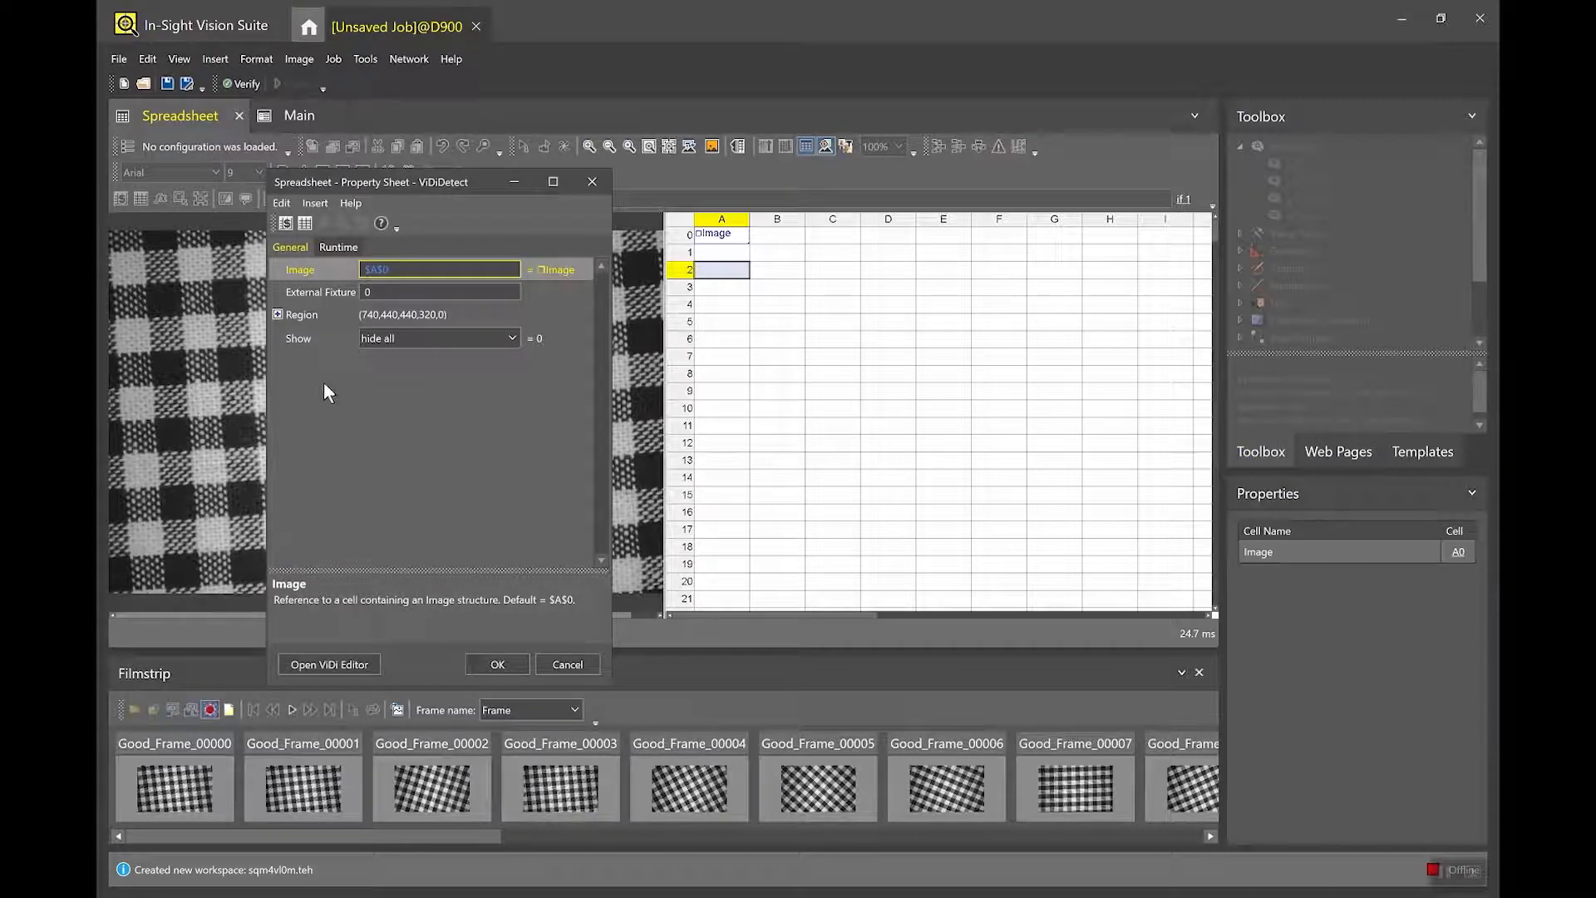
Enlarge the ViDiDetect region to about 1629 × 976 from about (111, 111), covering most of the image, and open the ViDi Editor.
drag(457, 183, 1053, 246)
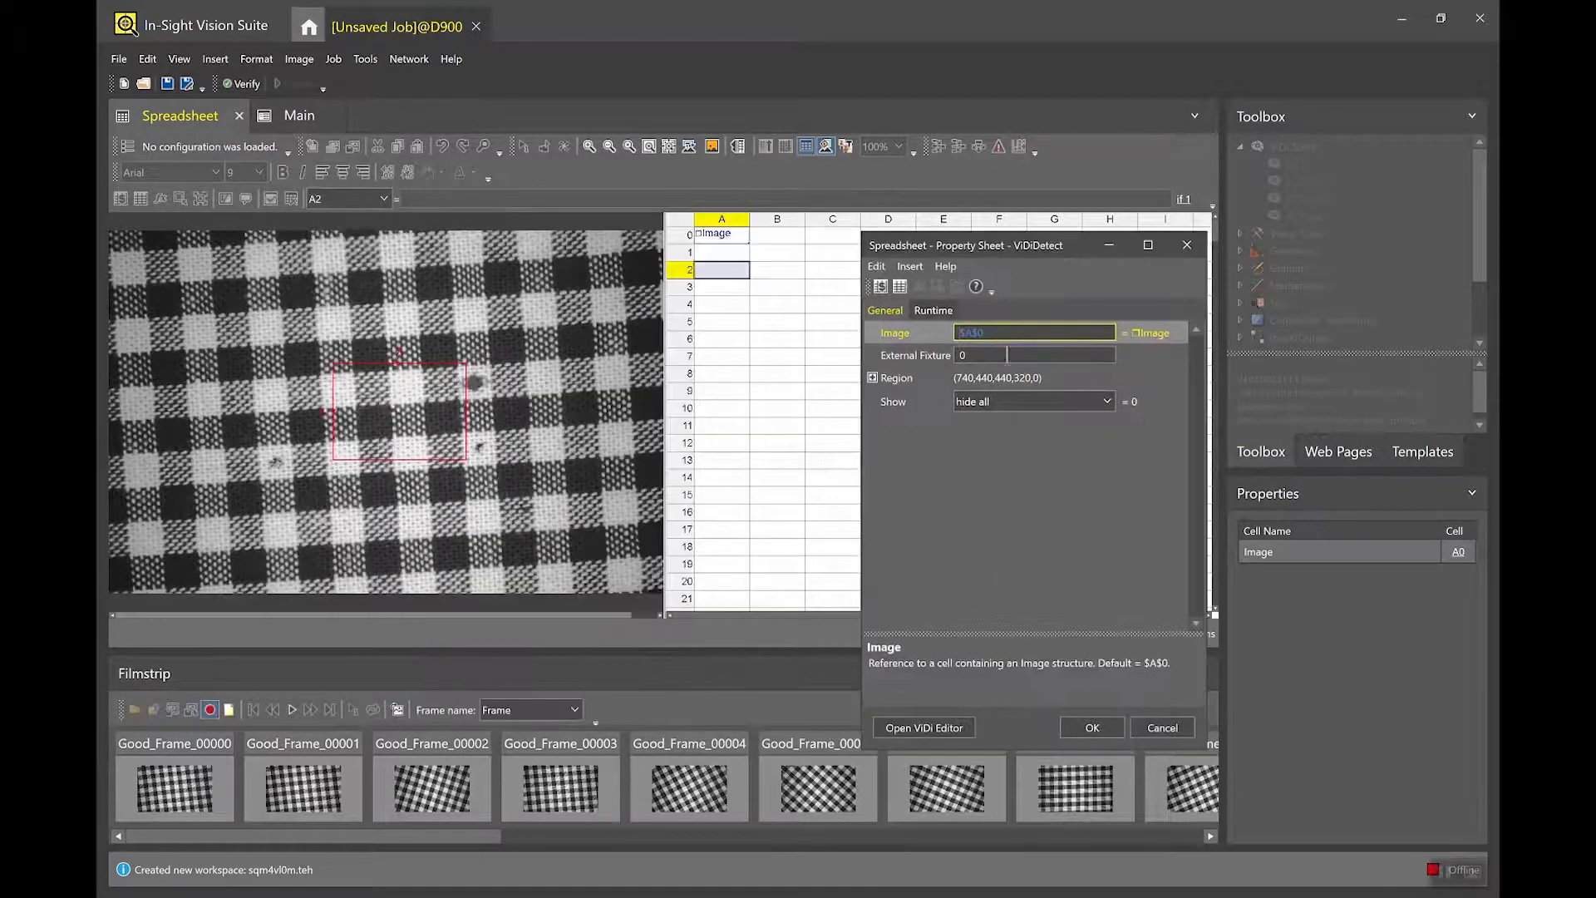
click(895, 377)
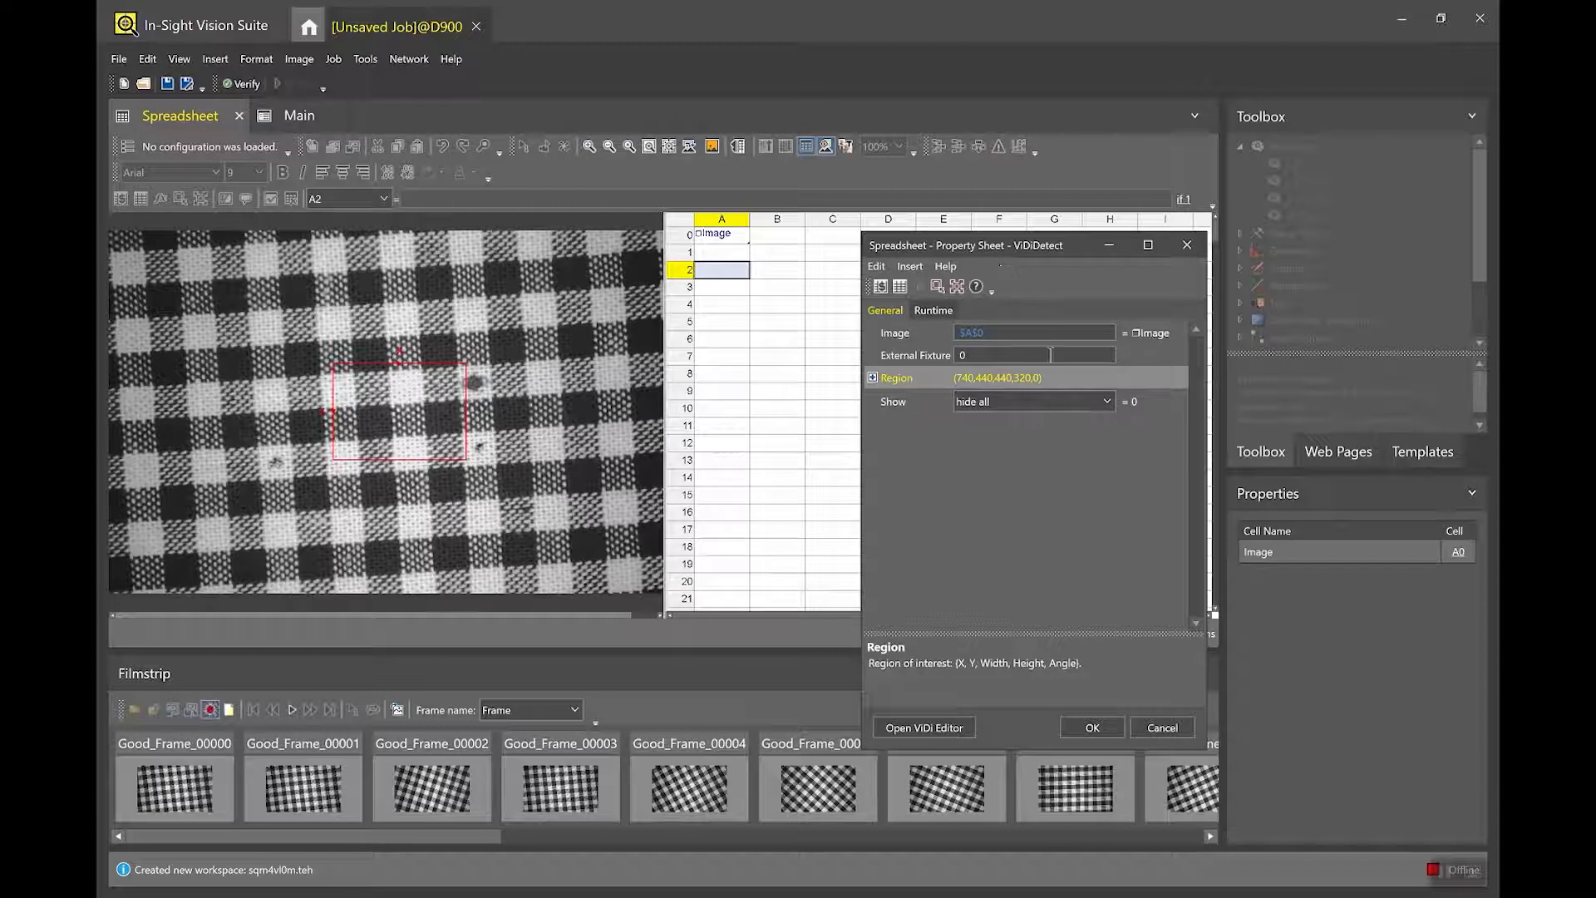
double_click(896, 380)
drag(423, 410, 233, 310)
drag(277, 362, 638, 561)
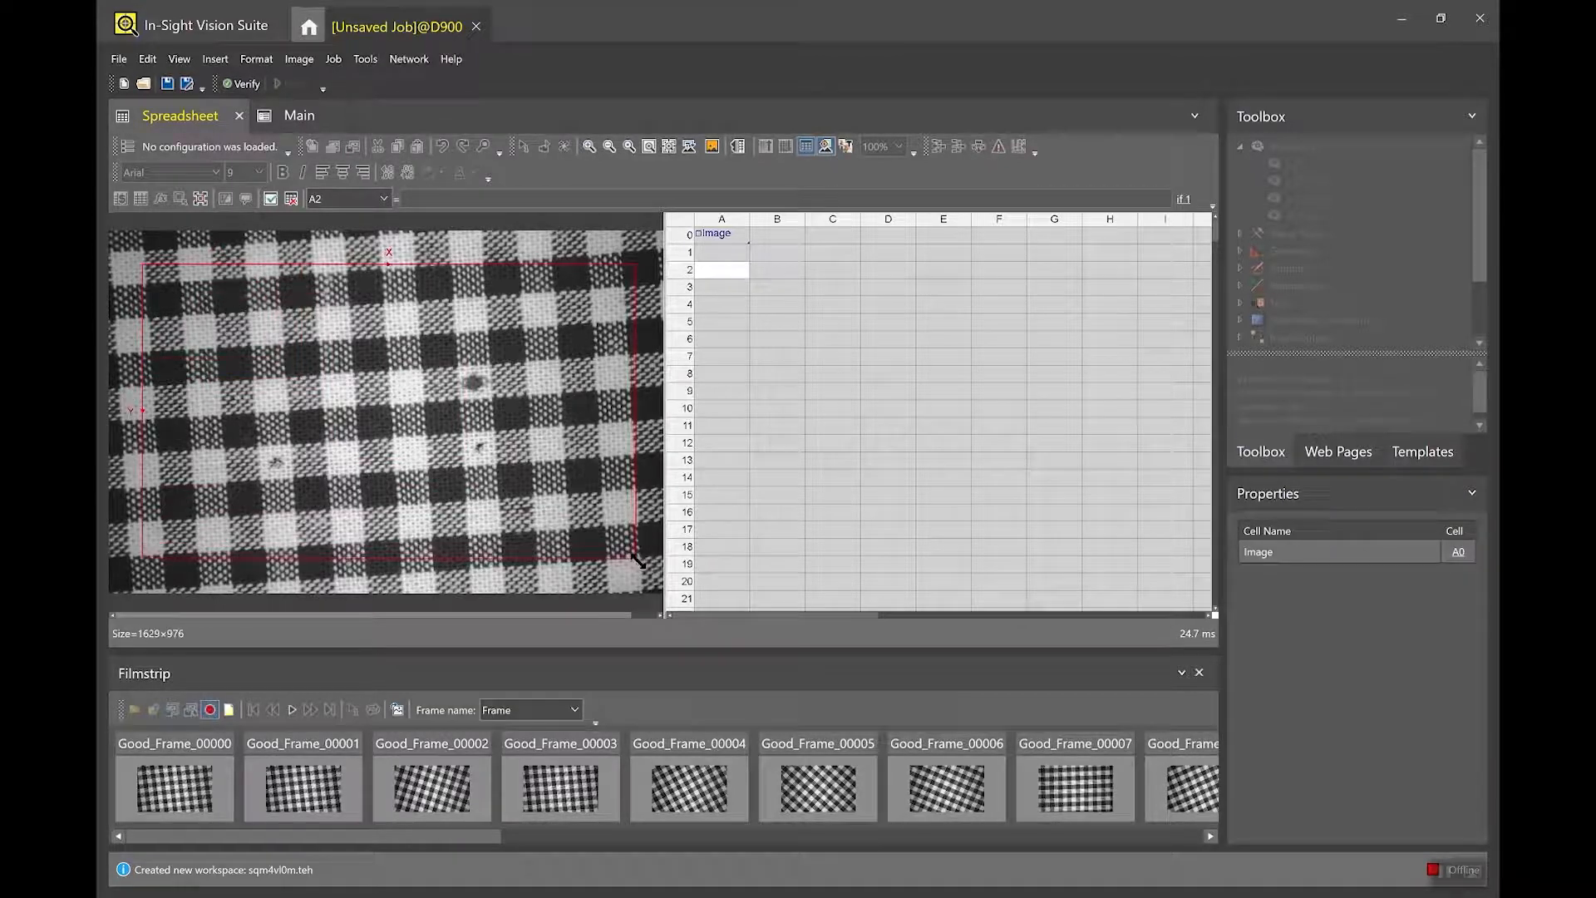
click(267, 200)
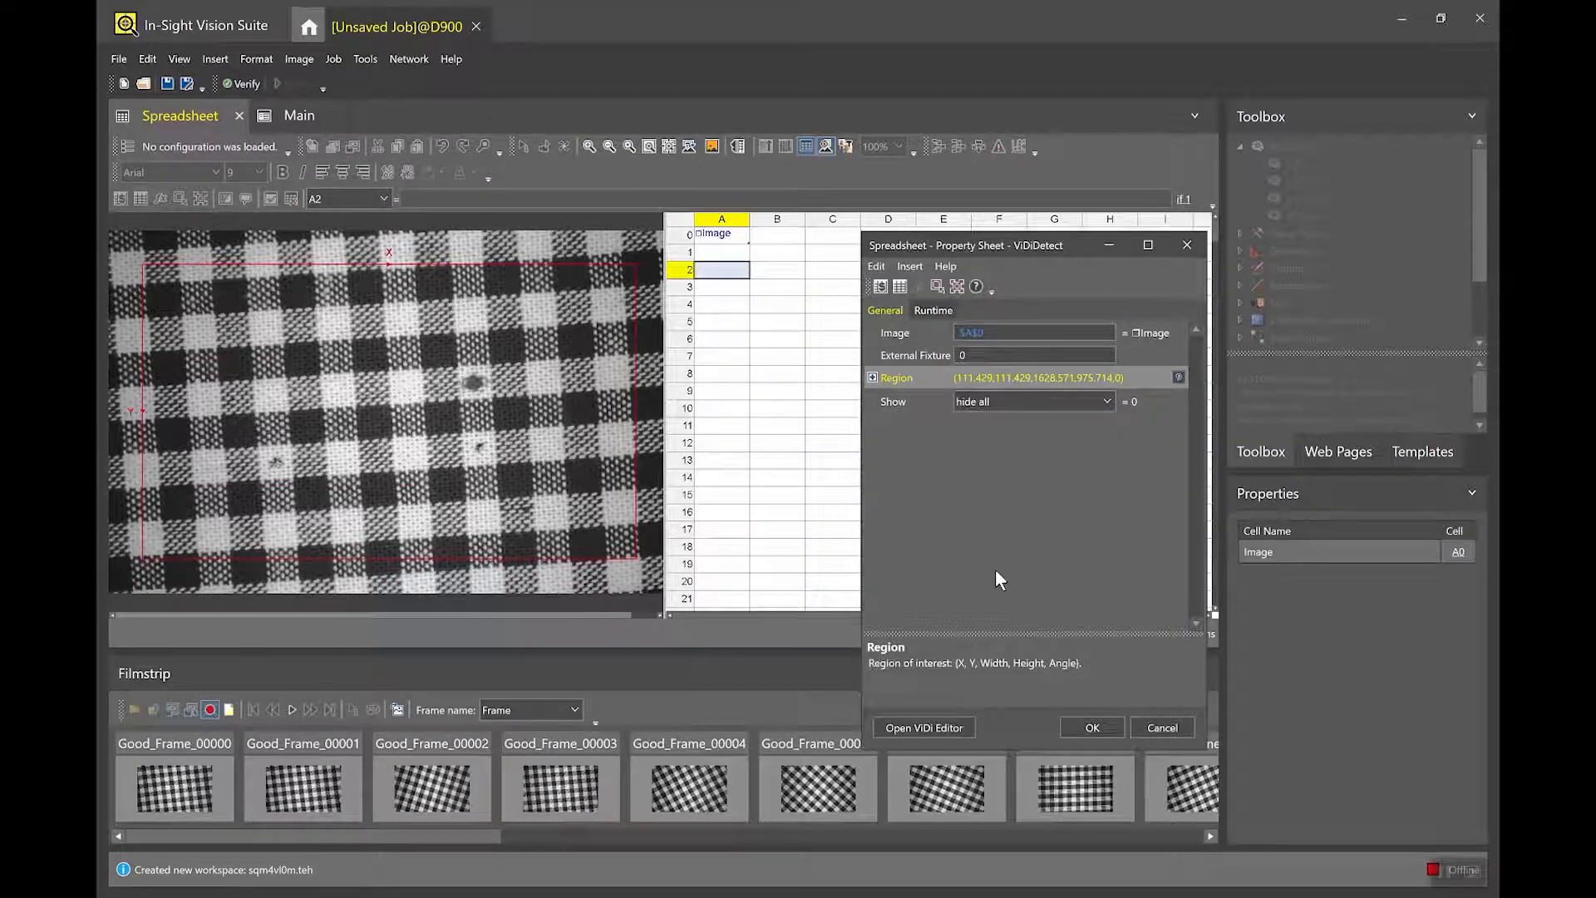
click(955, 728)
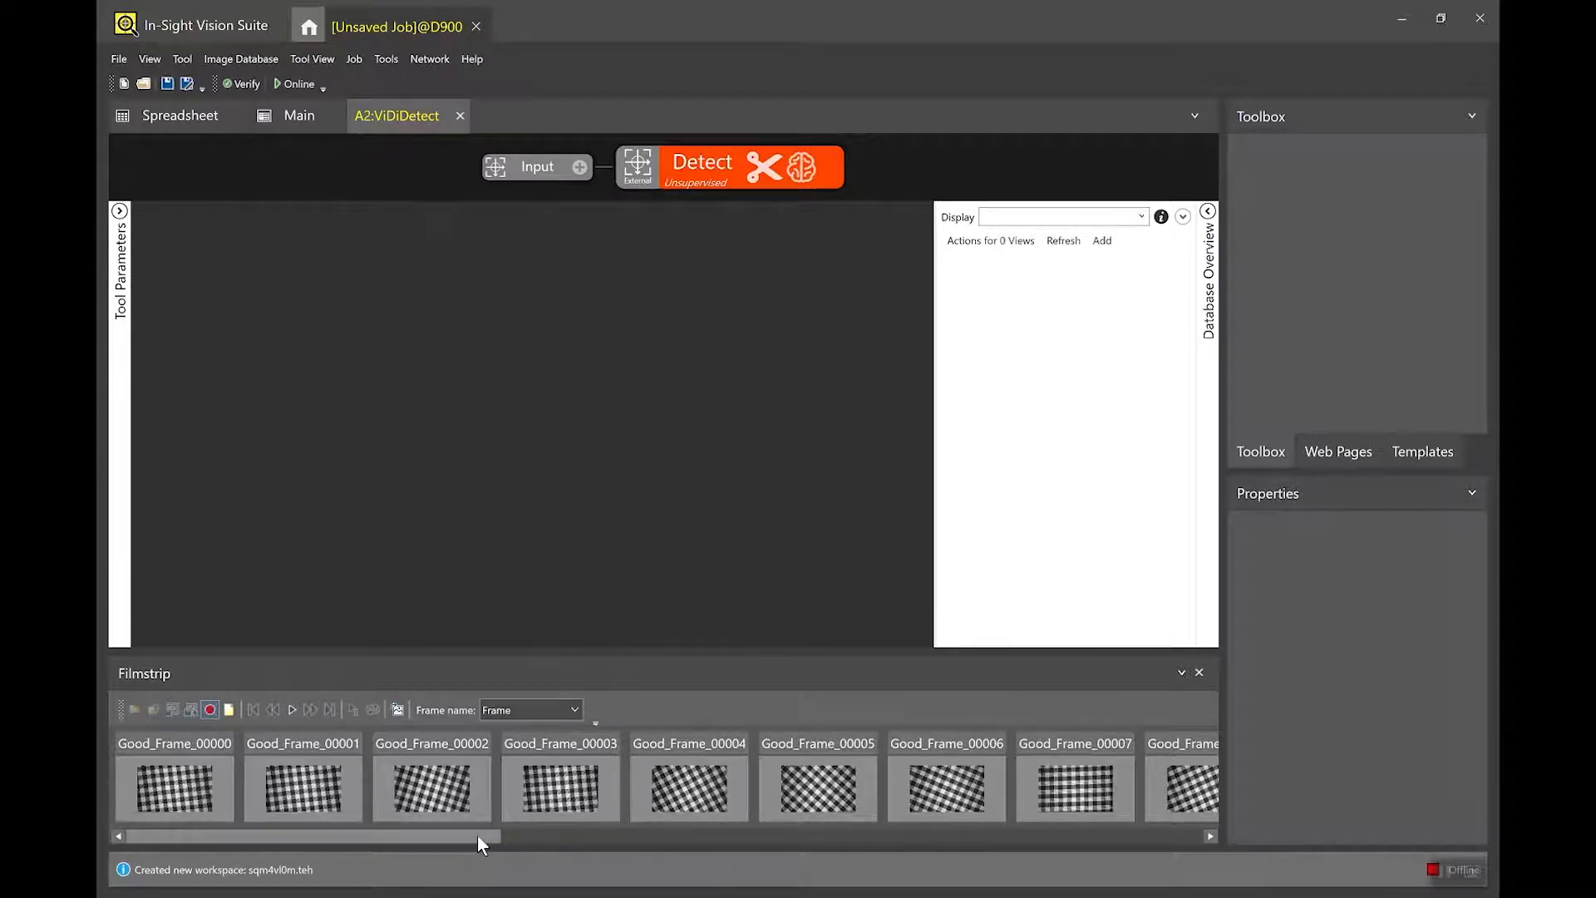
Import all filmstrip frames, Good_Frame_00000 to Bad_Frame_00022, into the ViDi Editor and close the Filmstrip.
click(209, 708)
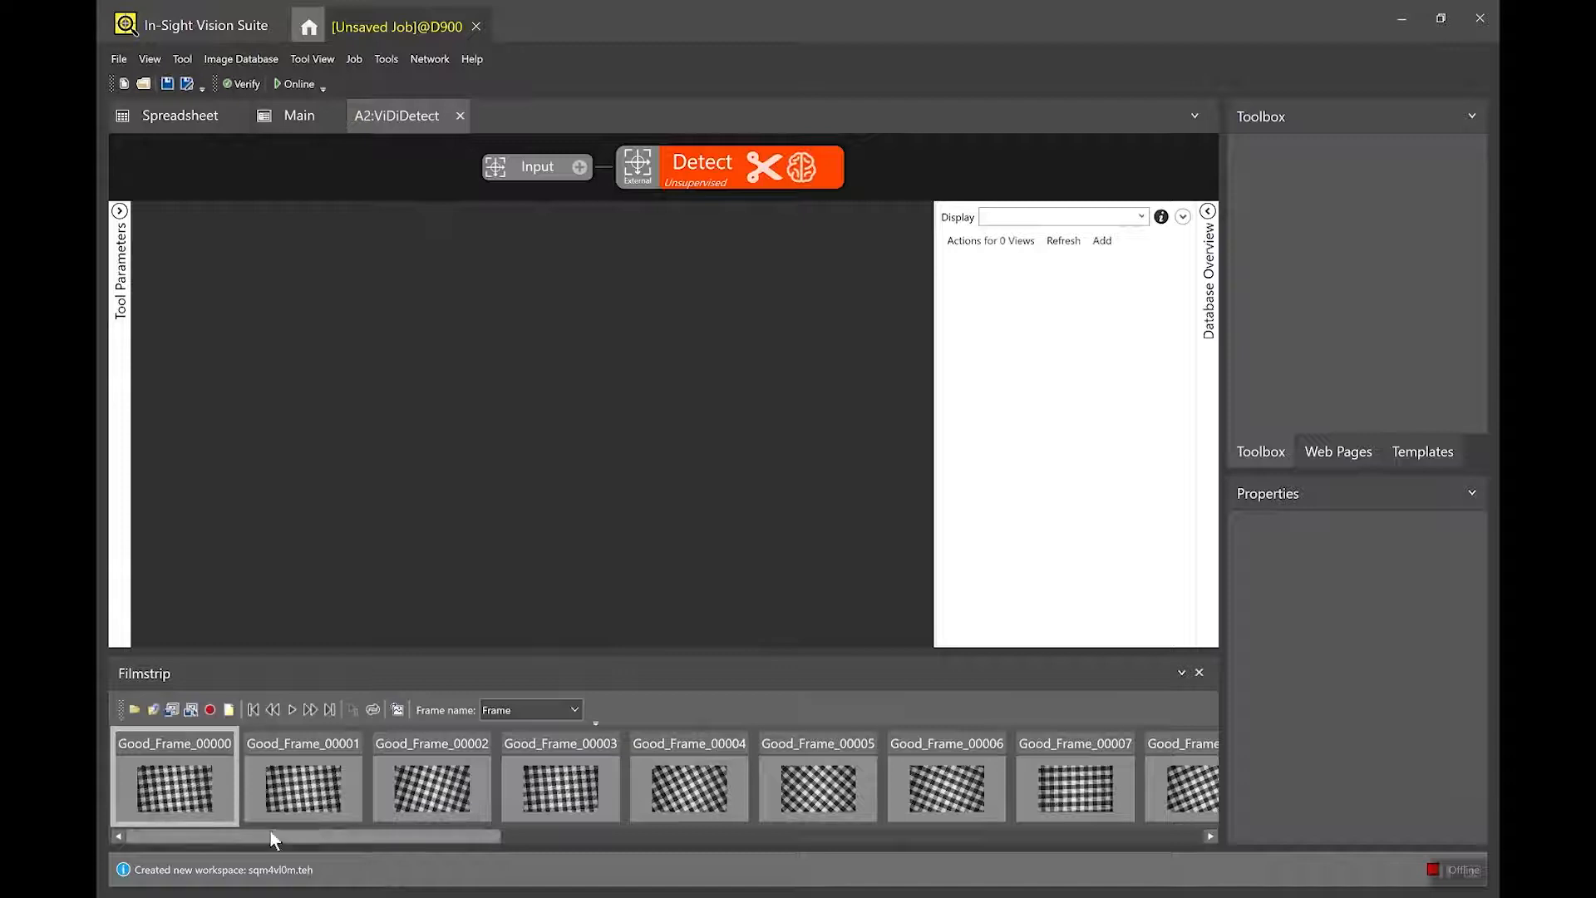
scroll(306, 836, right, 1)
scroll(1101, 847, right, 13)
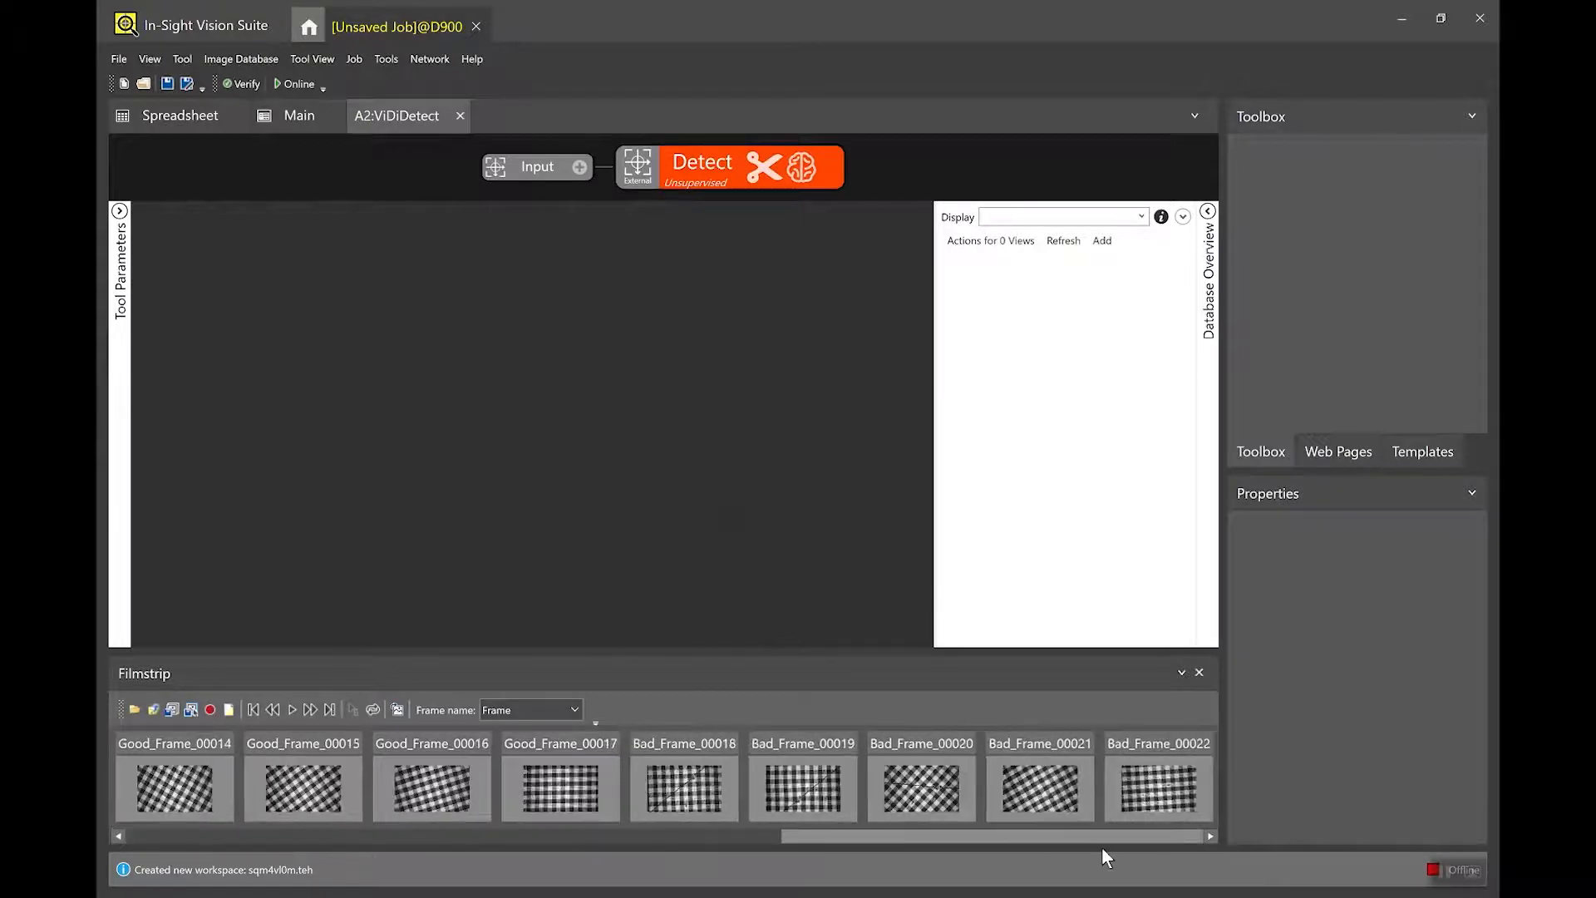
drag(1160, 791, 1044, 473)
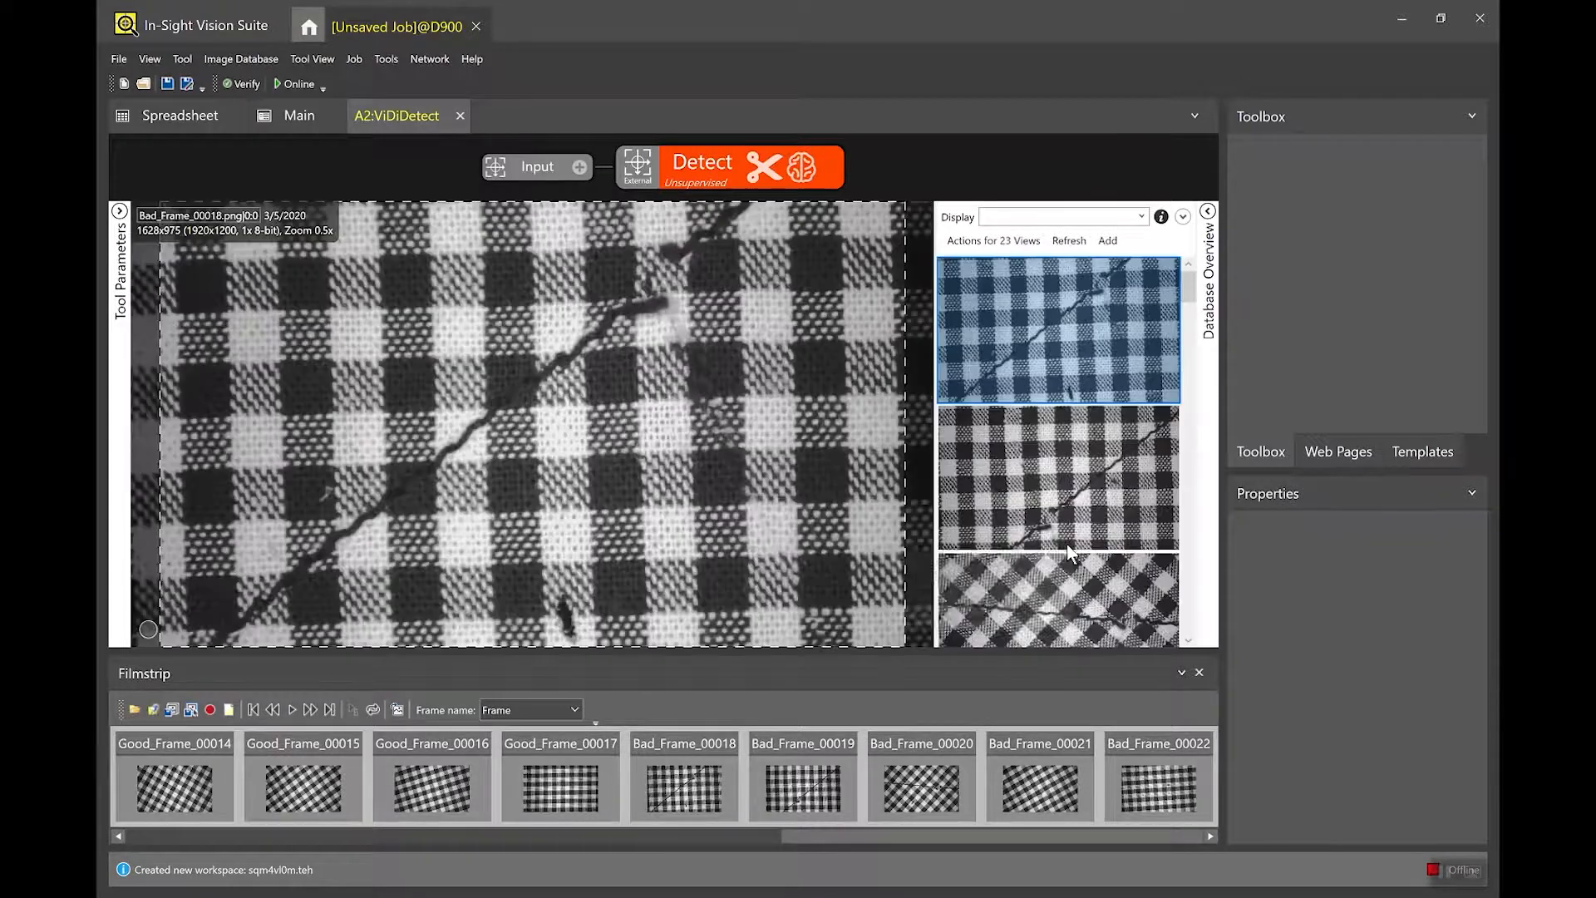
click(1199, 673)
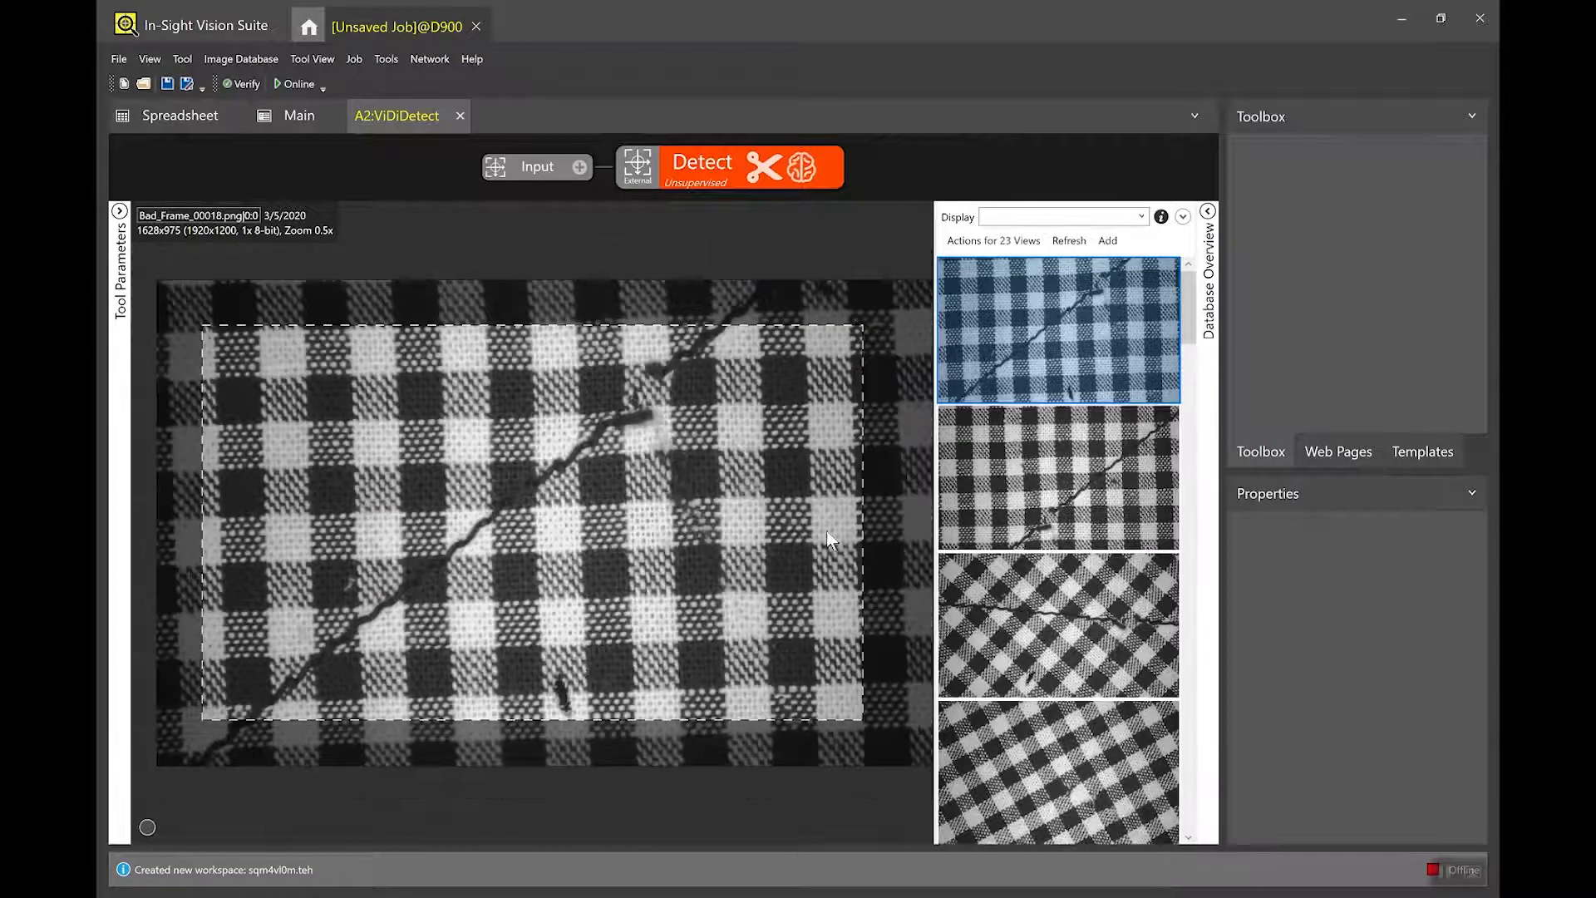
Look through the imported views, including Bad_Frame_00019 and Good_Frame_00003, to compare their content with their file names.
key(Down)
scroll(1073, 640, down, 3)
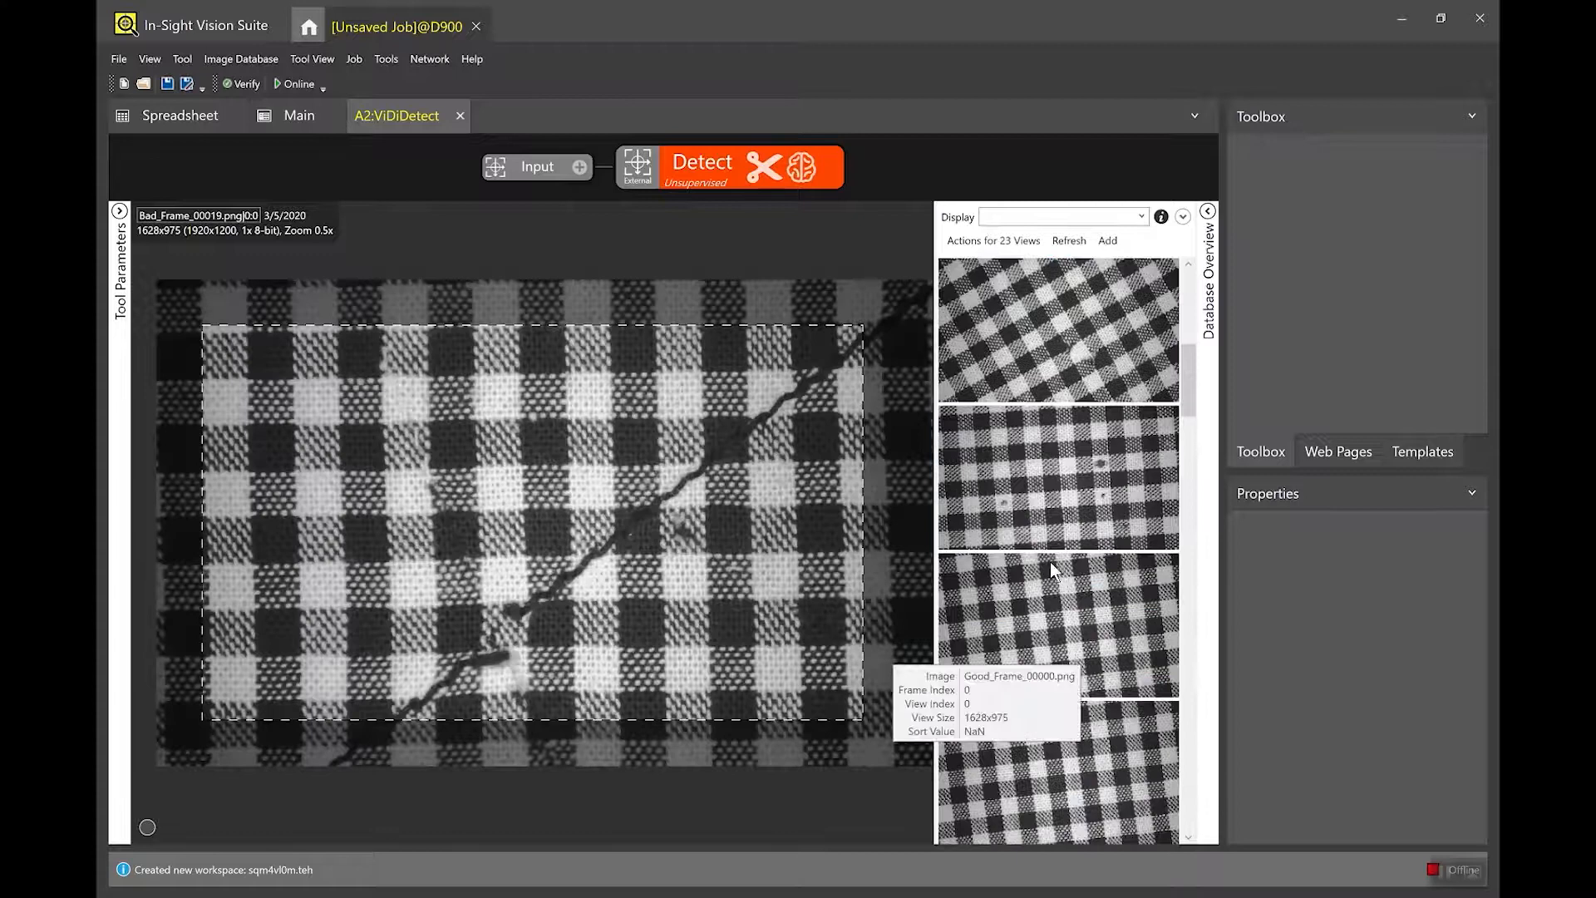
click(1044, 505)
scroll(1069, 695, down, 2)
click(1076, 586)
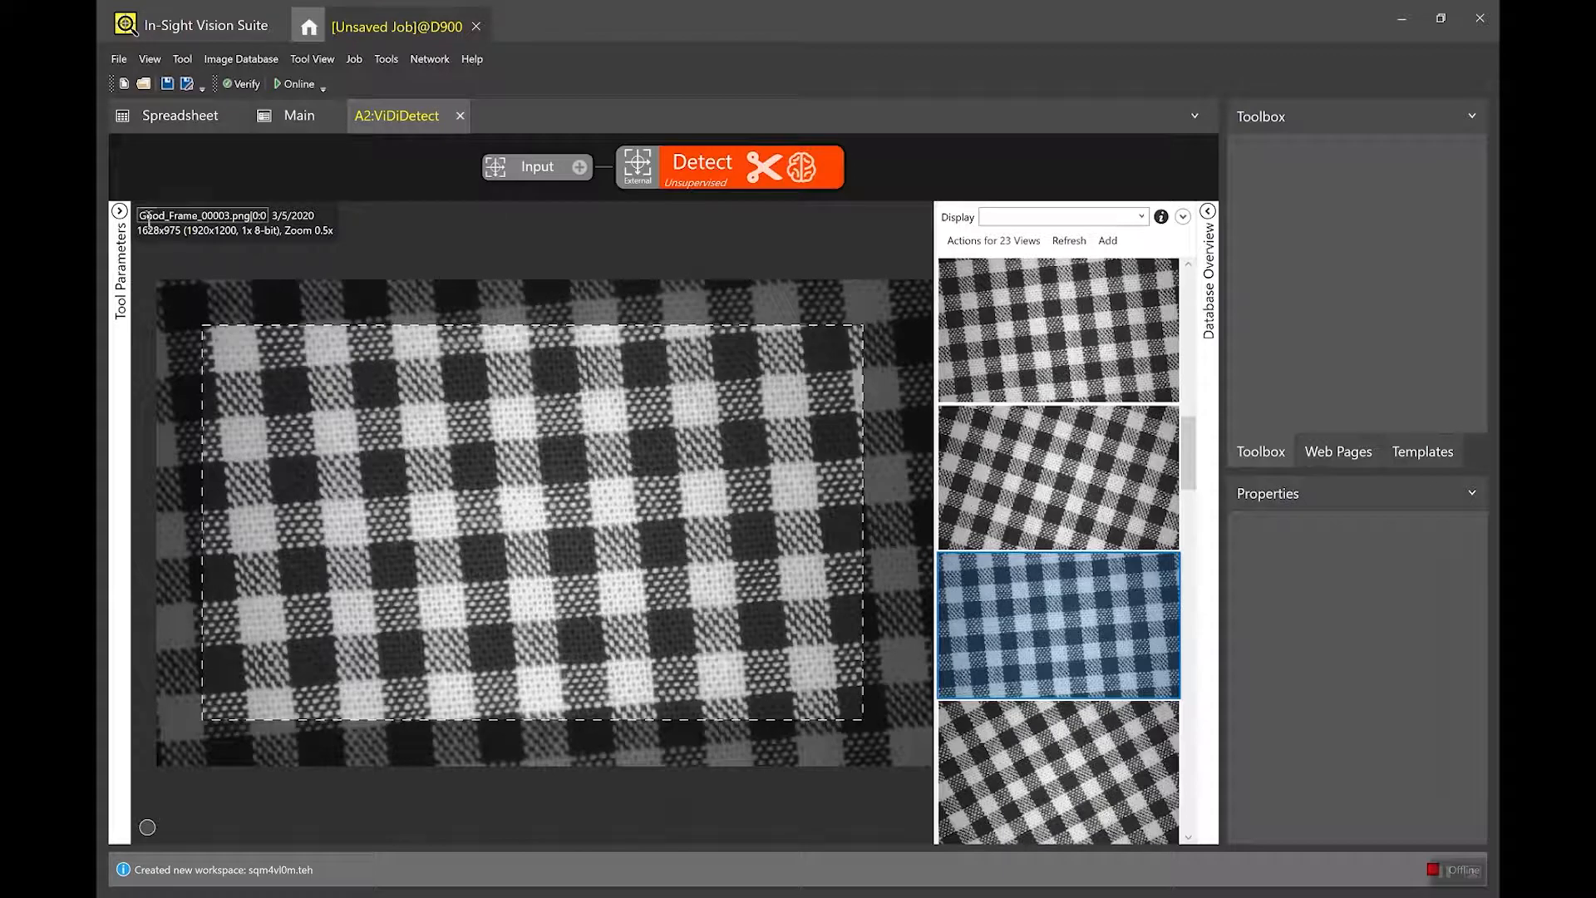
scroll(1061, 438, up, 3)
click(1056, 399)
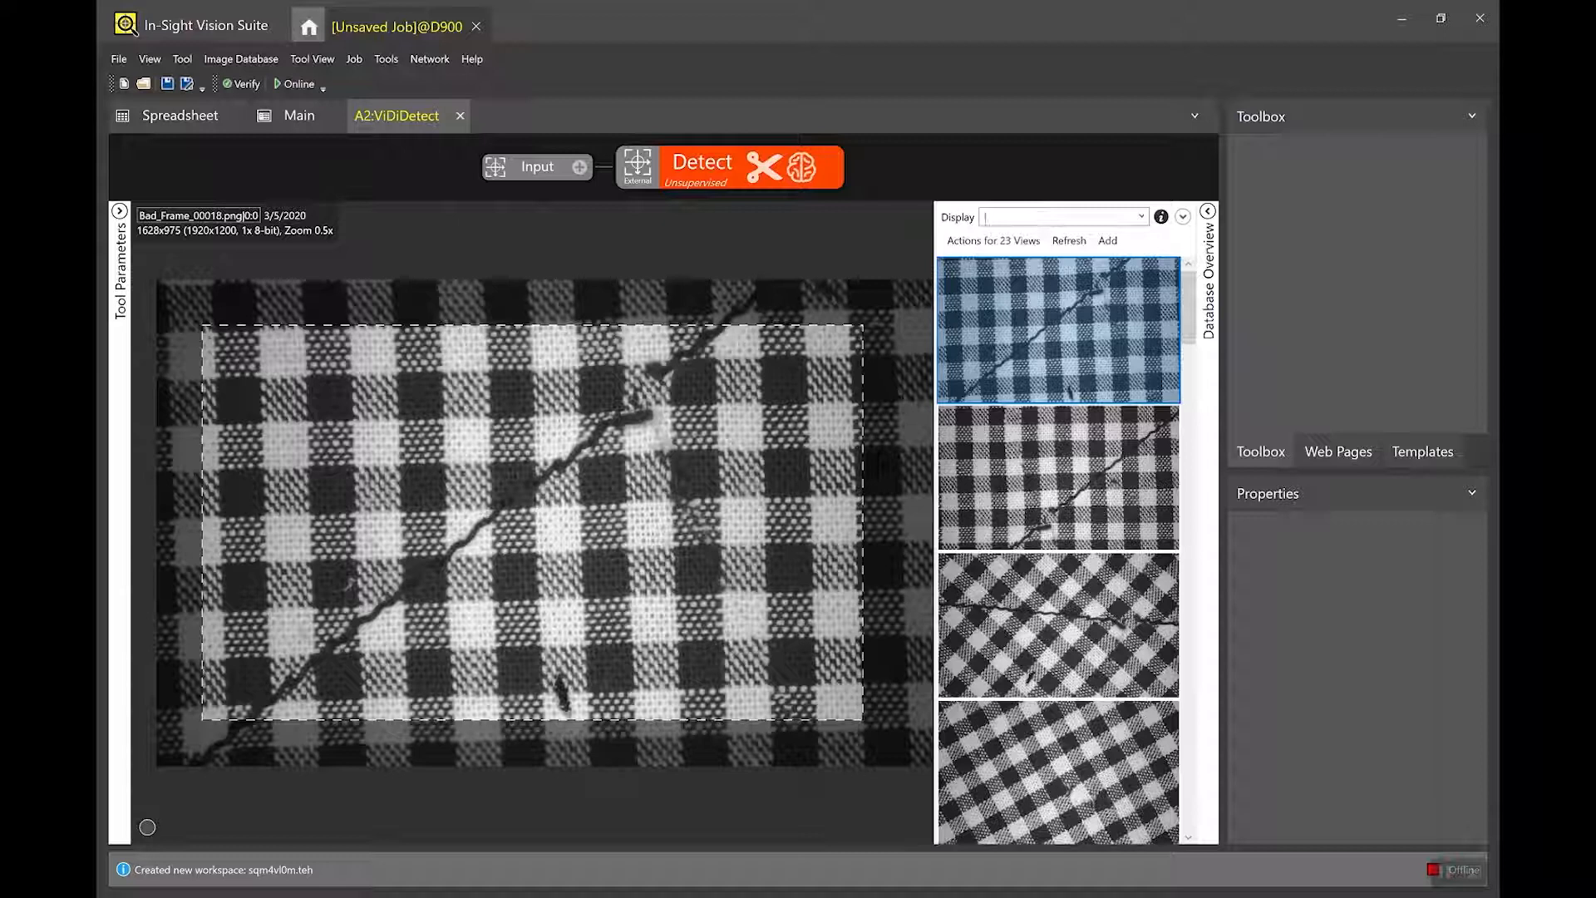
Filter the views by 'Good' and label all of the filtered views as Good.
text('Good')
key(Return)
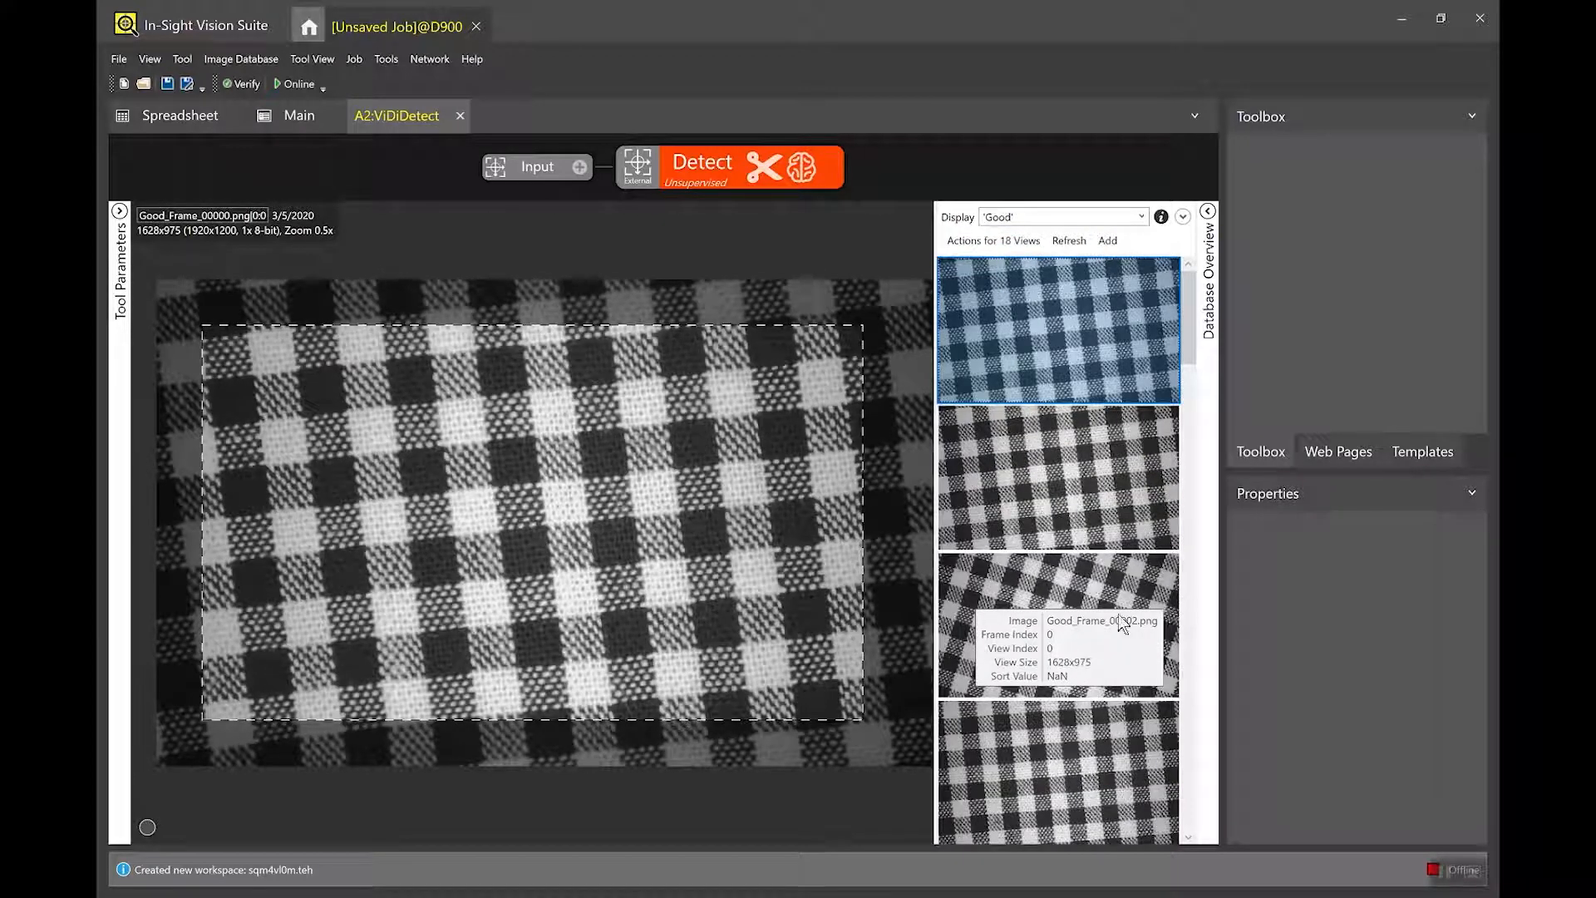
click(993, 241)
click(935, 261)
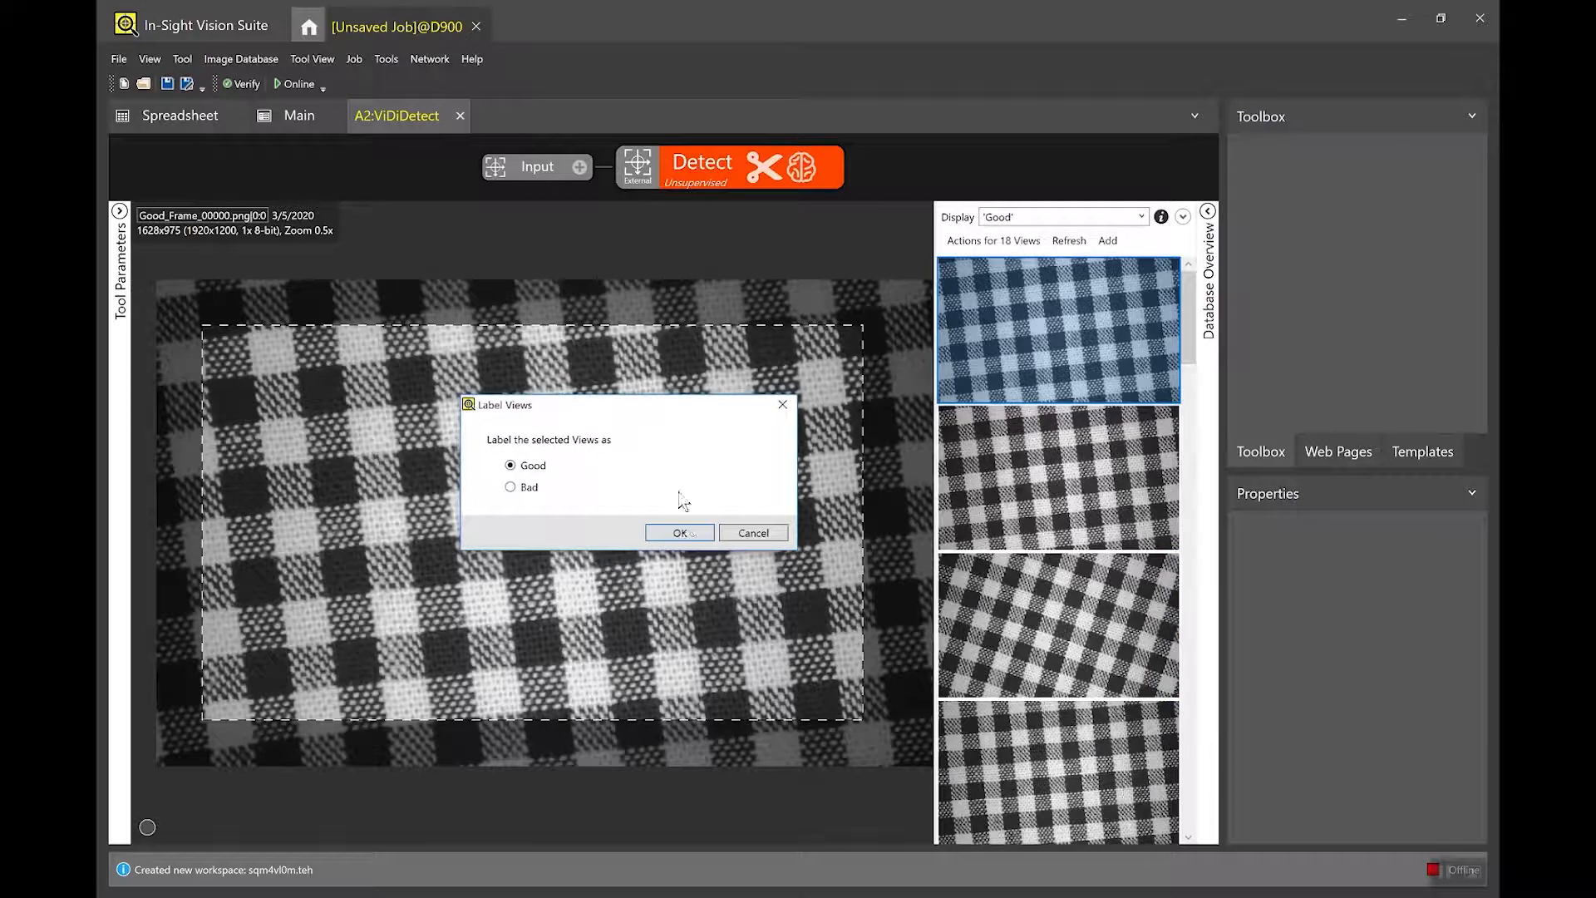
click(691, 535)
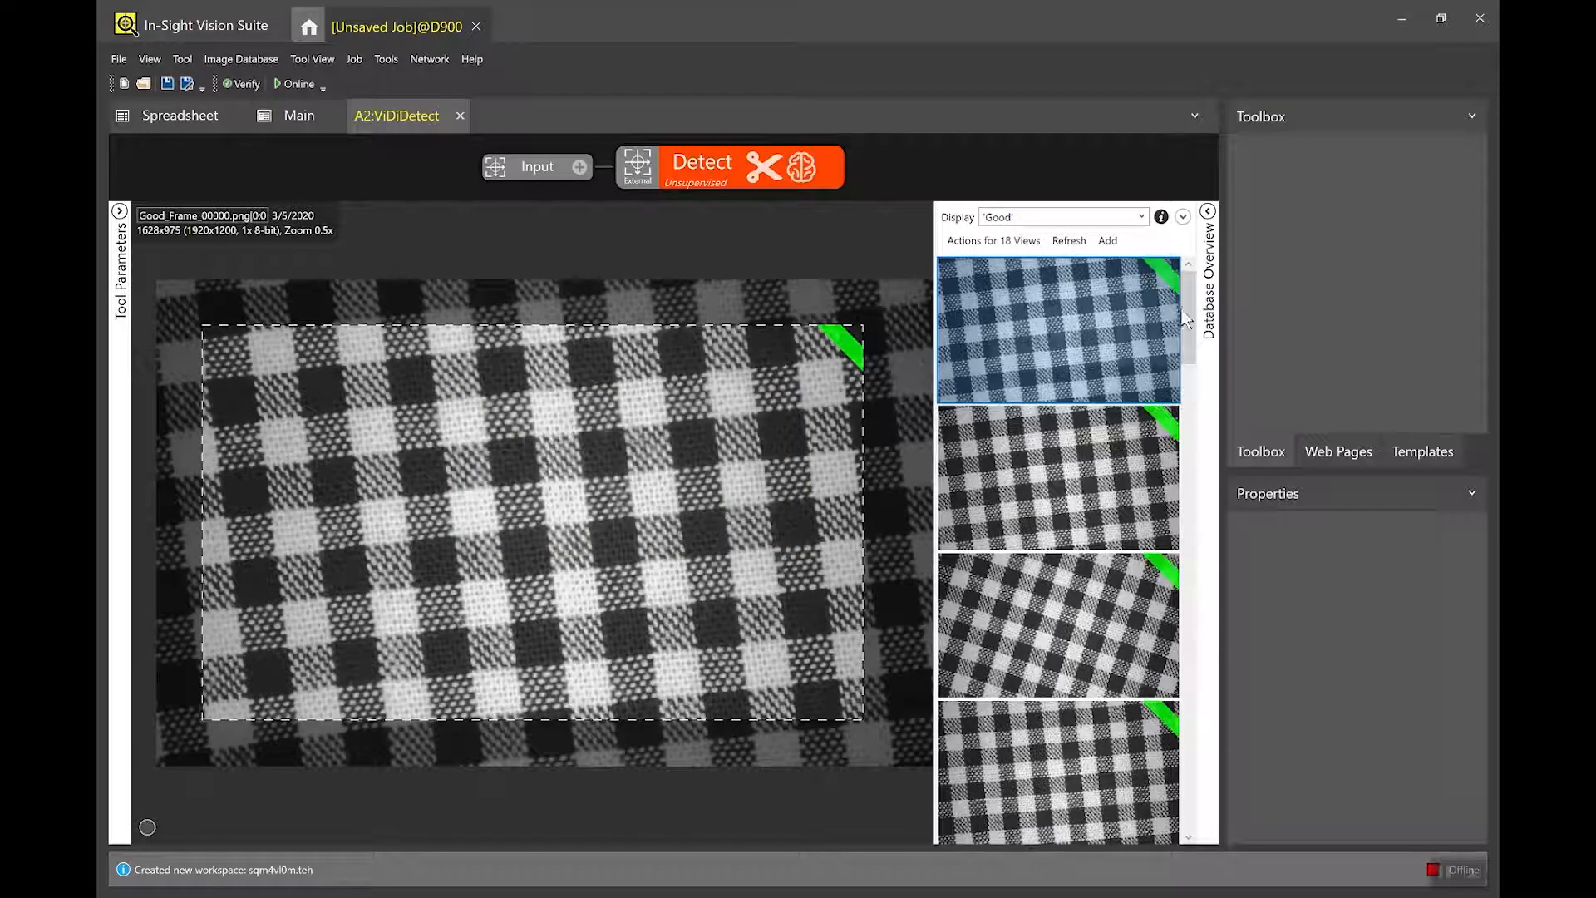
drag(1197, 349, 1194, 372)
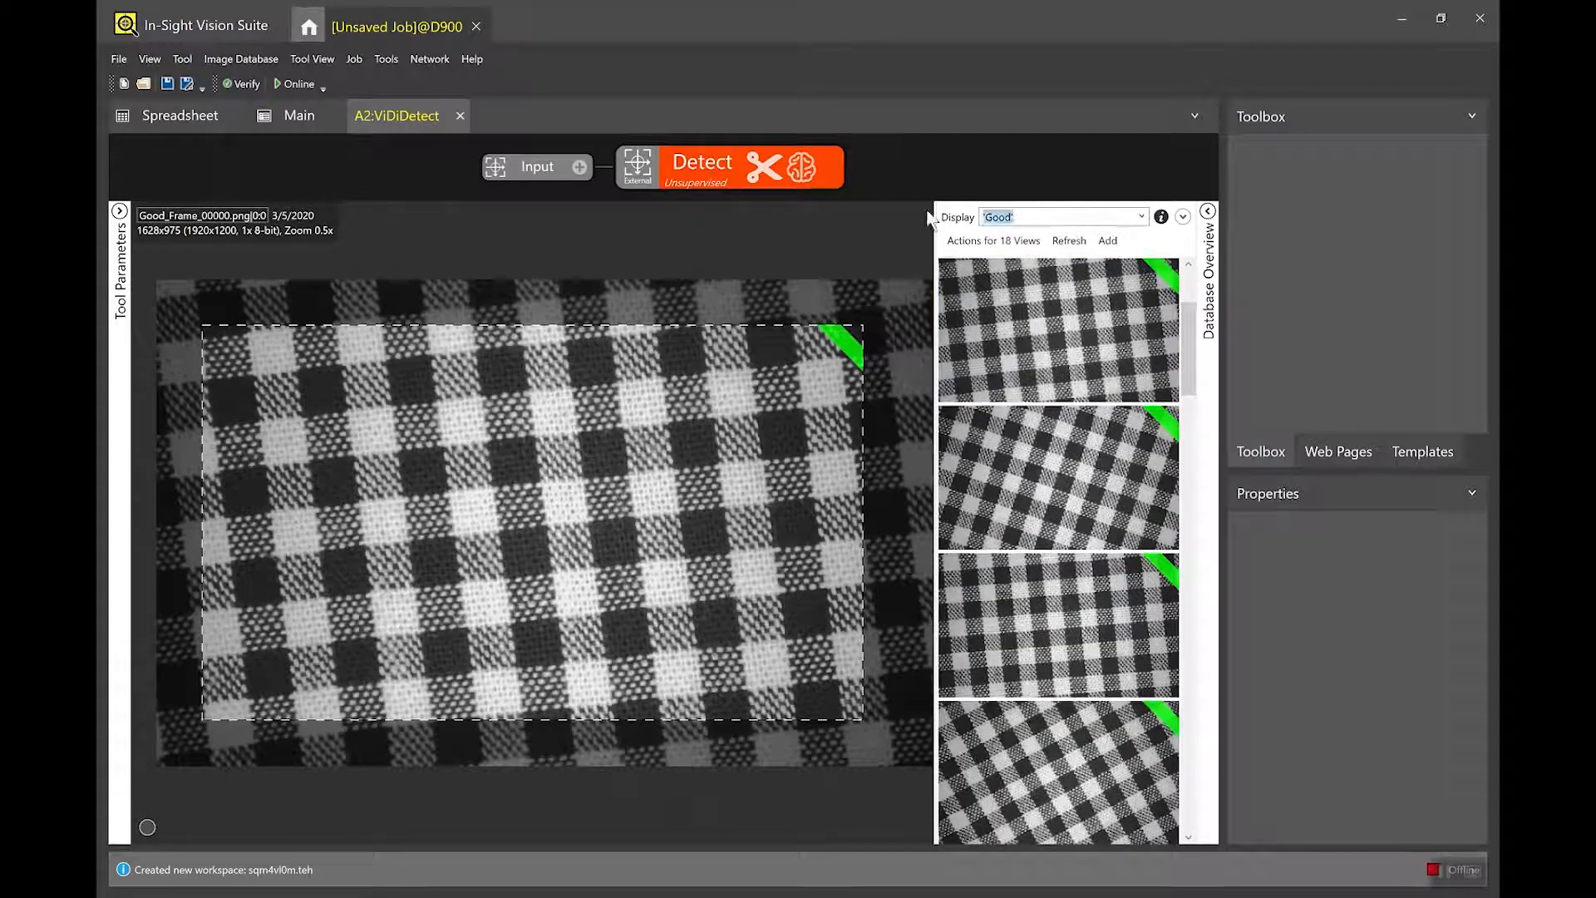
Filter the views by 'Bad' and label all of the filtered views as Bad.
text(Bad)
key(Return)
click(1016, 240)
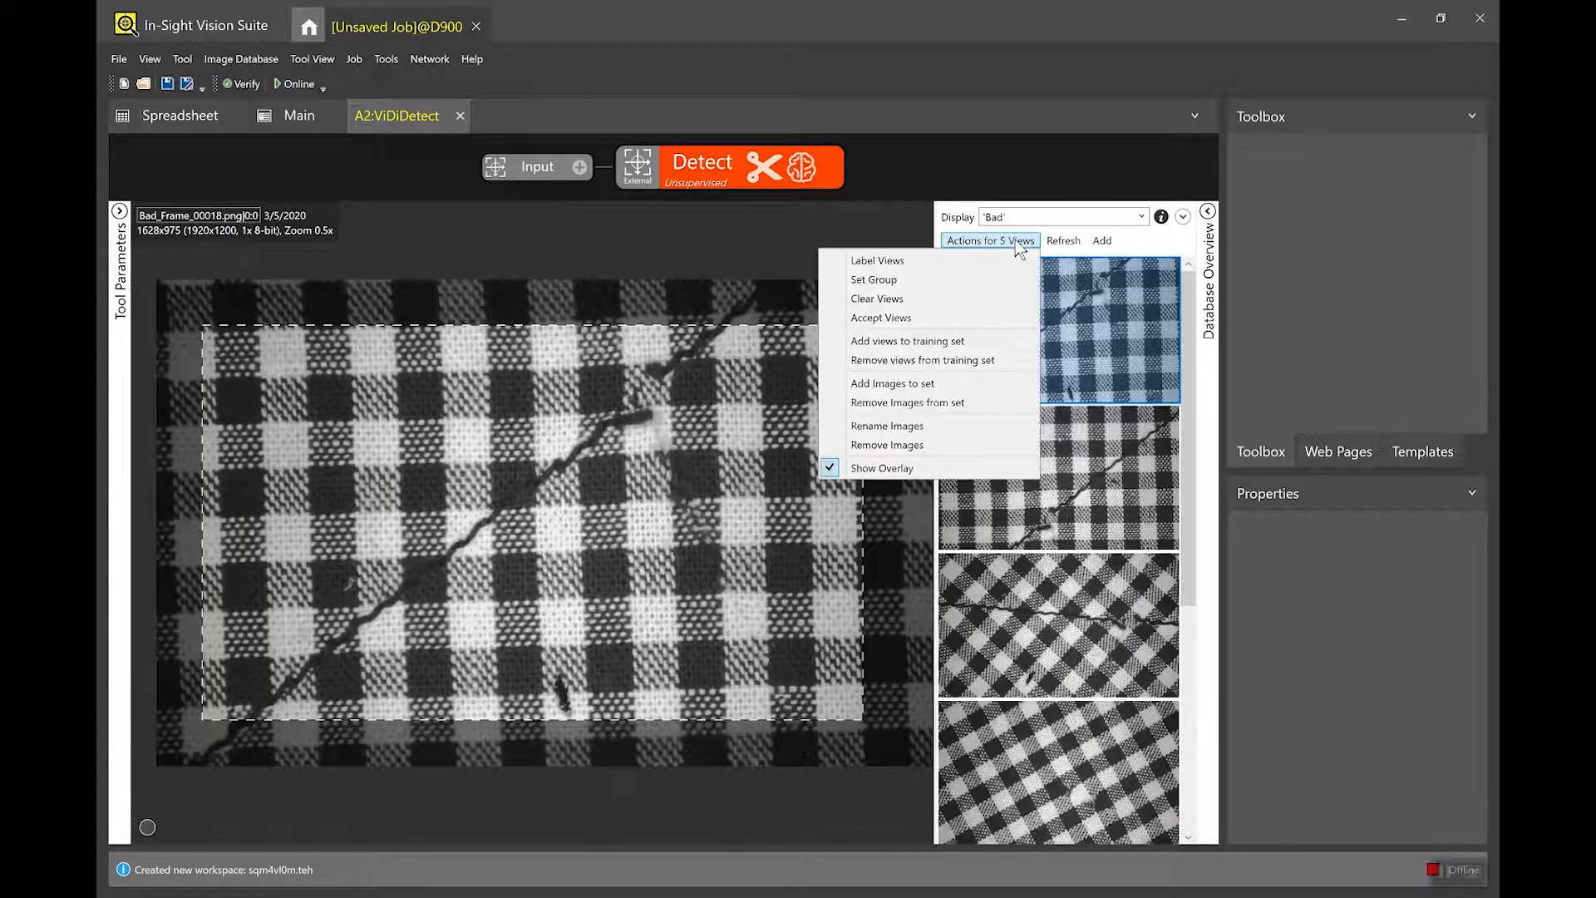
click(977, 260)
click(1212, 641)
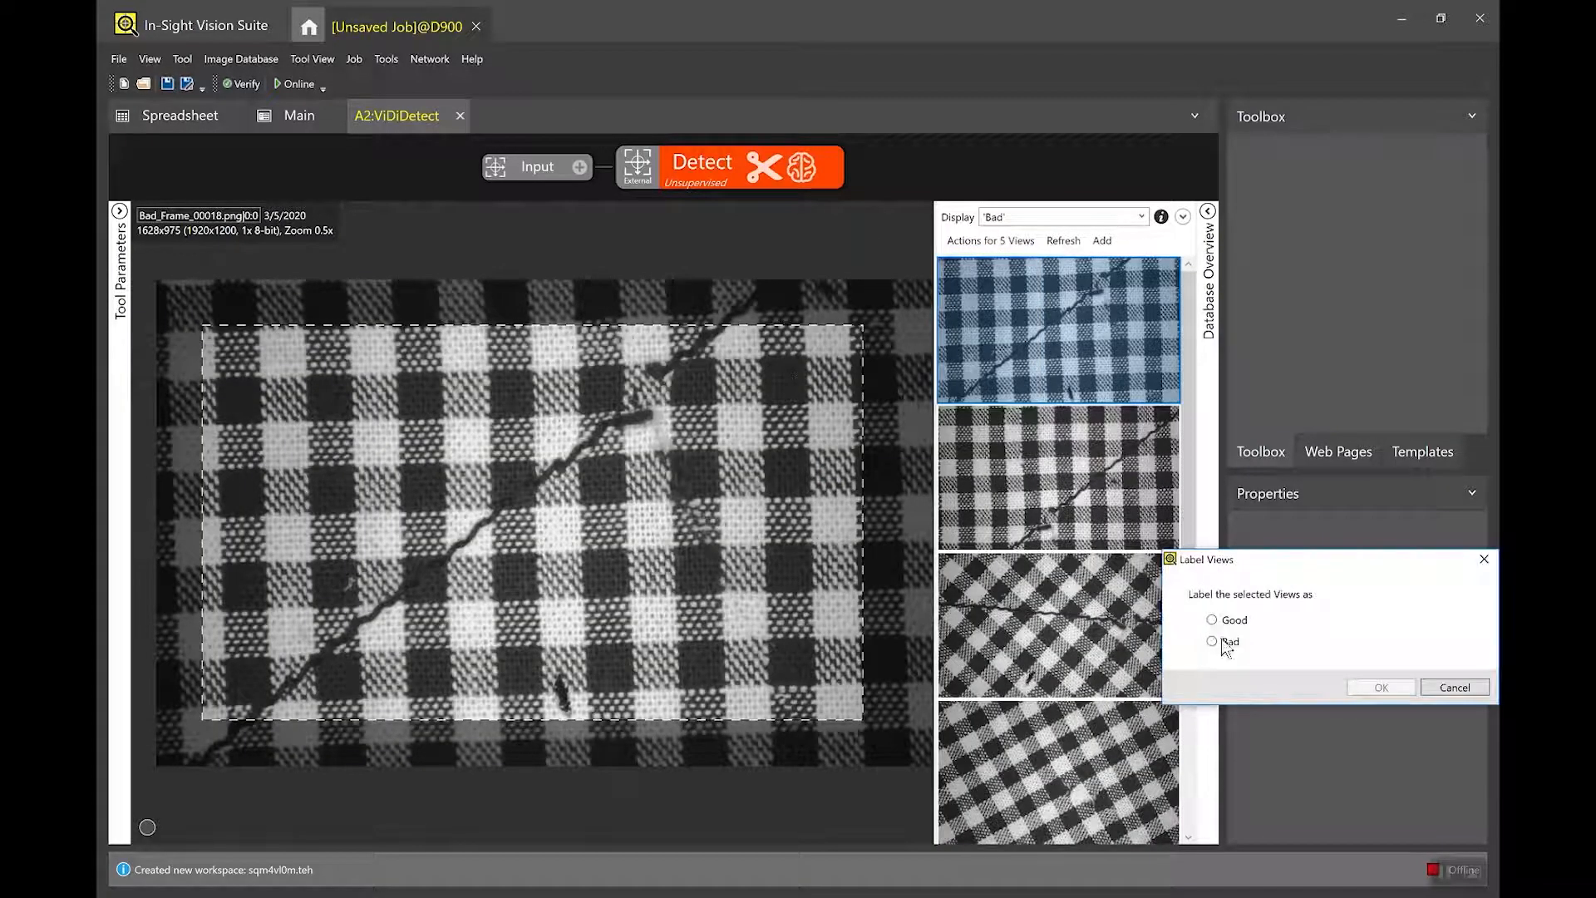
drag(1314, 572, 720, 463)
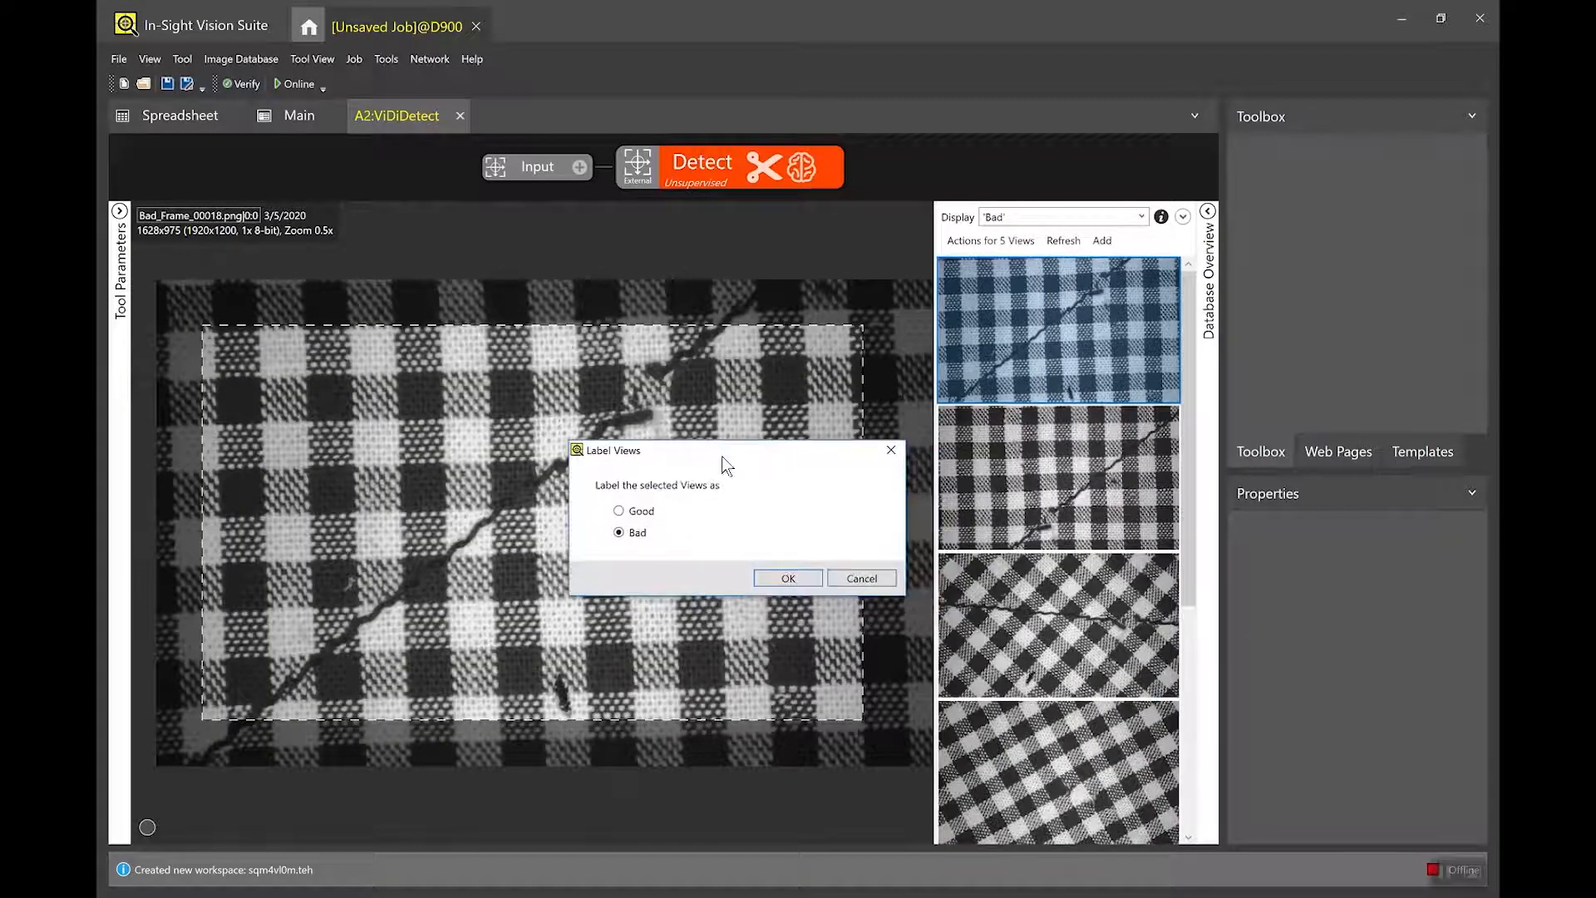
click(790, 577)
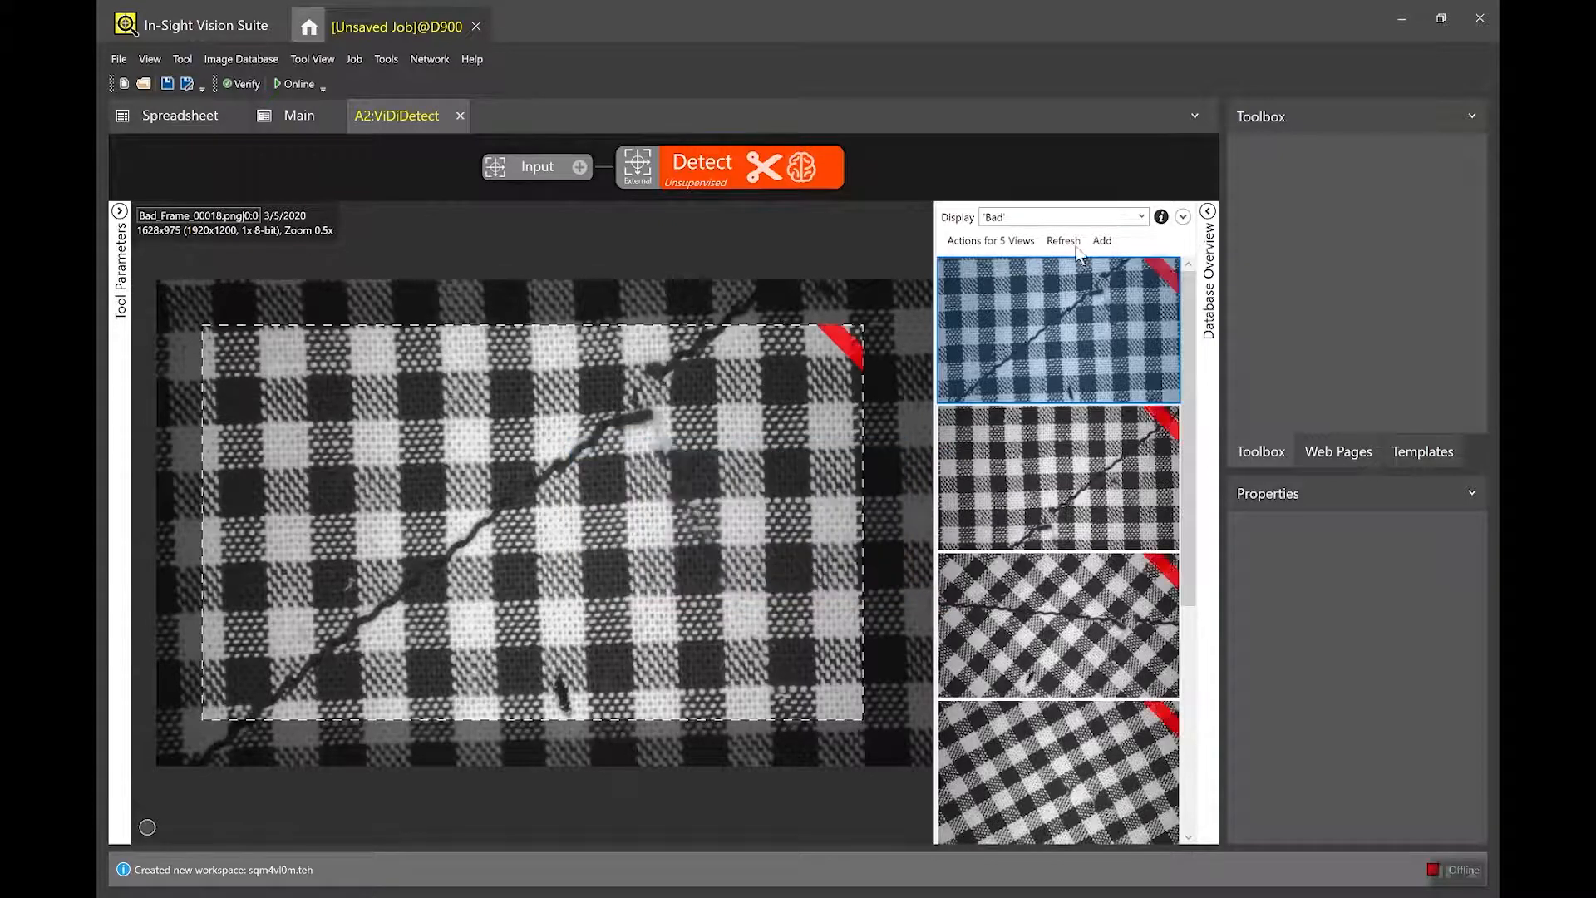
Clear the display filter and check the good and bad labels across all views.
click(1023, 217)
click(991, 274)
drag(1195, 314, 1195, 386)
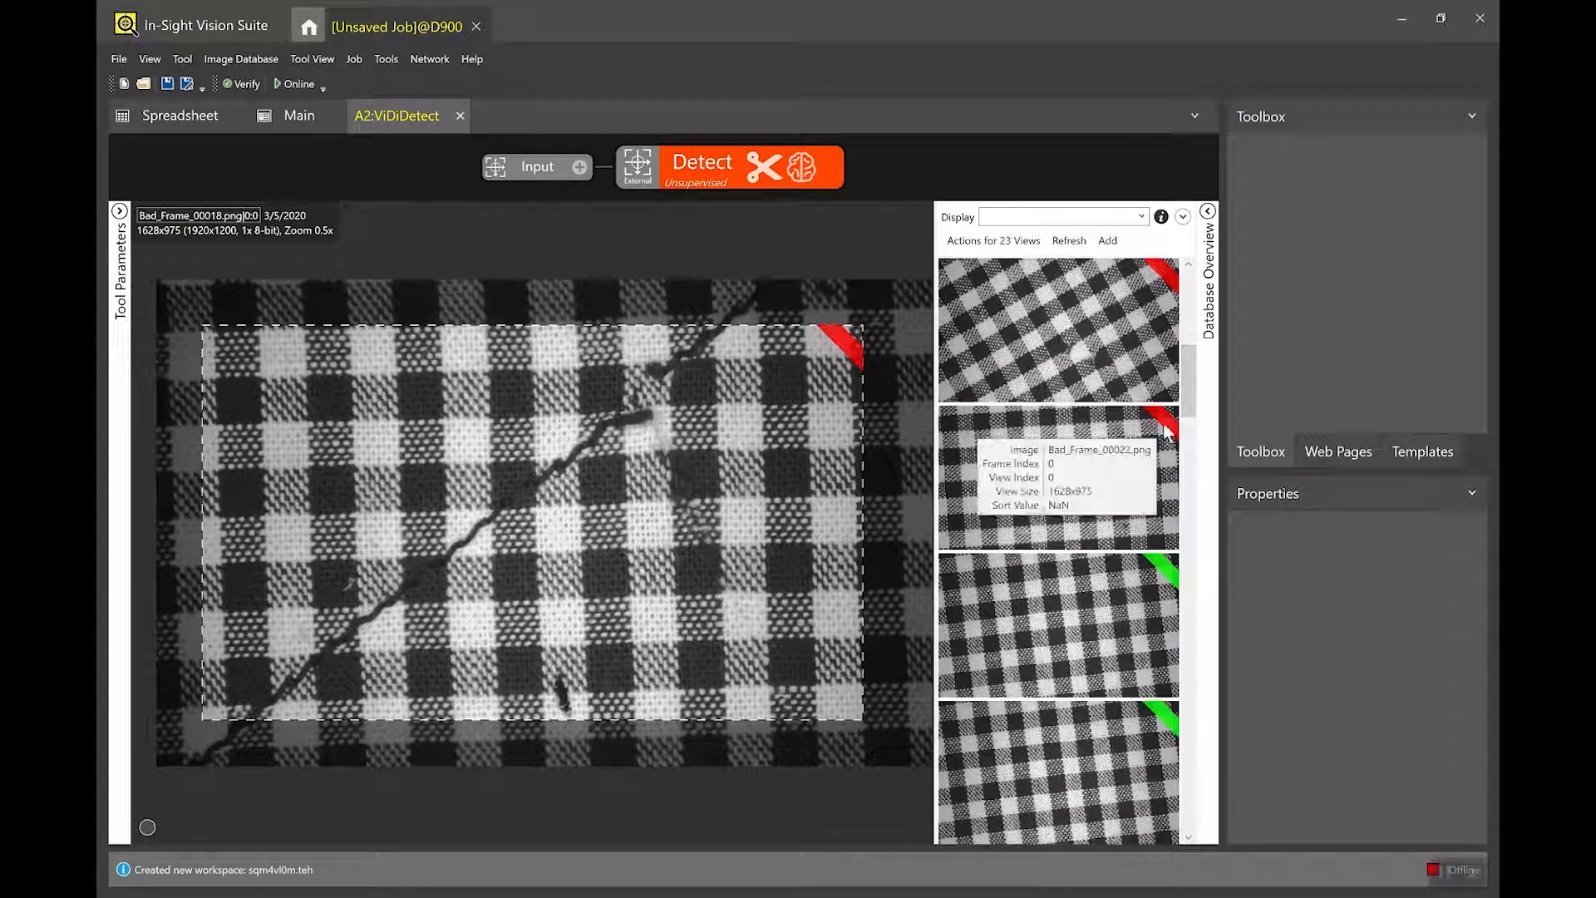
scroll(1129, 456, down, 3)
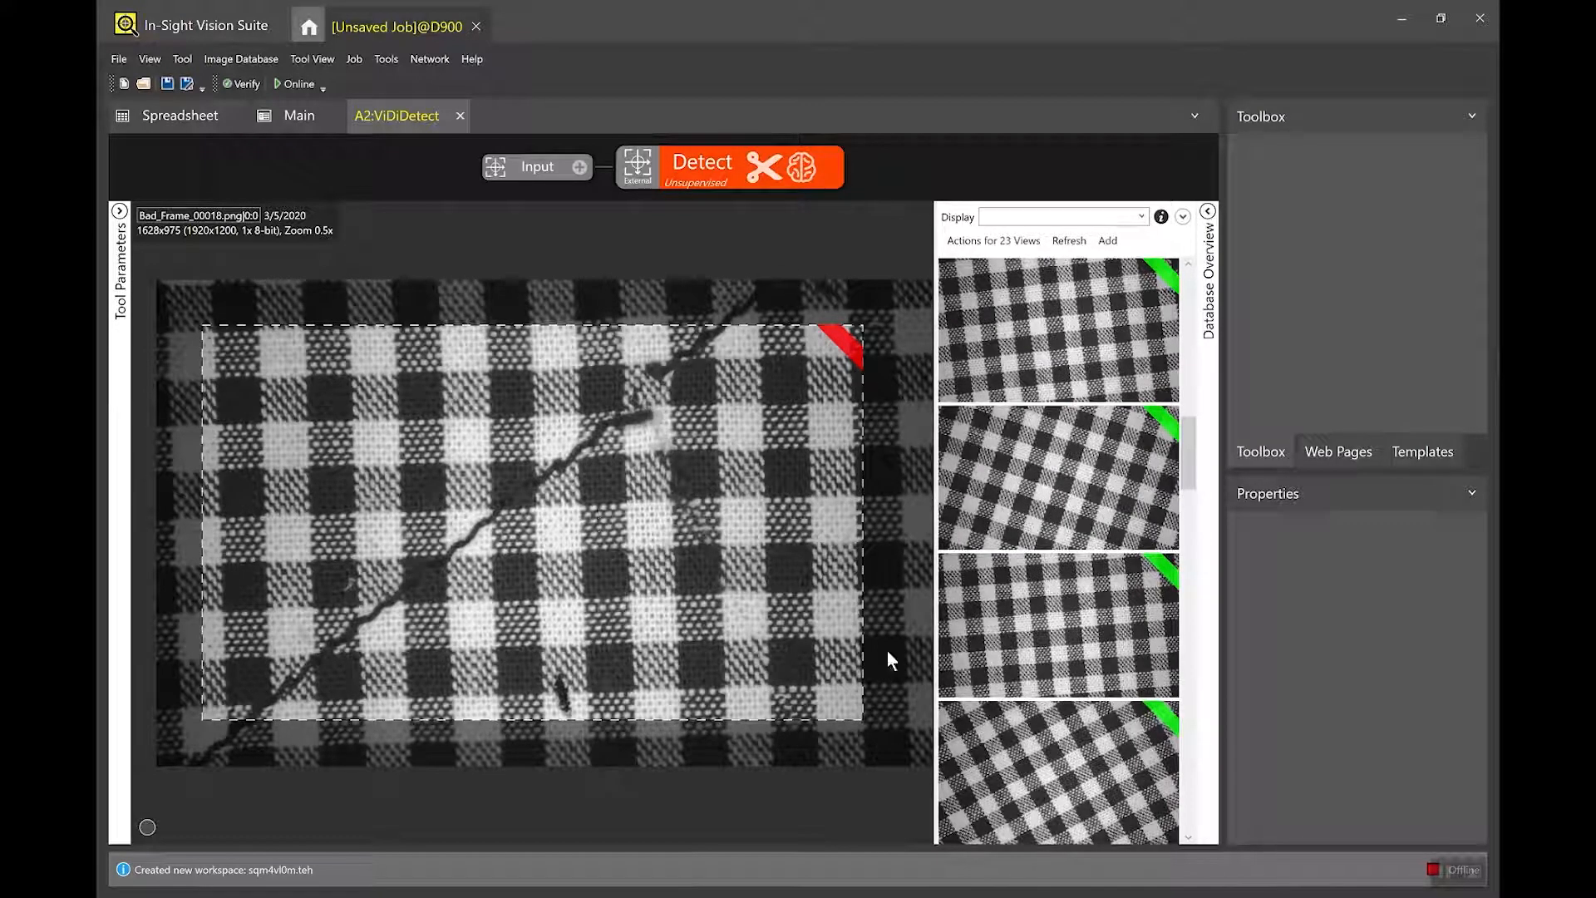
drag(1189, 455, 1191, 393)
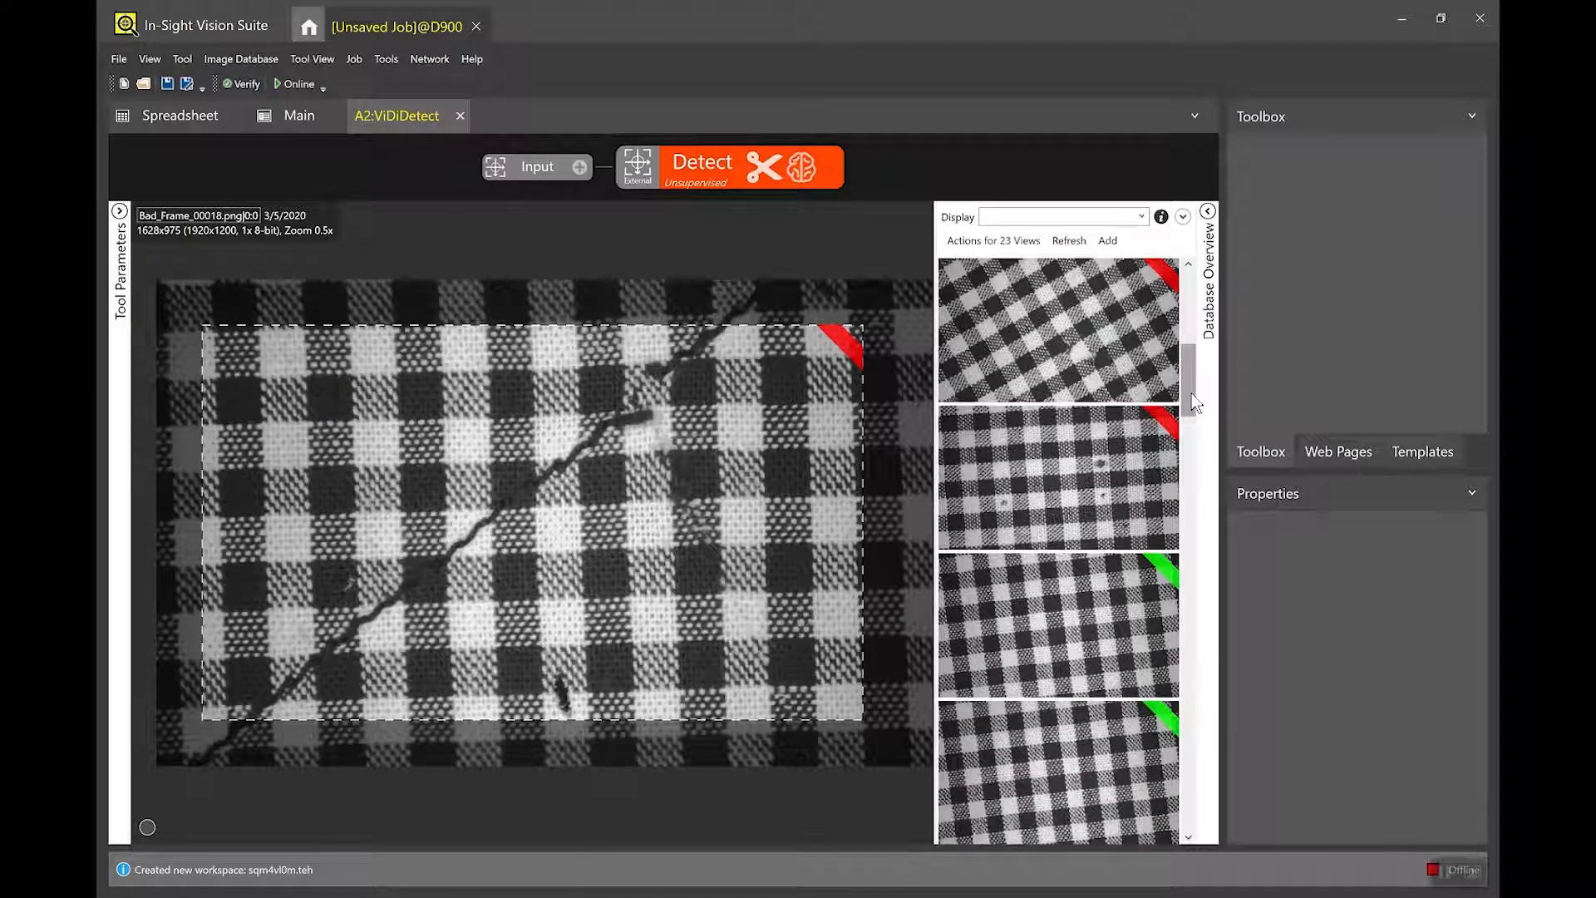
Compare the feature size circle with the small defect in Bad_Frame_00022 and set the Feature Size to 60 pixels.
click(1135, 472)
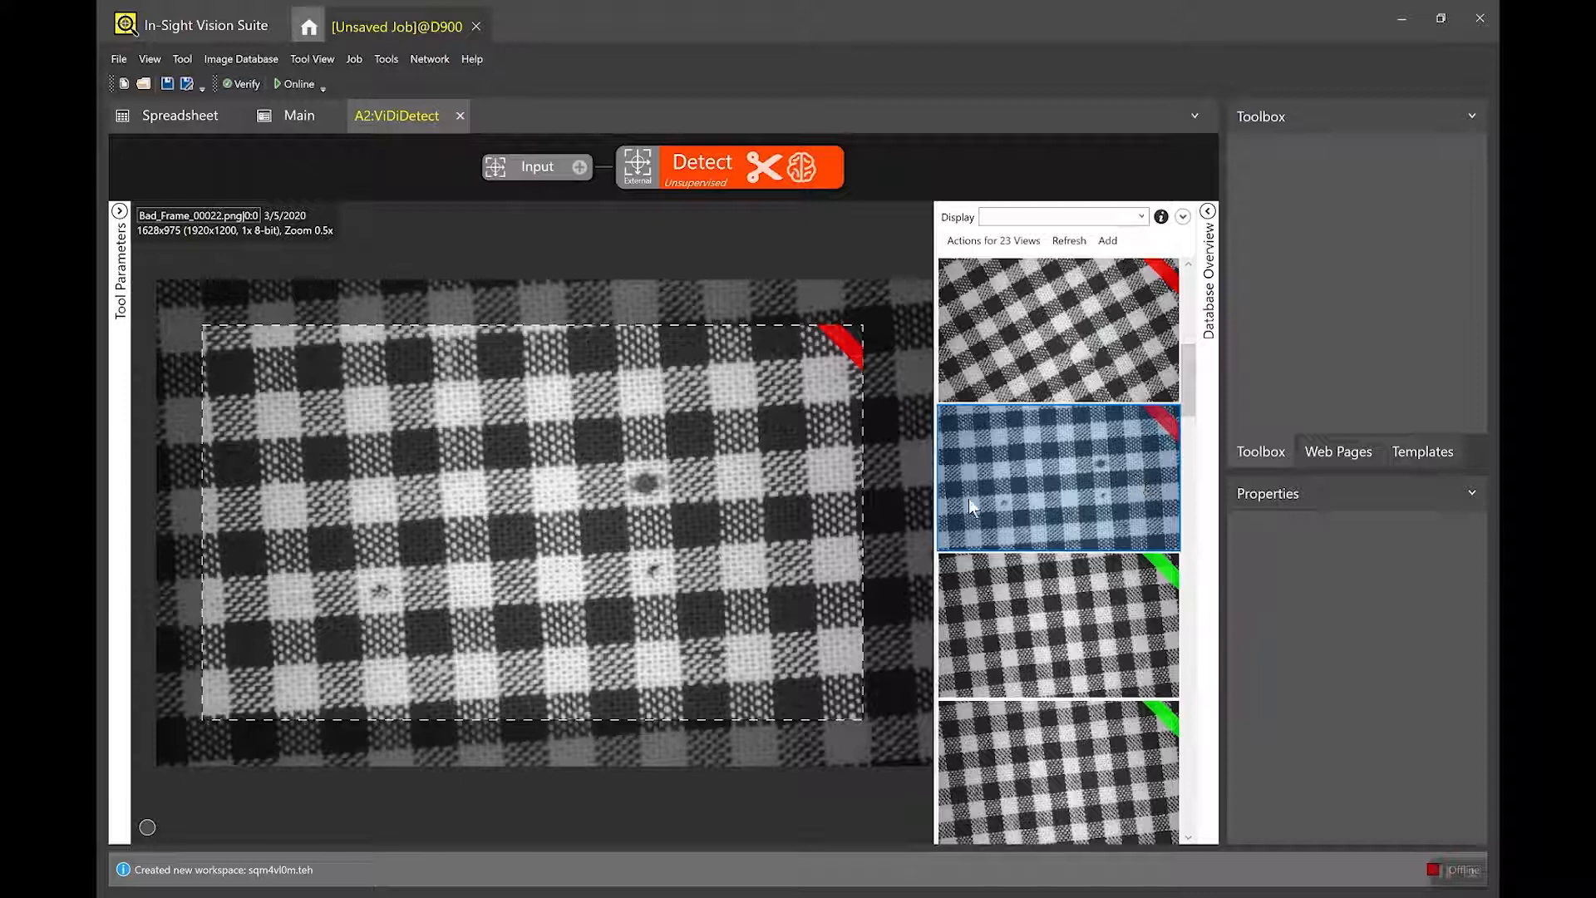
scroll(432, 655, up, 3)
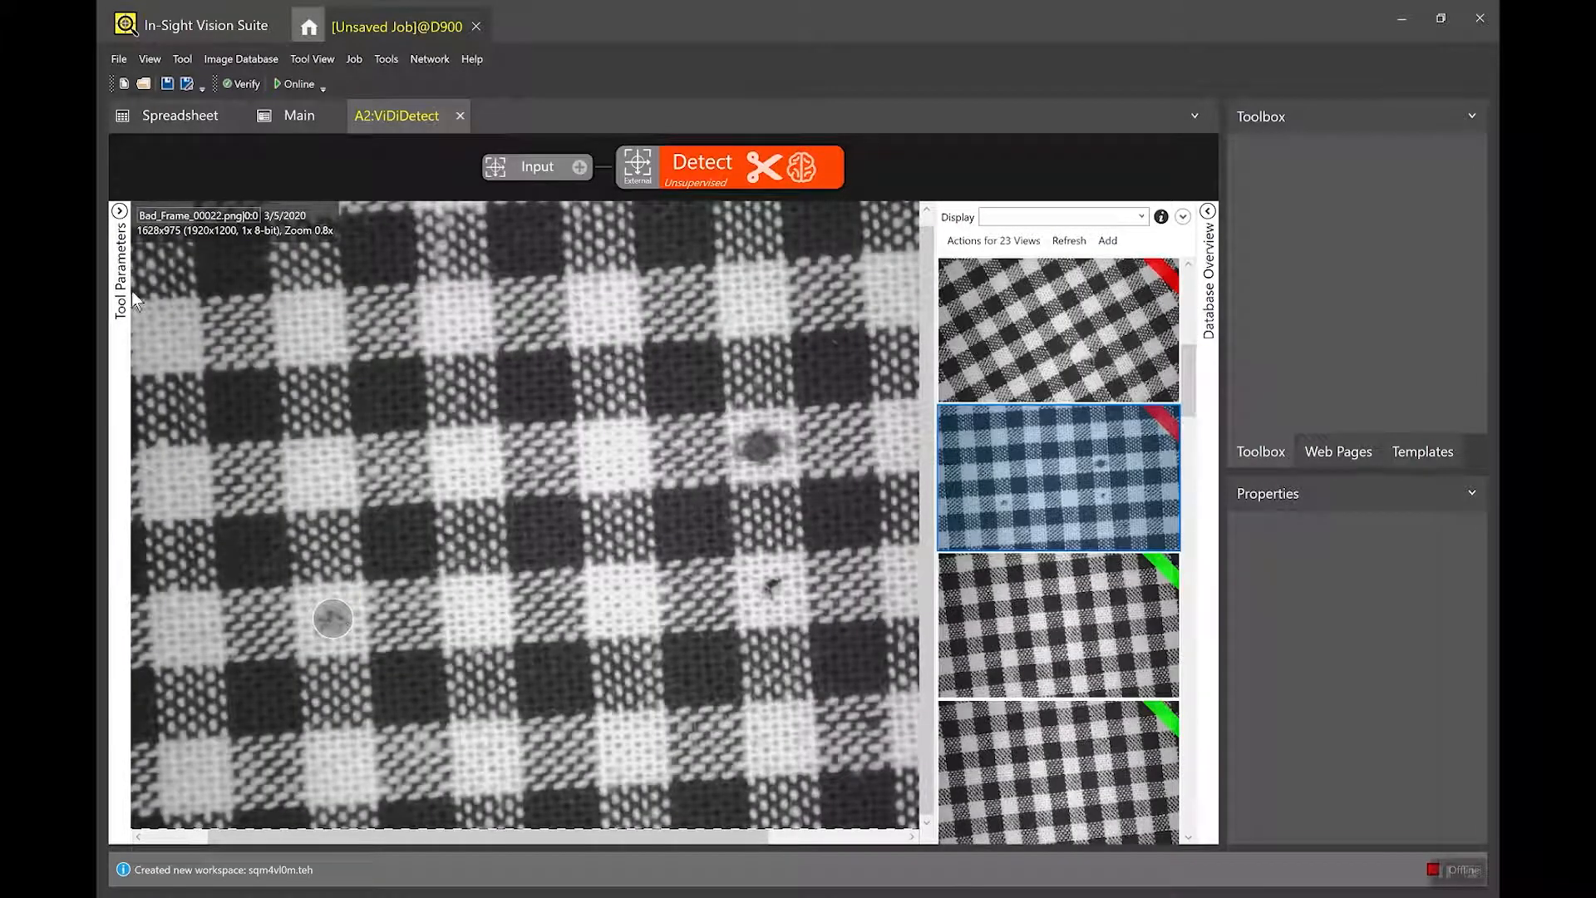
click(122, 268)
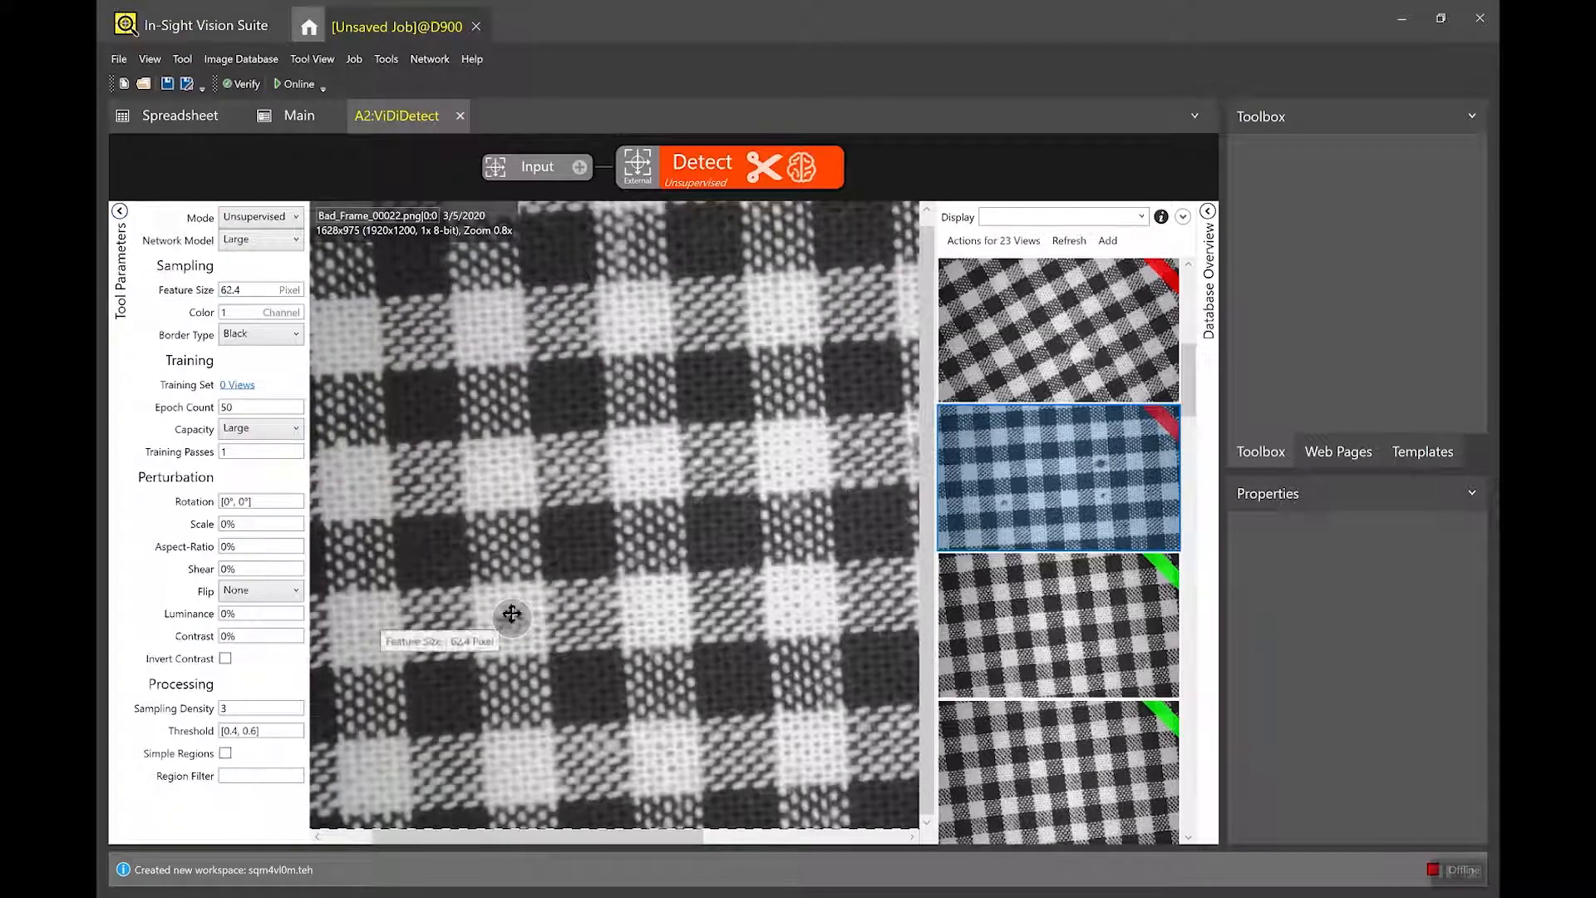
drag(533, 599, 562, 581)
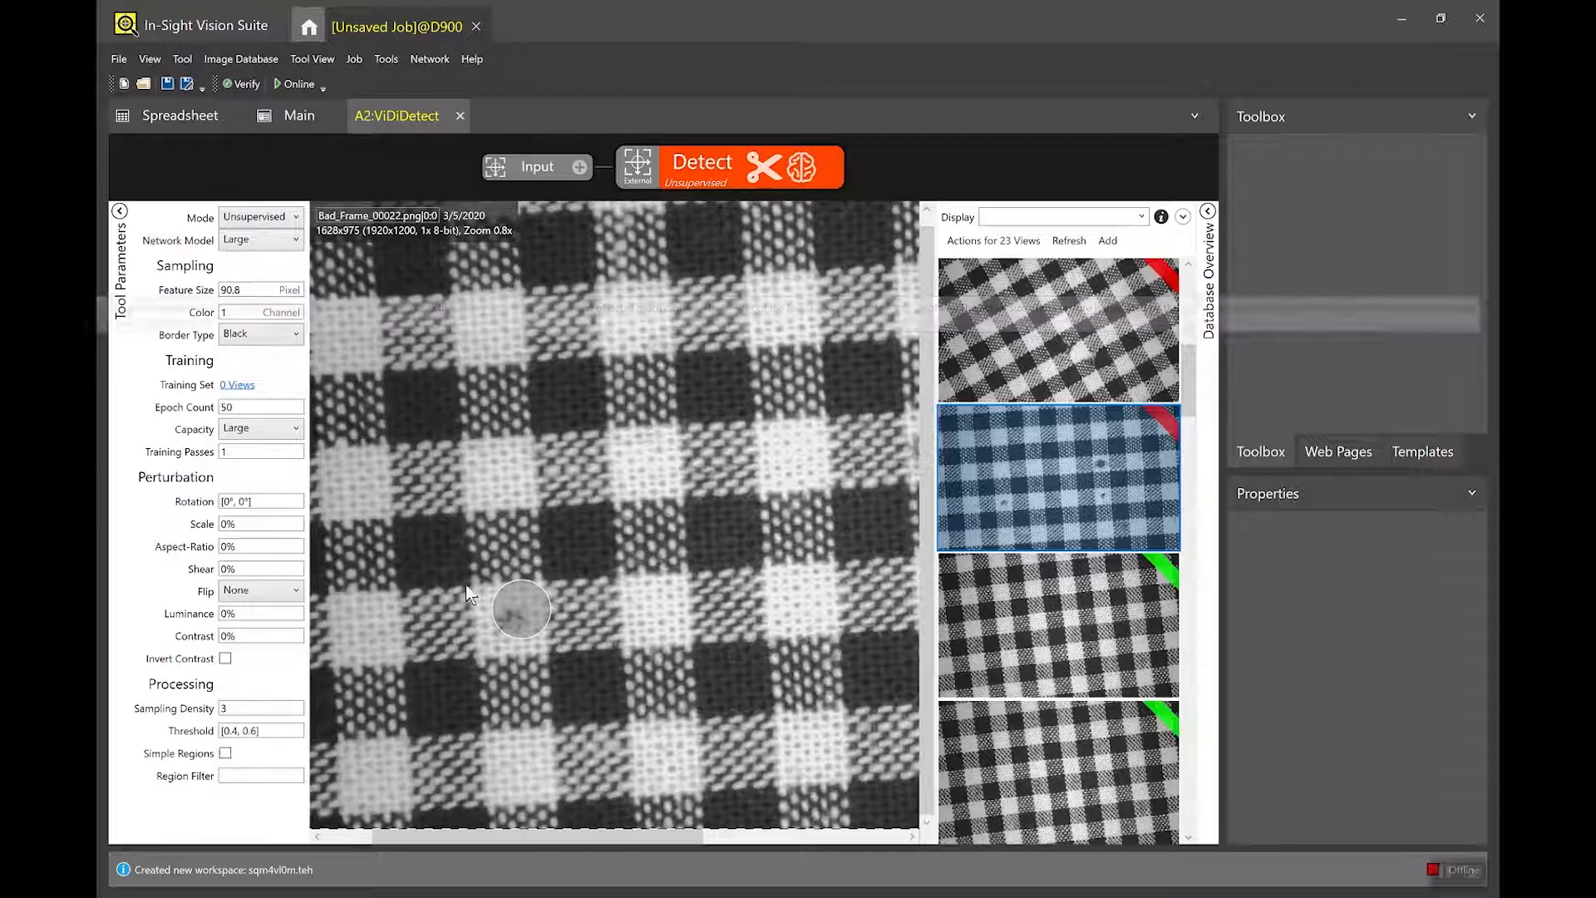
click(222, 290)
text(60)
key(Return)
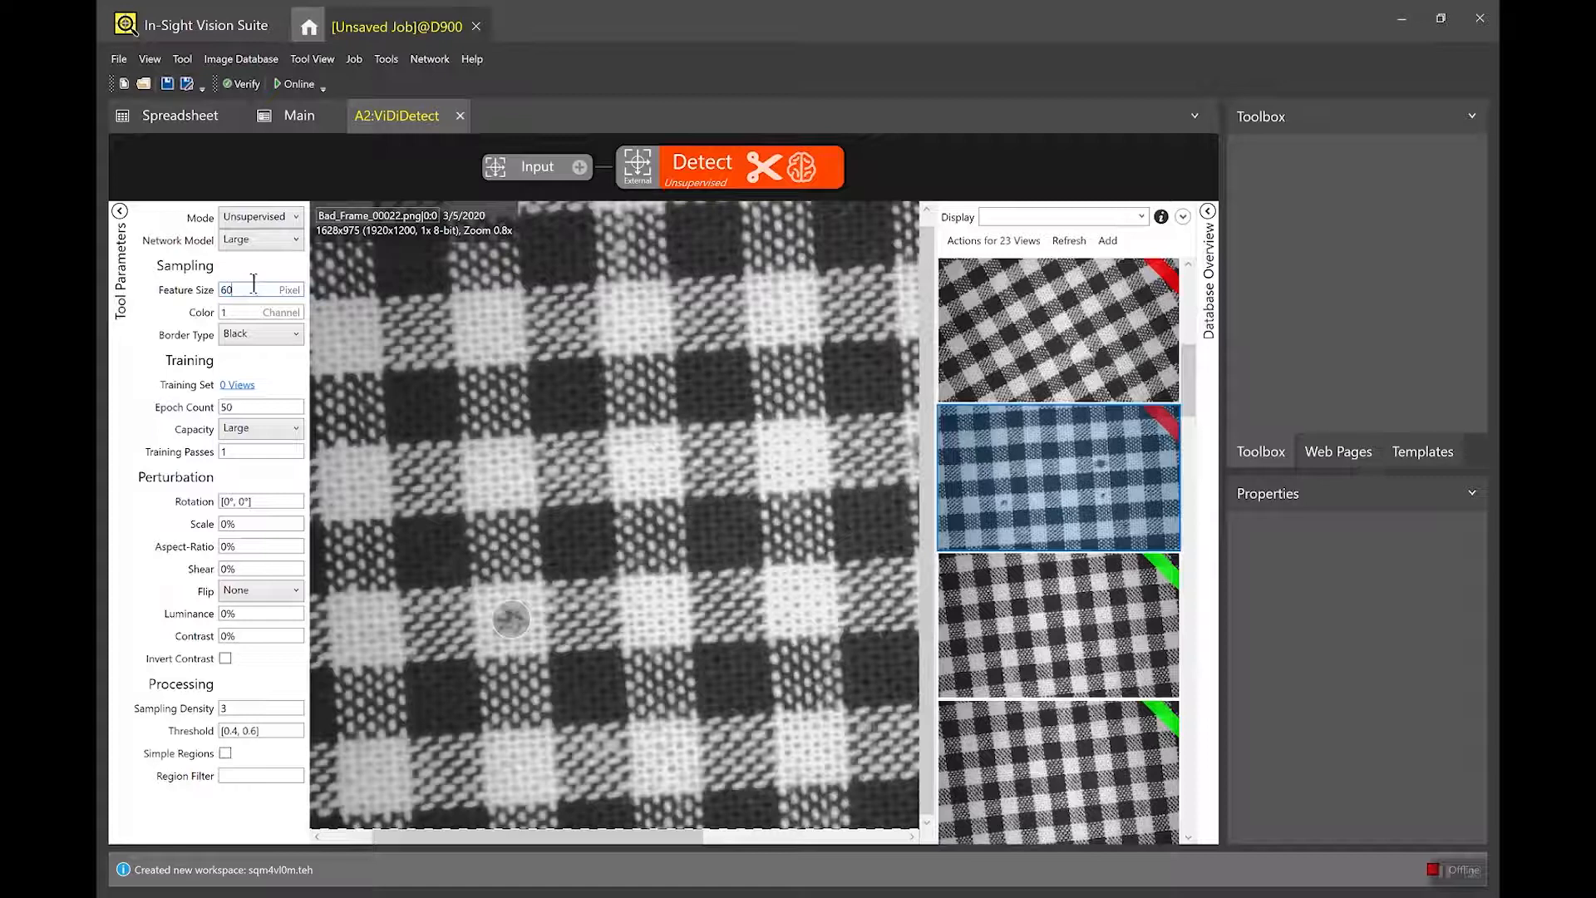
Randomly select 50% of the labelled information from all views as the training set.
click(238, 385)
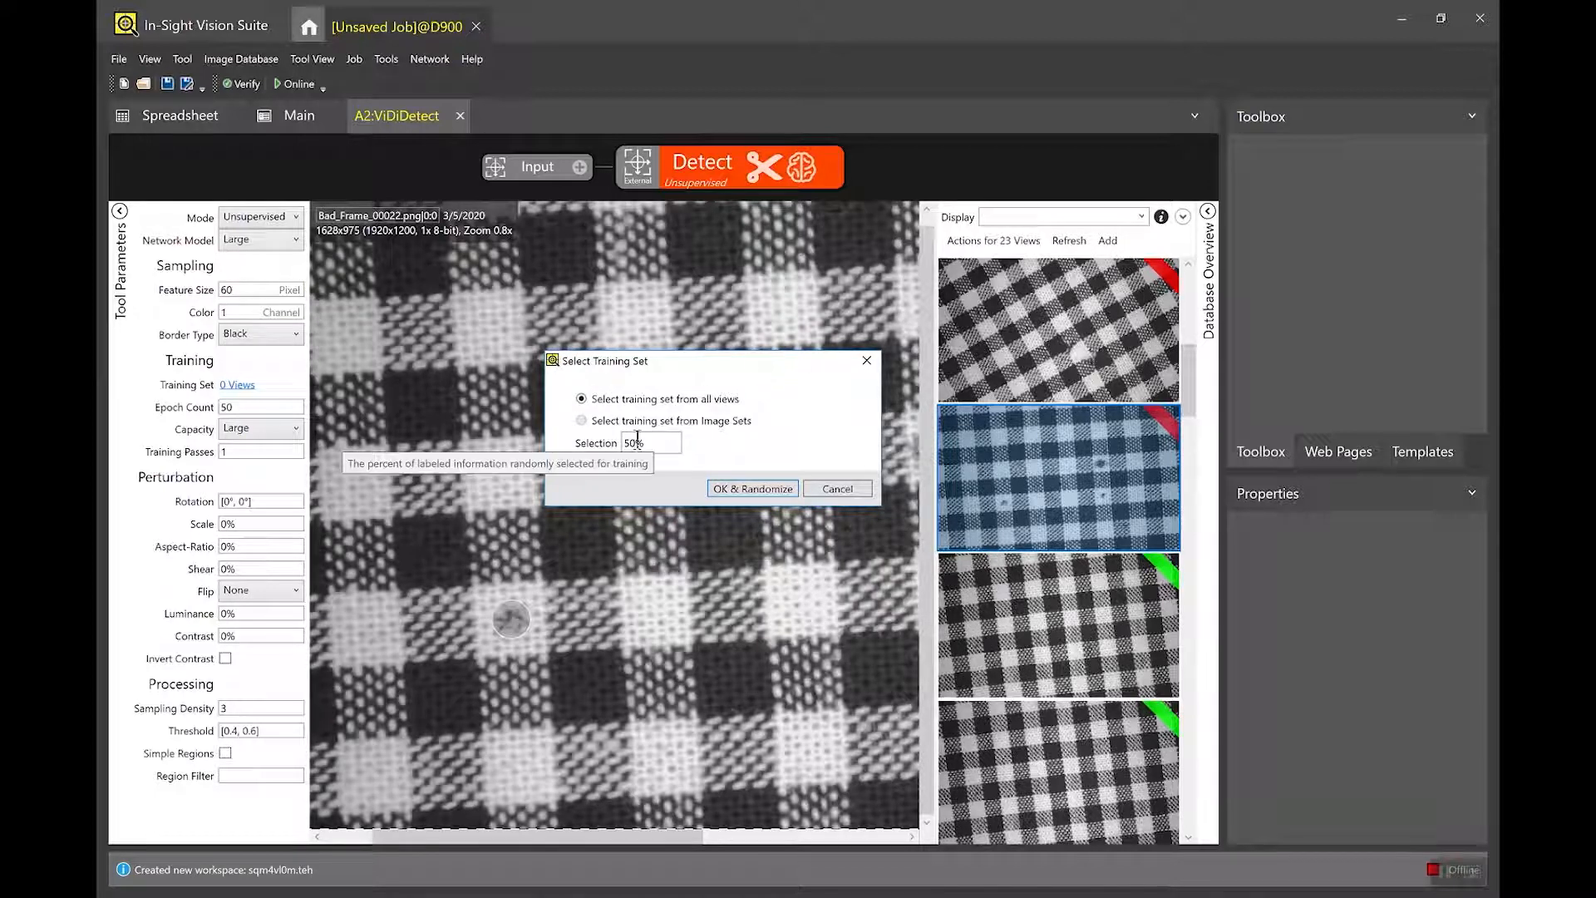
click(755, 489)
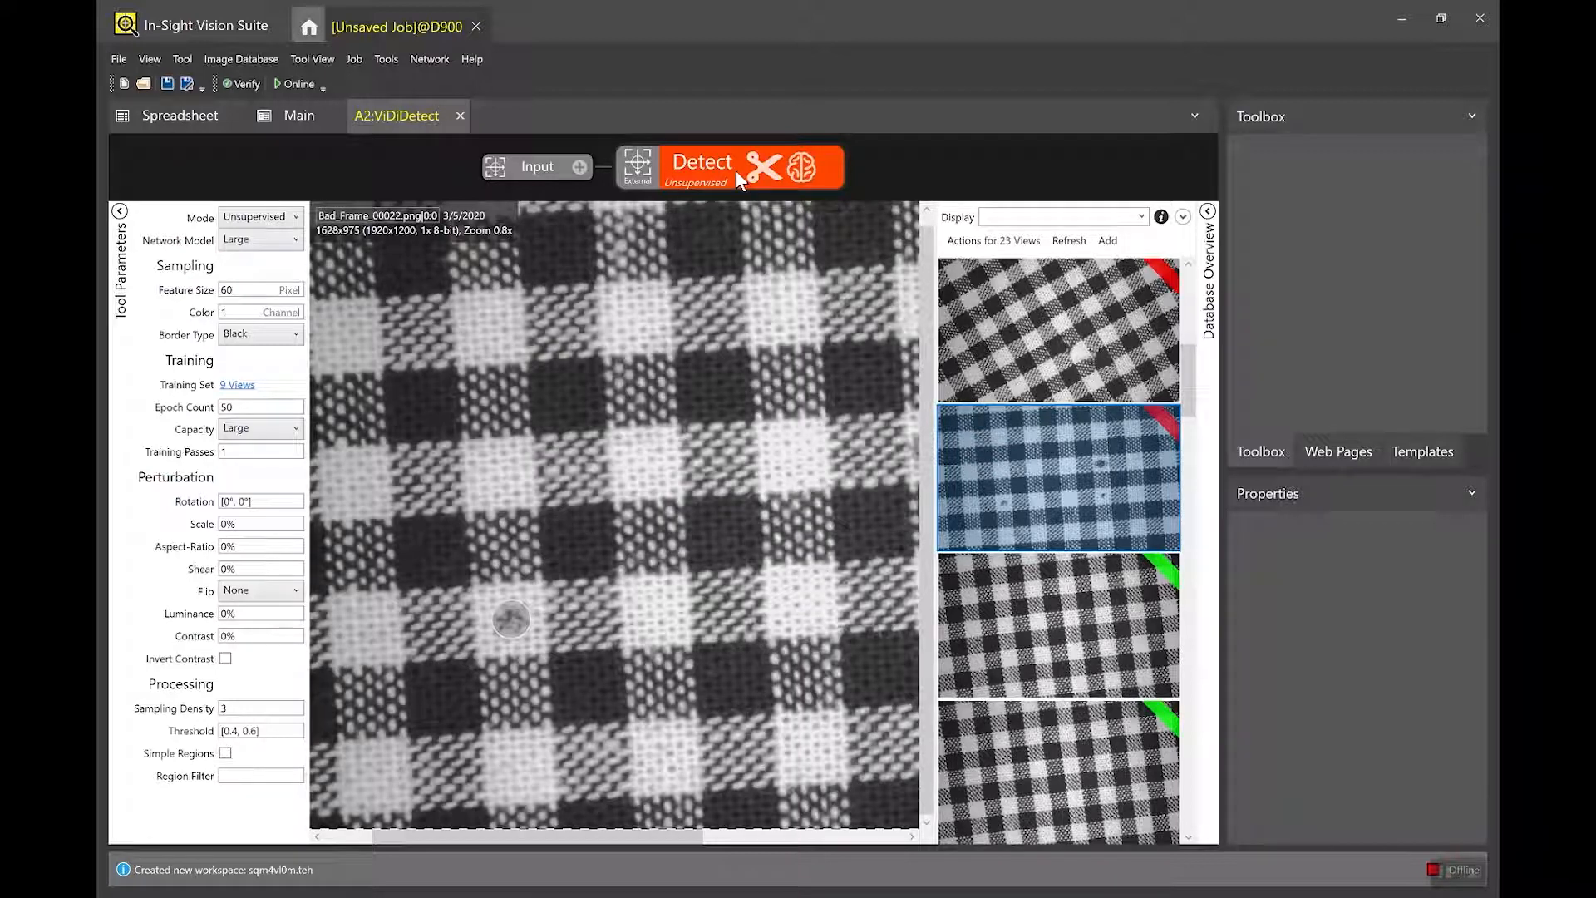
Filter the views by 'Good' to examine the fabric's orientations, and clear the display filter.
text('Good')
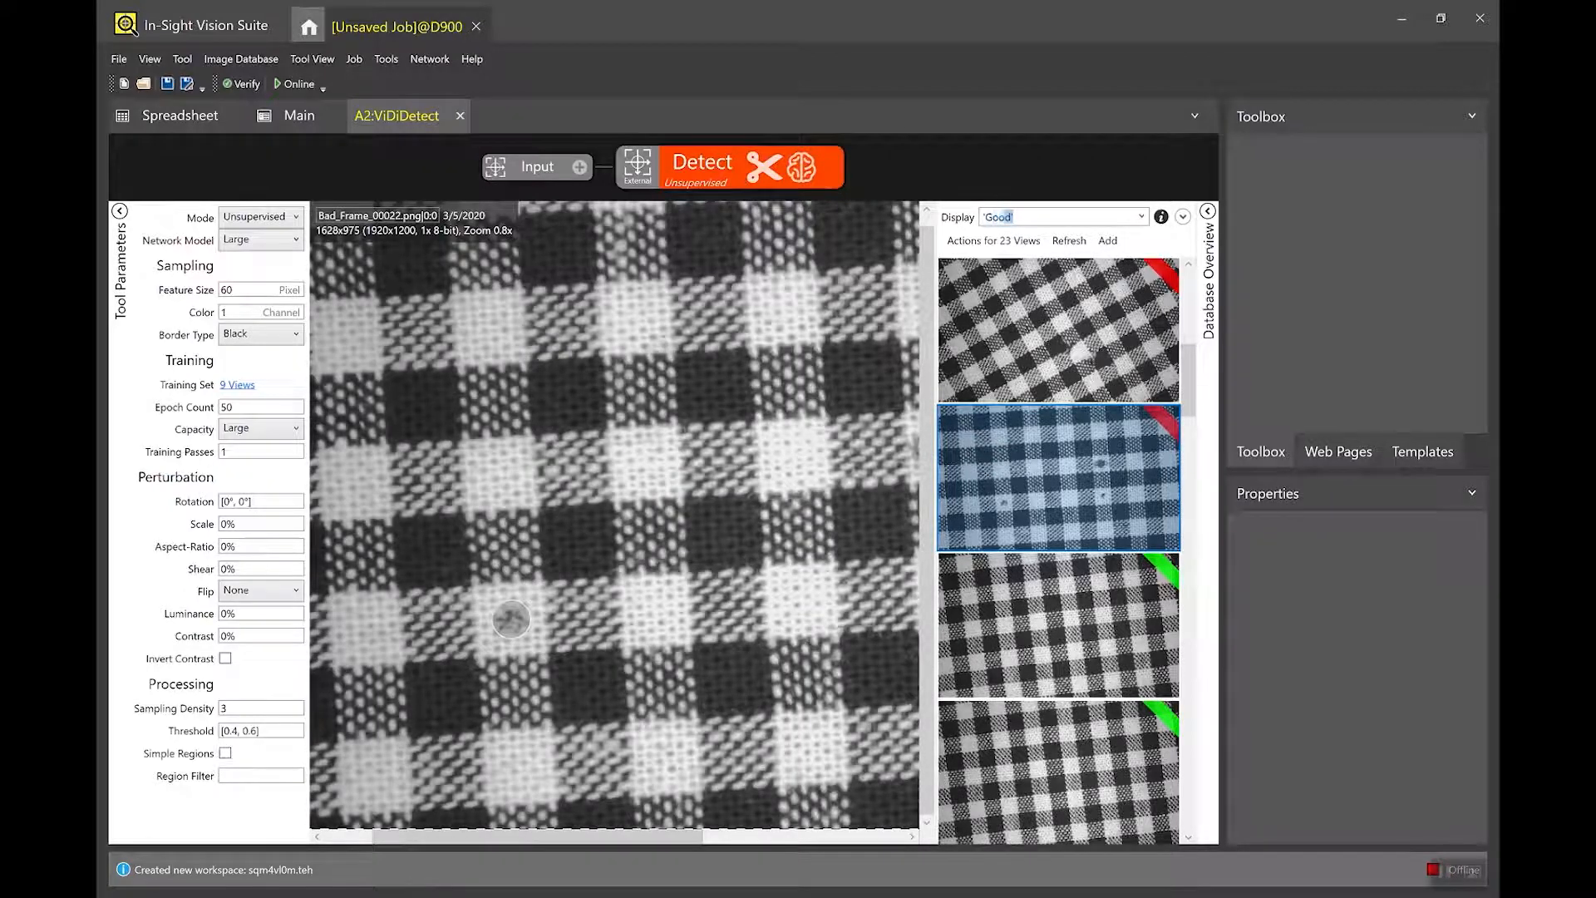
key(Return)
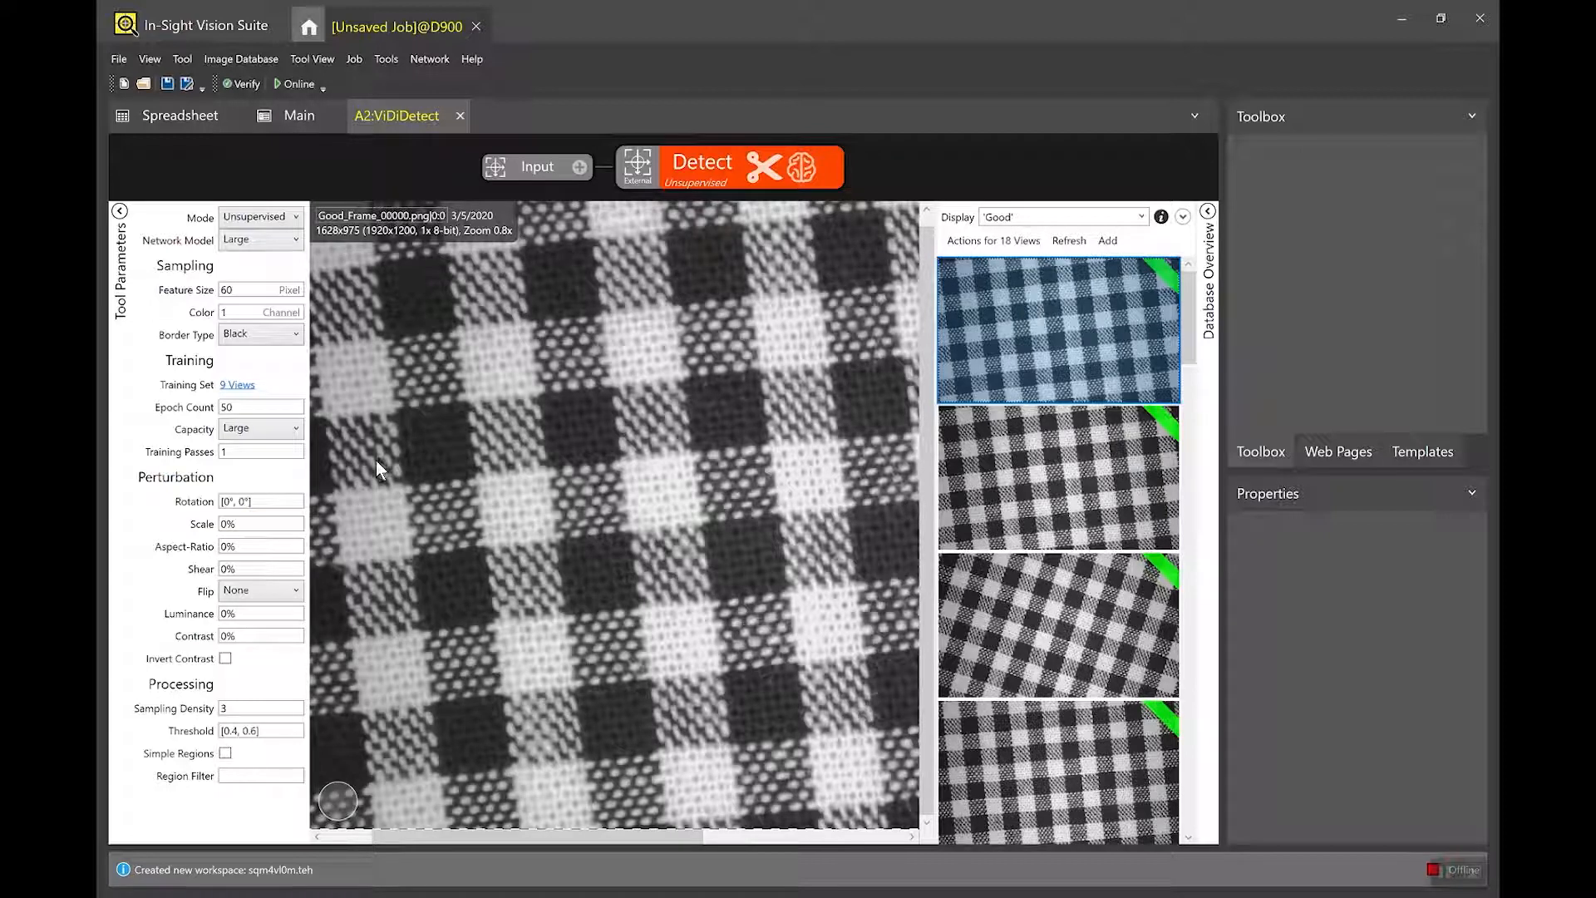
click(1142, 218)
click(1106, 287)
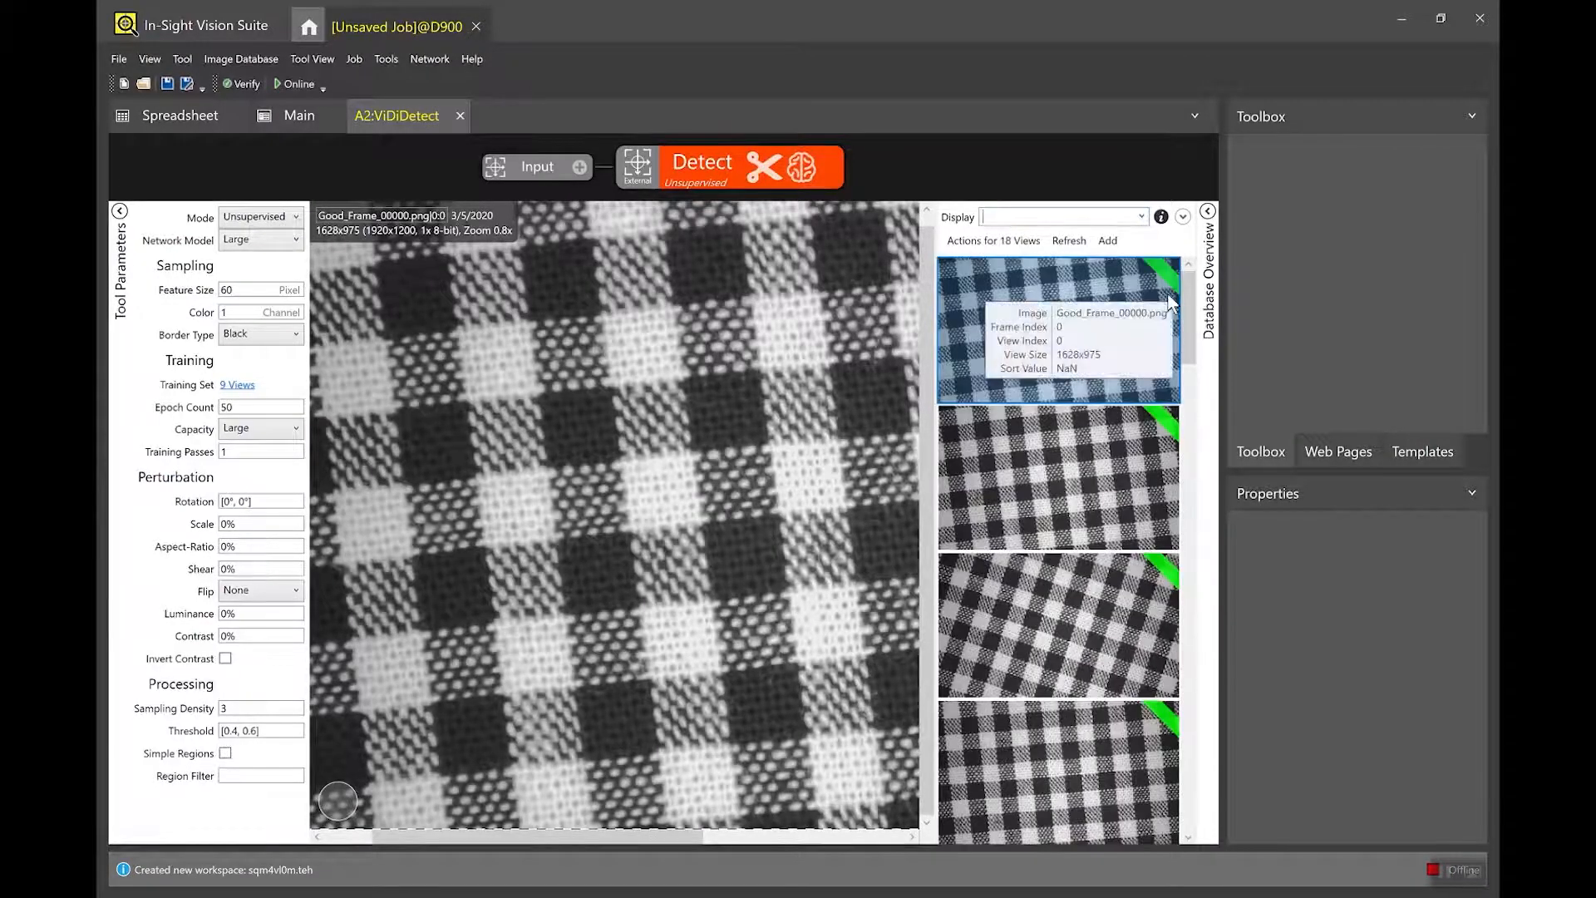
scroll(1072, 499, down, 5)
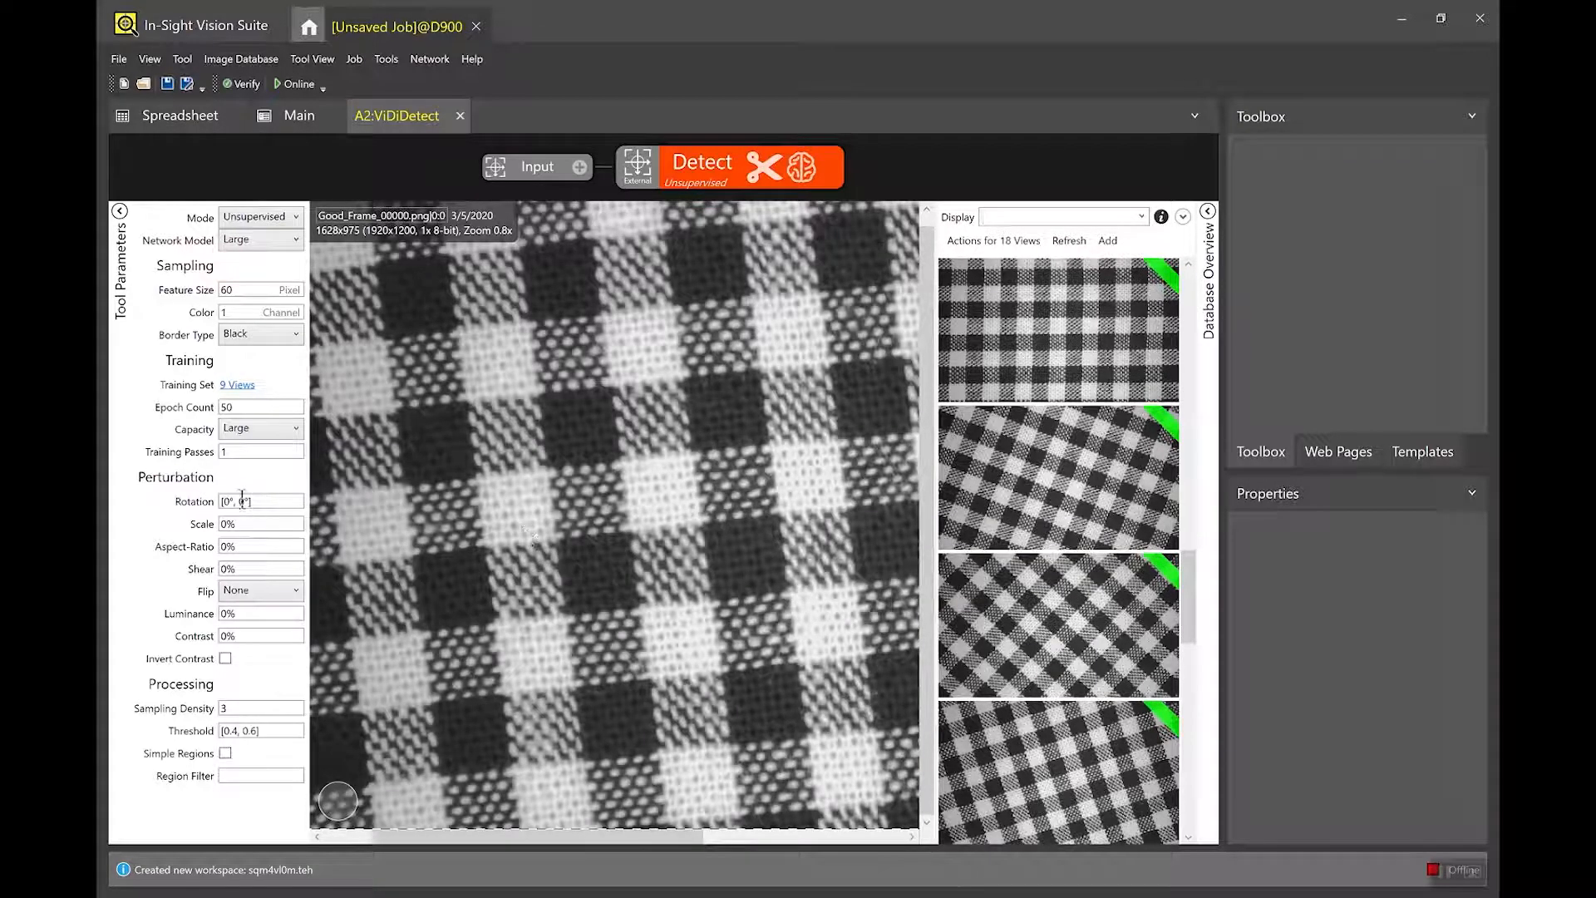
Set the Rotation perturbation range to 0° to 360°.
key(f)
key(BackSpace)
text(360)
click(256, 523)
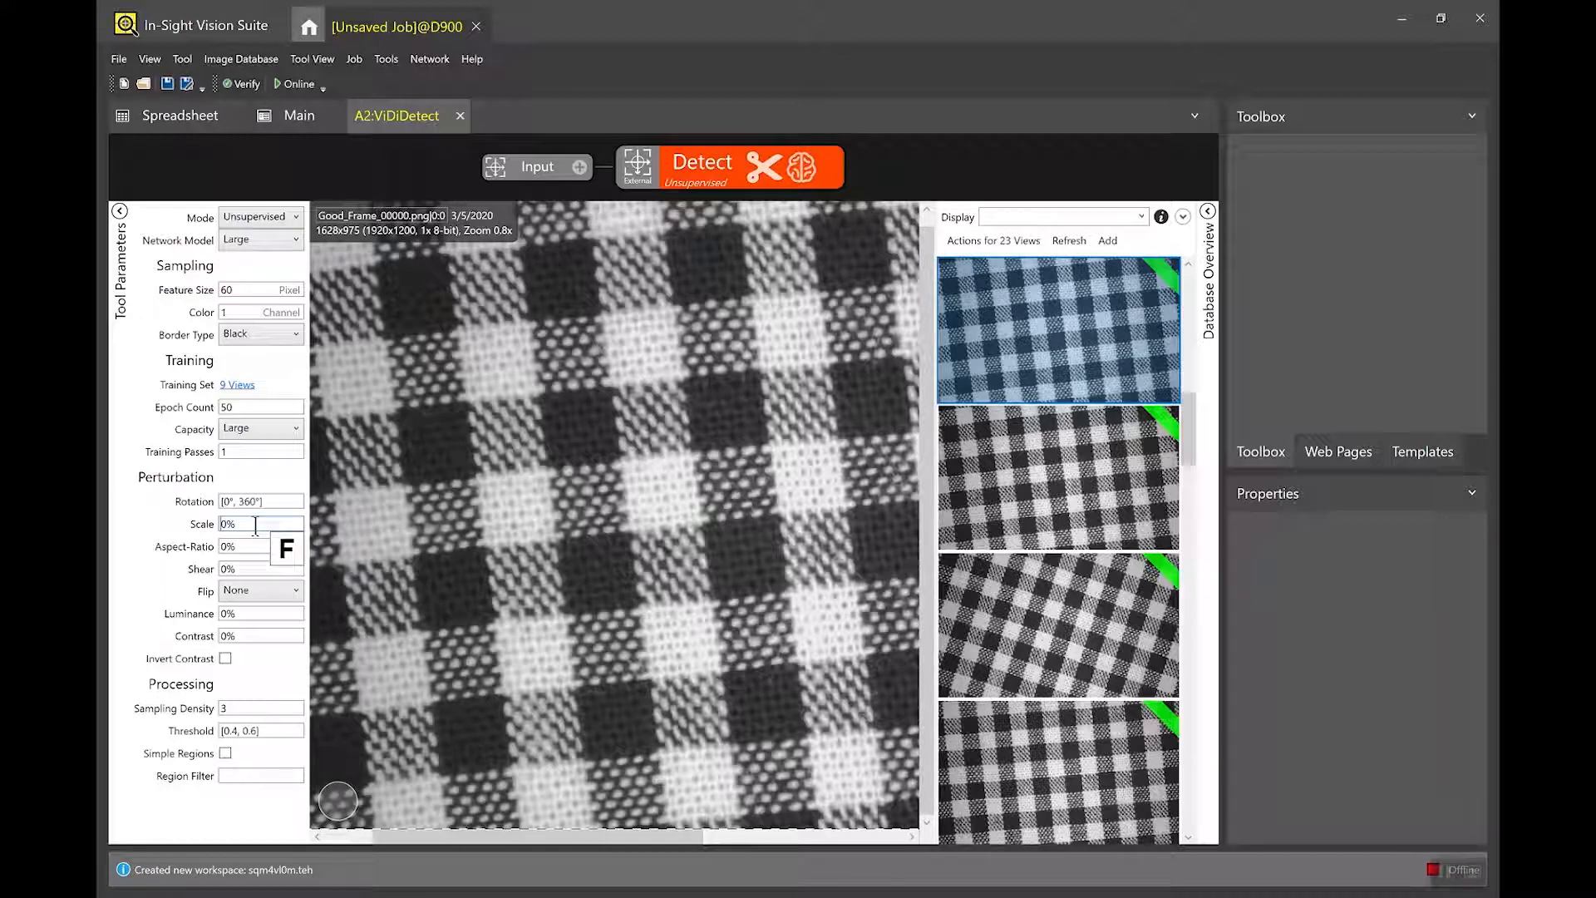
Train the unsupervised Detect tool and open the Database Overview to check the score distribution and confusion matrix.
scroll(605, 580, down, 1)
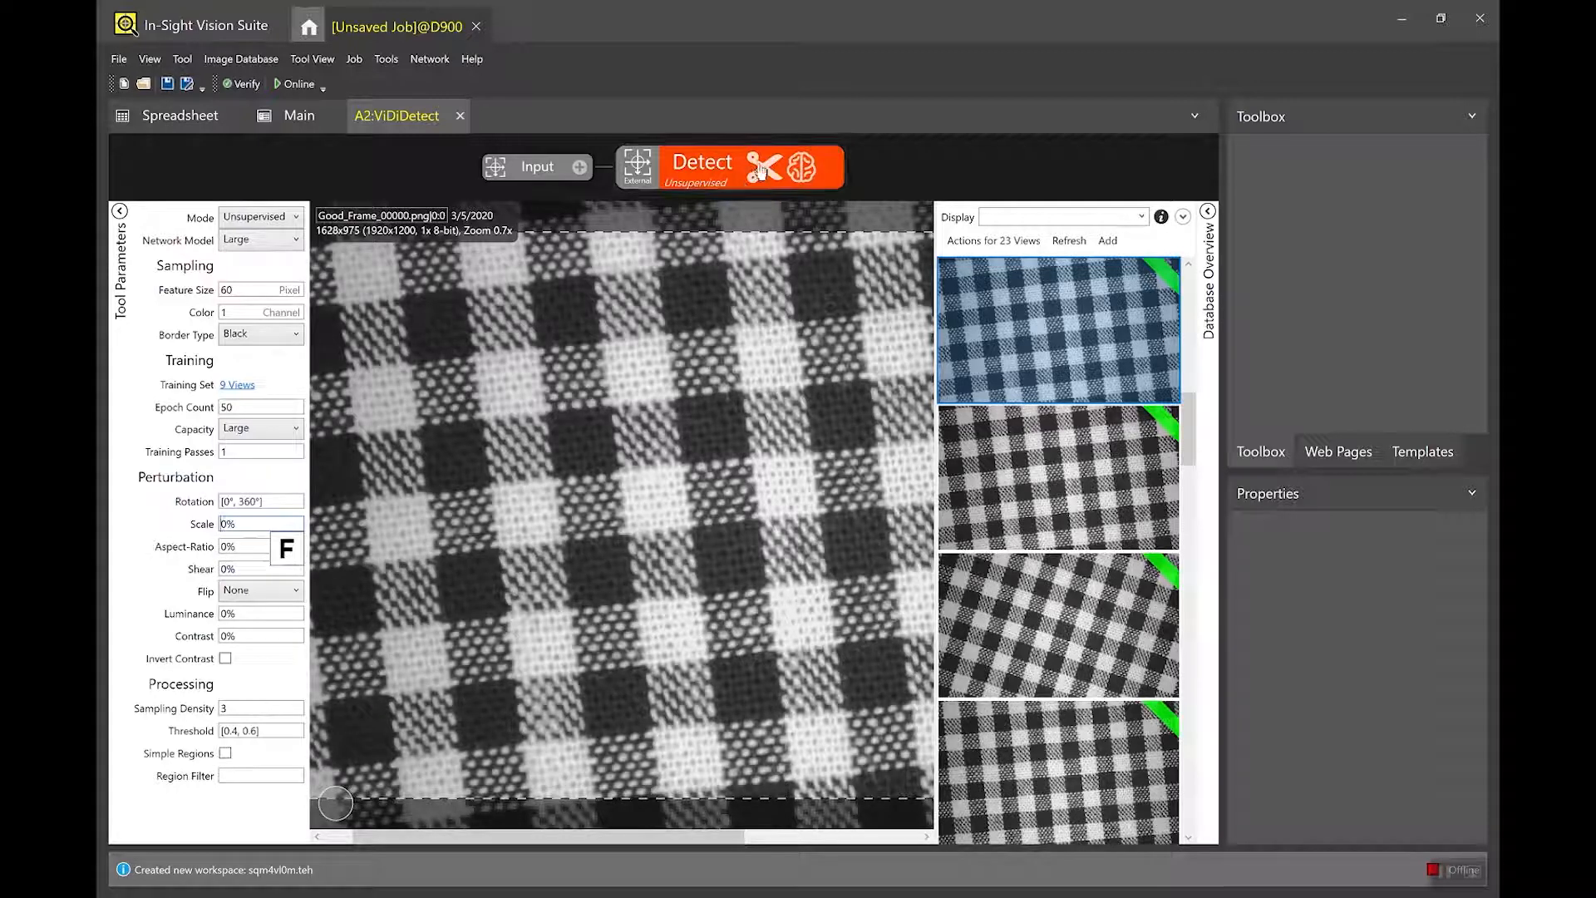
click(805, 175)
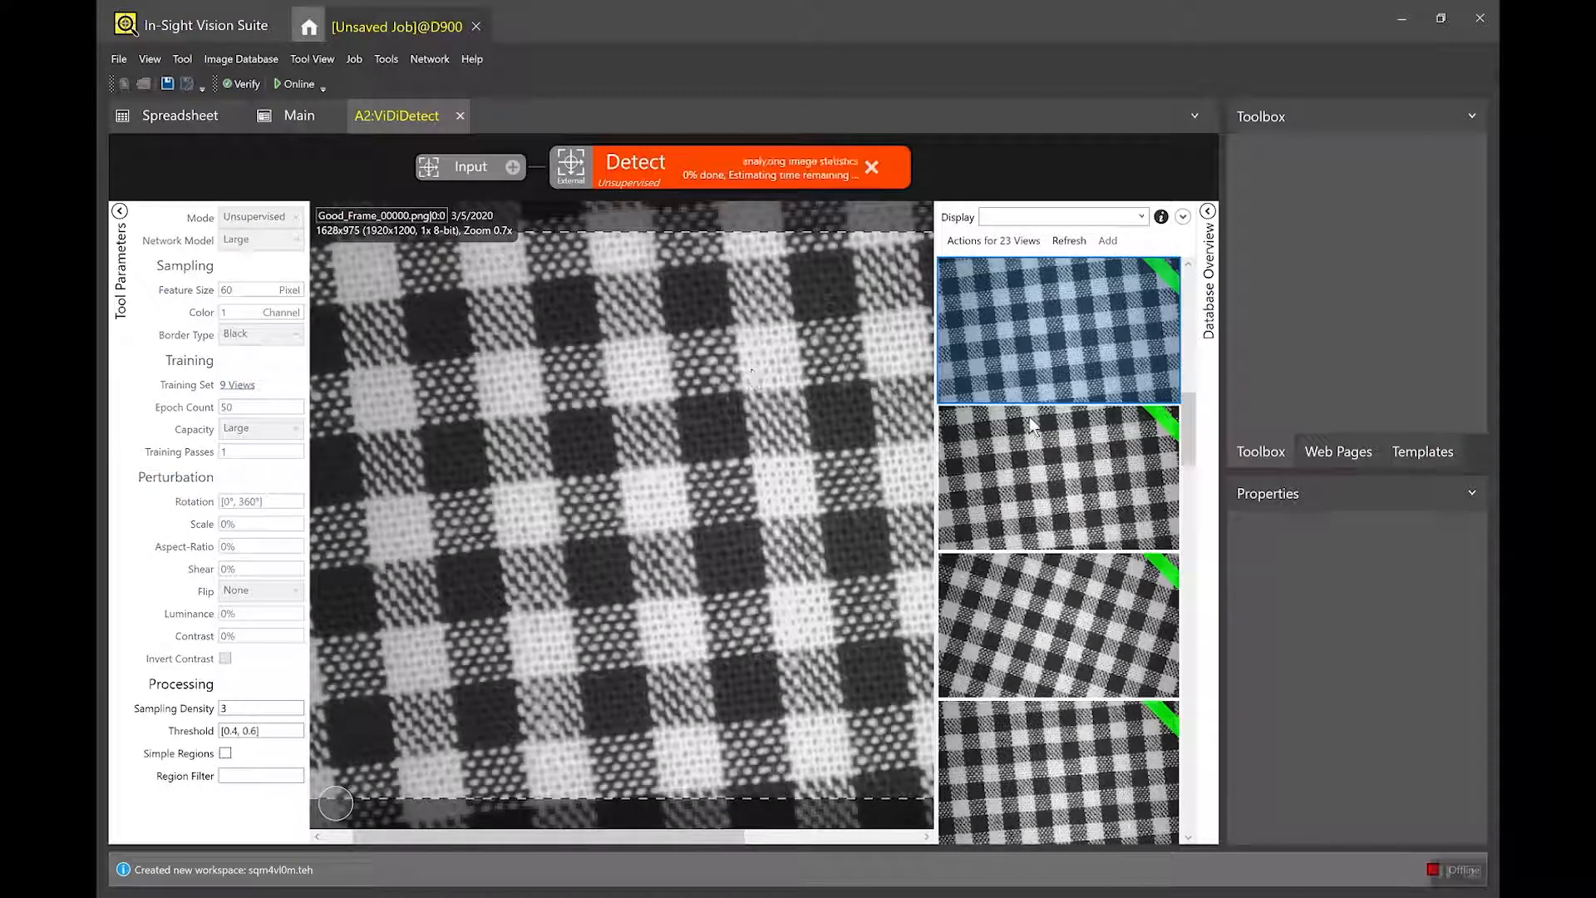
mouse_move(1031, 426)
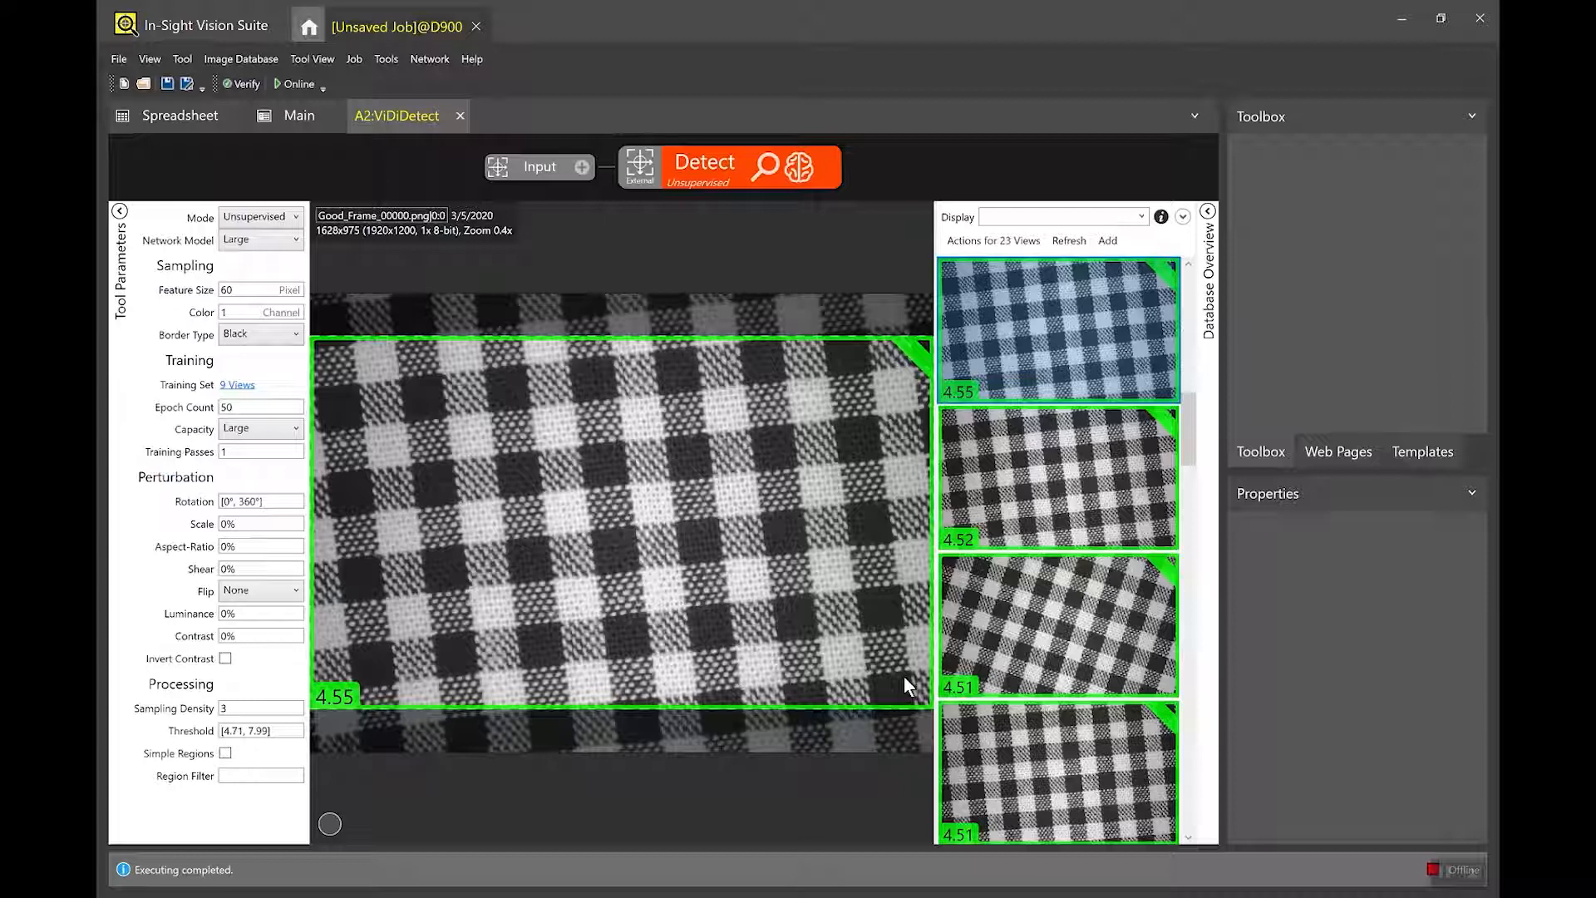
click(345, 717)
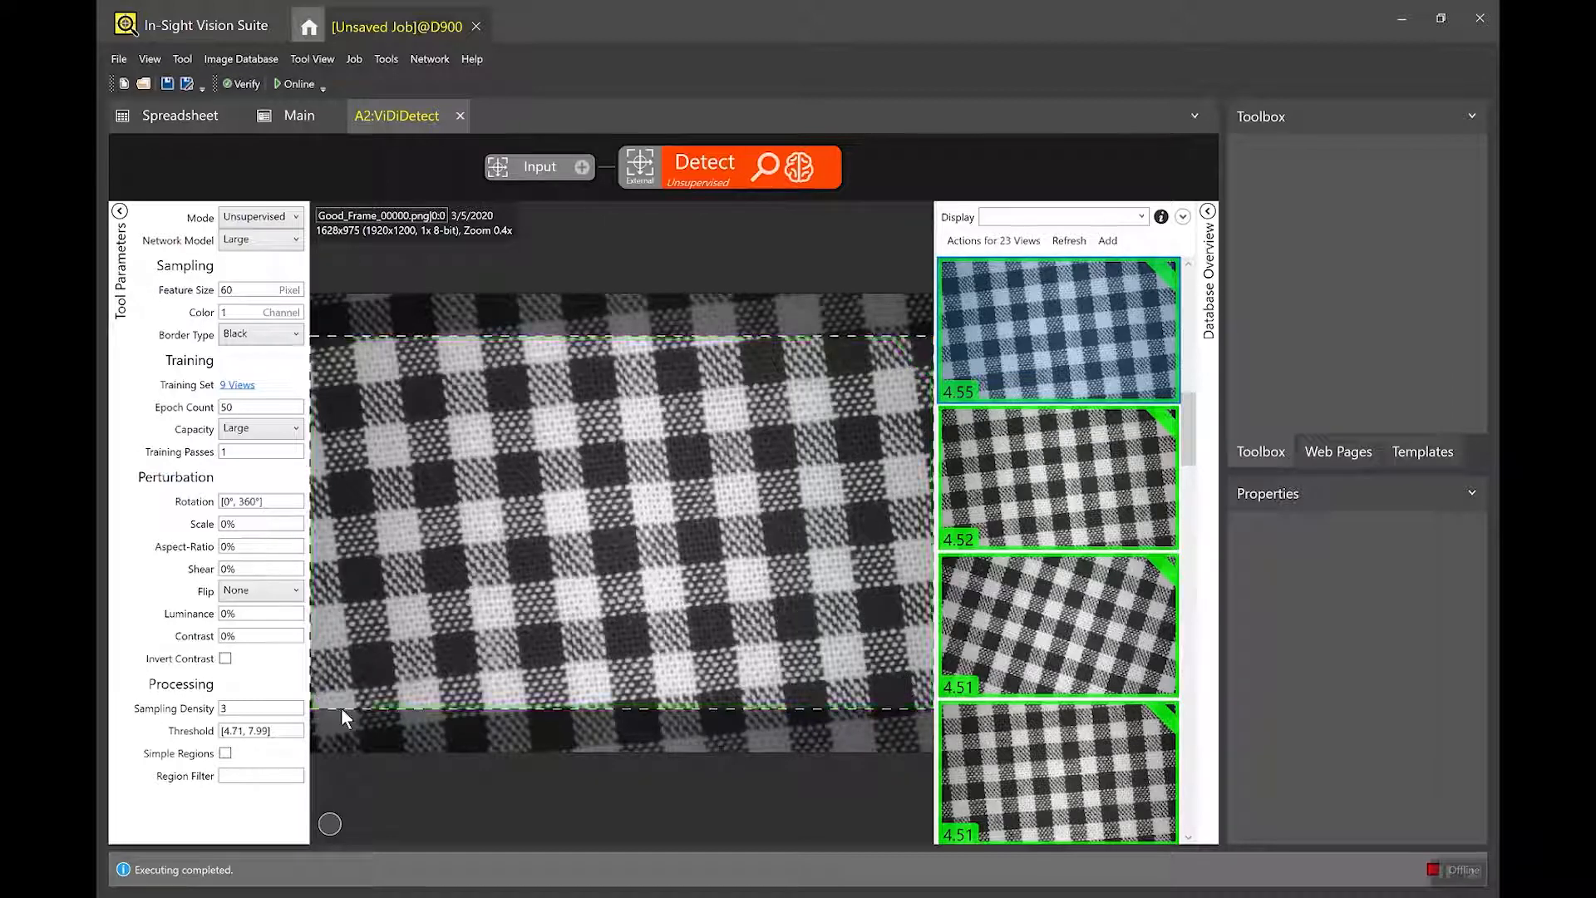
click(1210, 278)
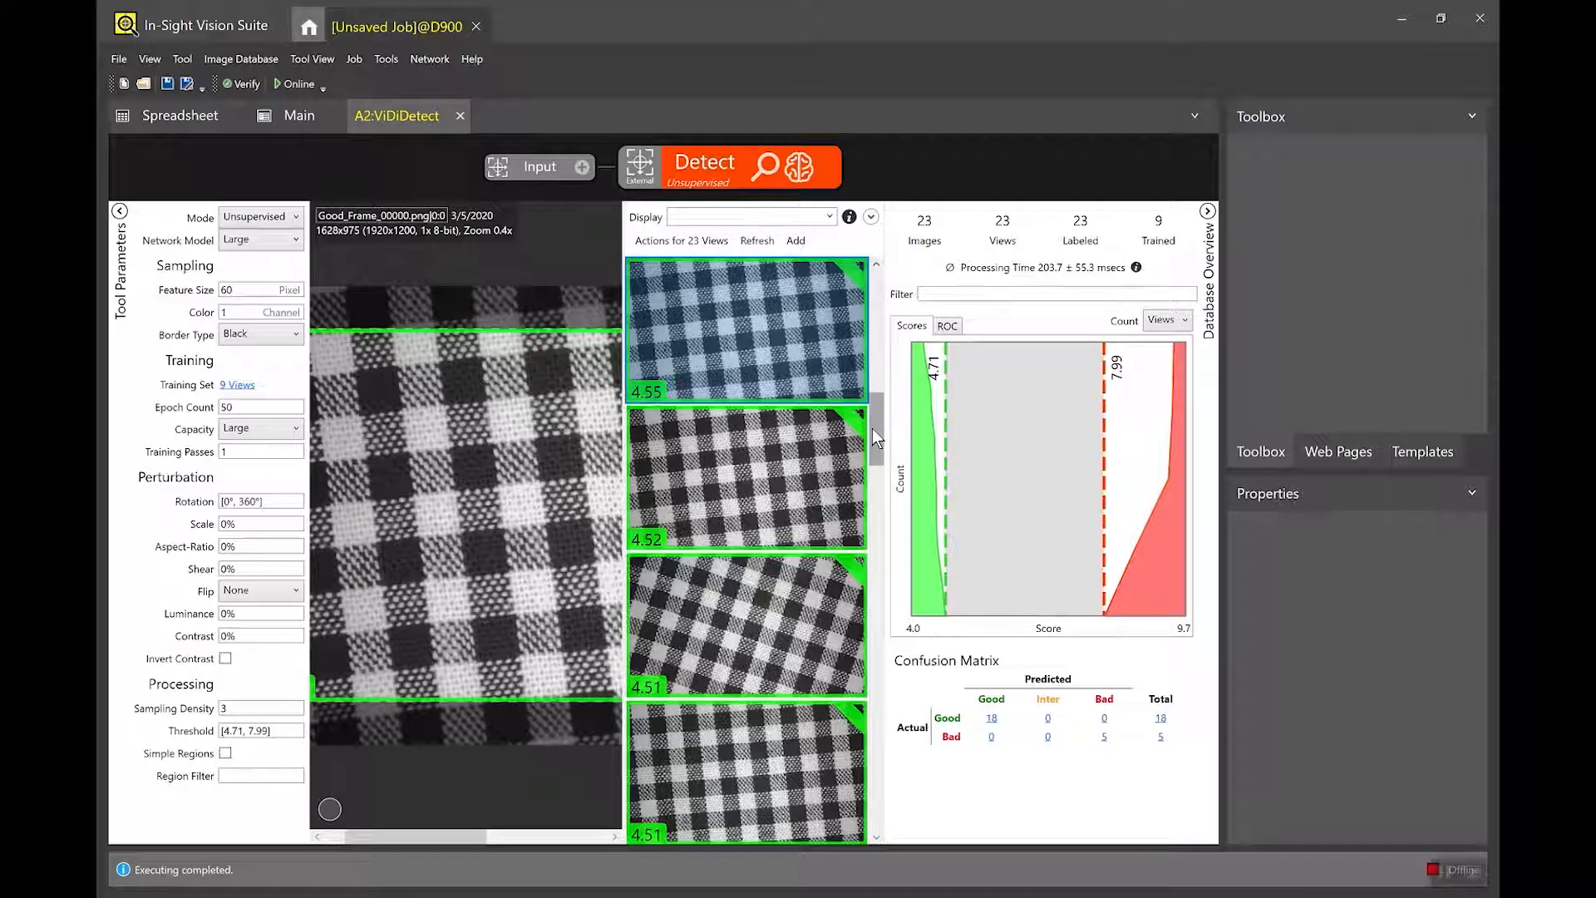
Look through the good views in the database to examine their scores and markings.
scroll(735, 582, down, 1)
scroll(735, 582, down, 3)
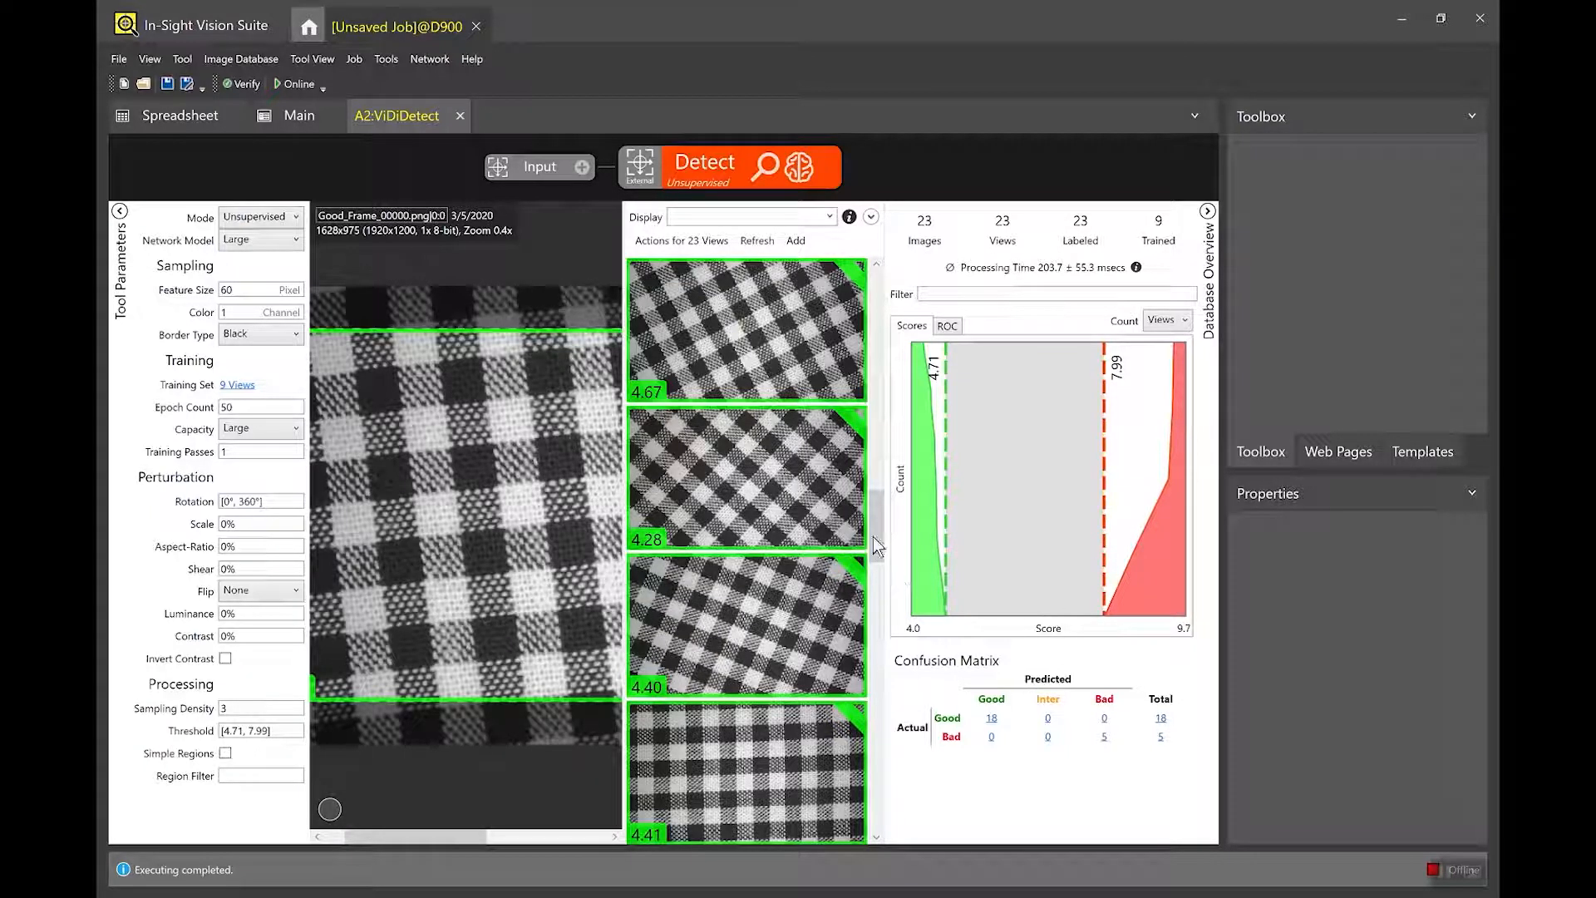
scroll(832, 599, down, 5)
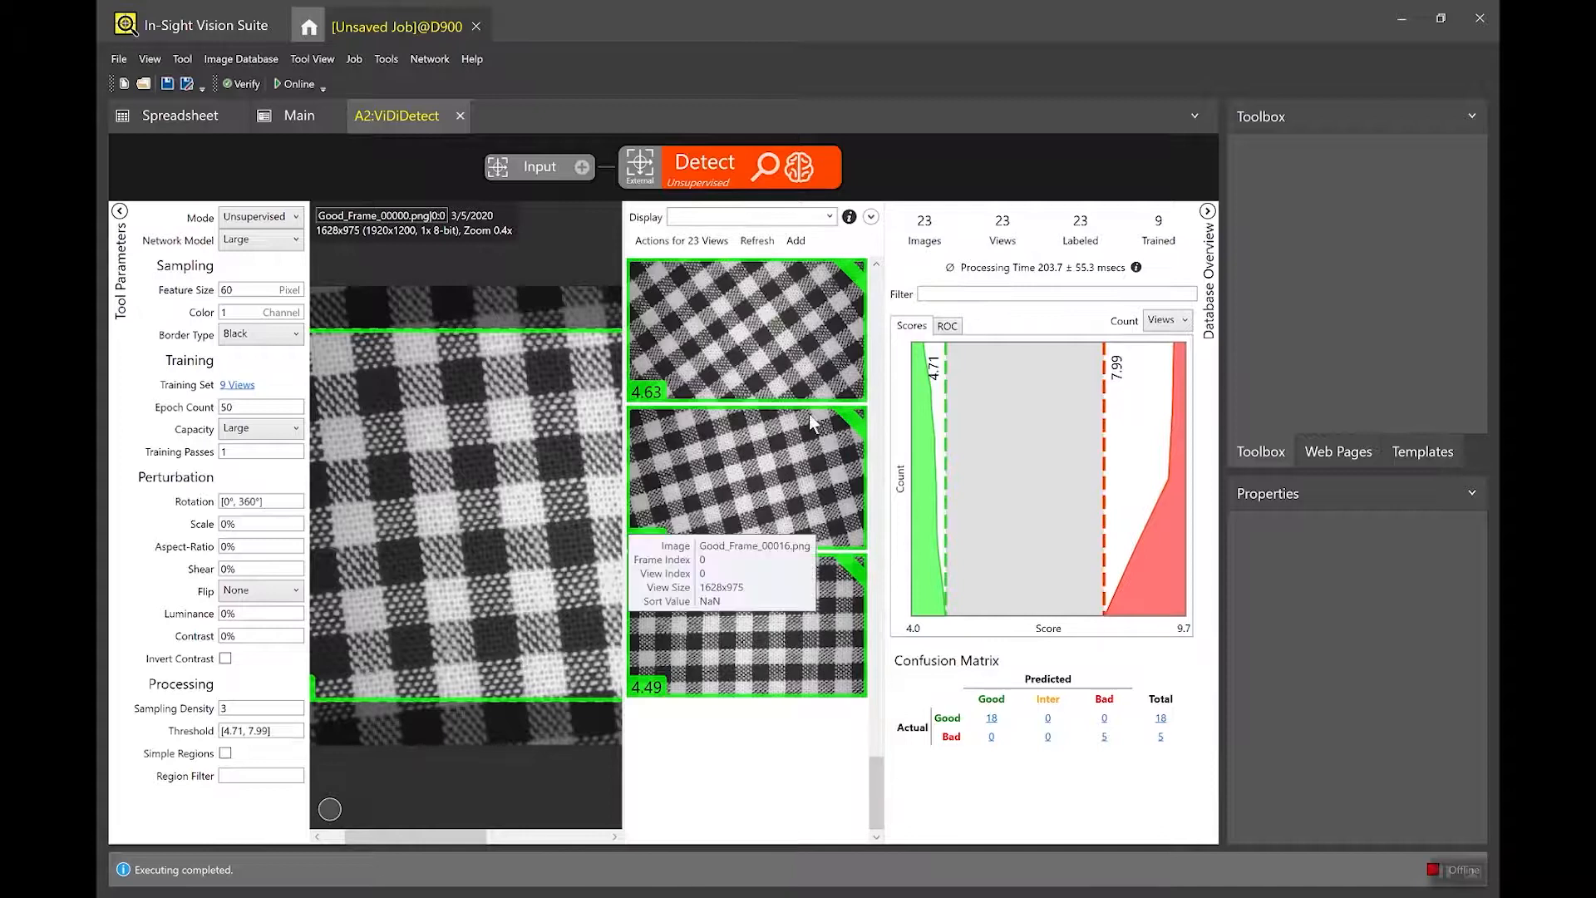
click(748, 217)
click(695, 273)
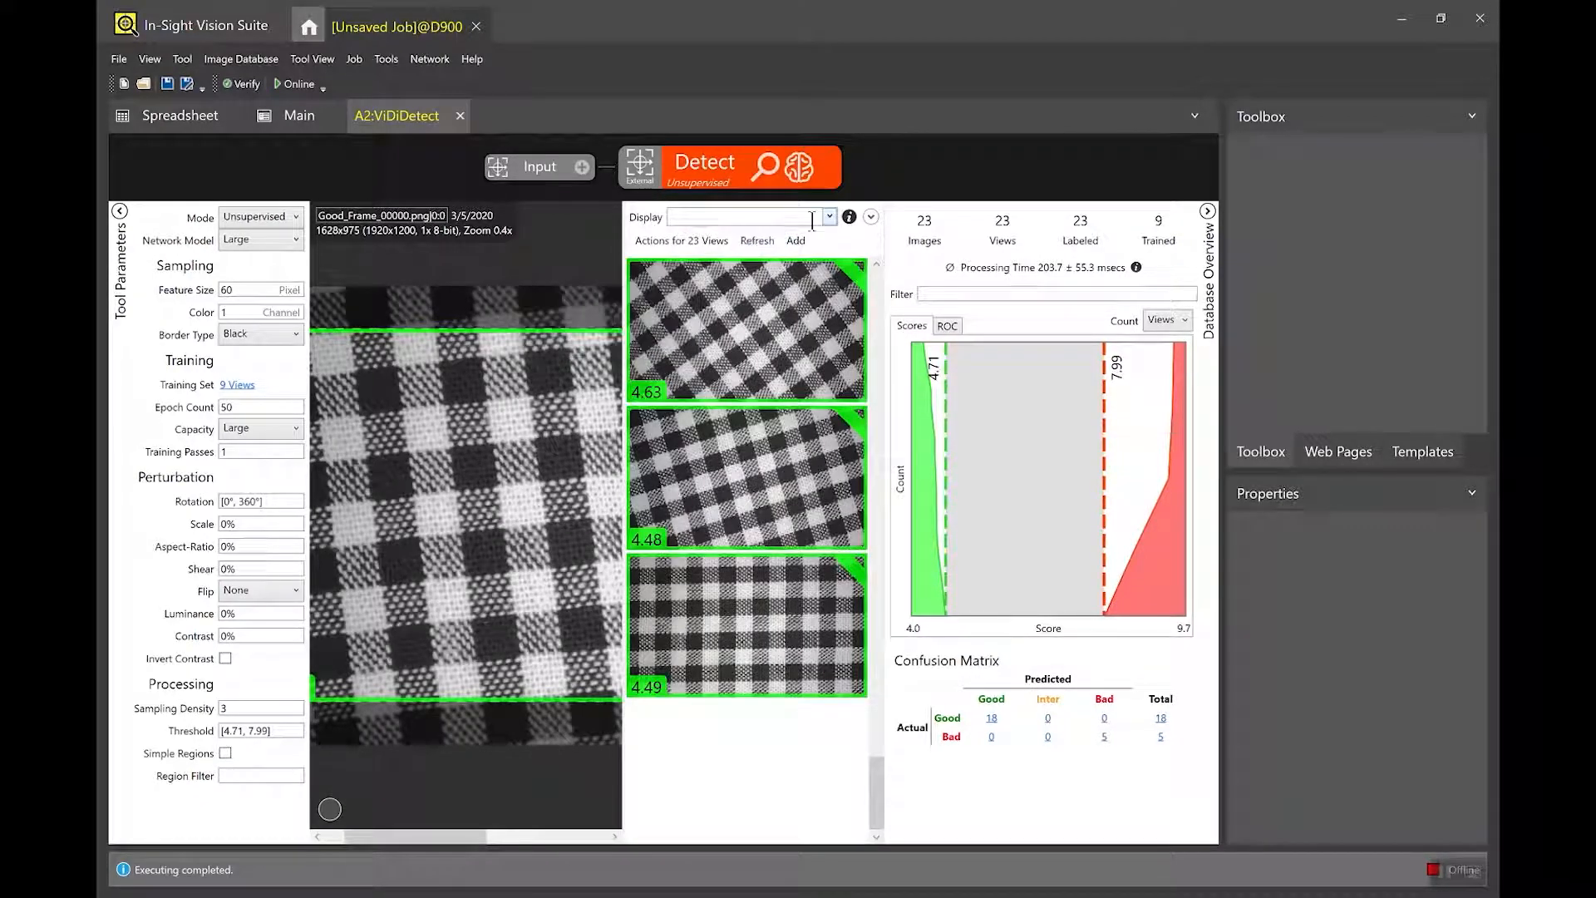
Open the bad views Bad_Frame_00022, Bad_Frame_00020 and Bad_Frame_00019 to examine the marked defect regions.
drag(882, 779, 858, 415)
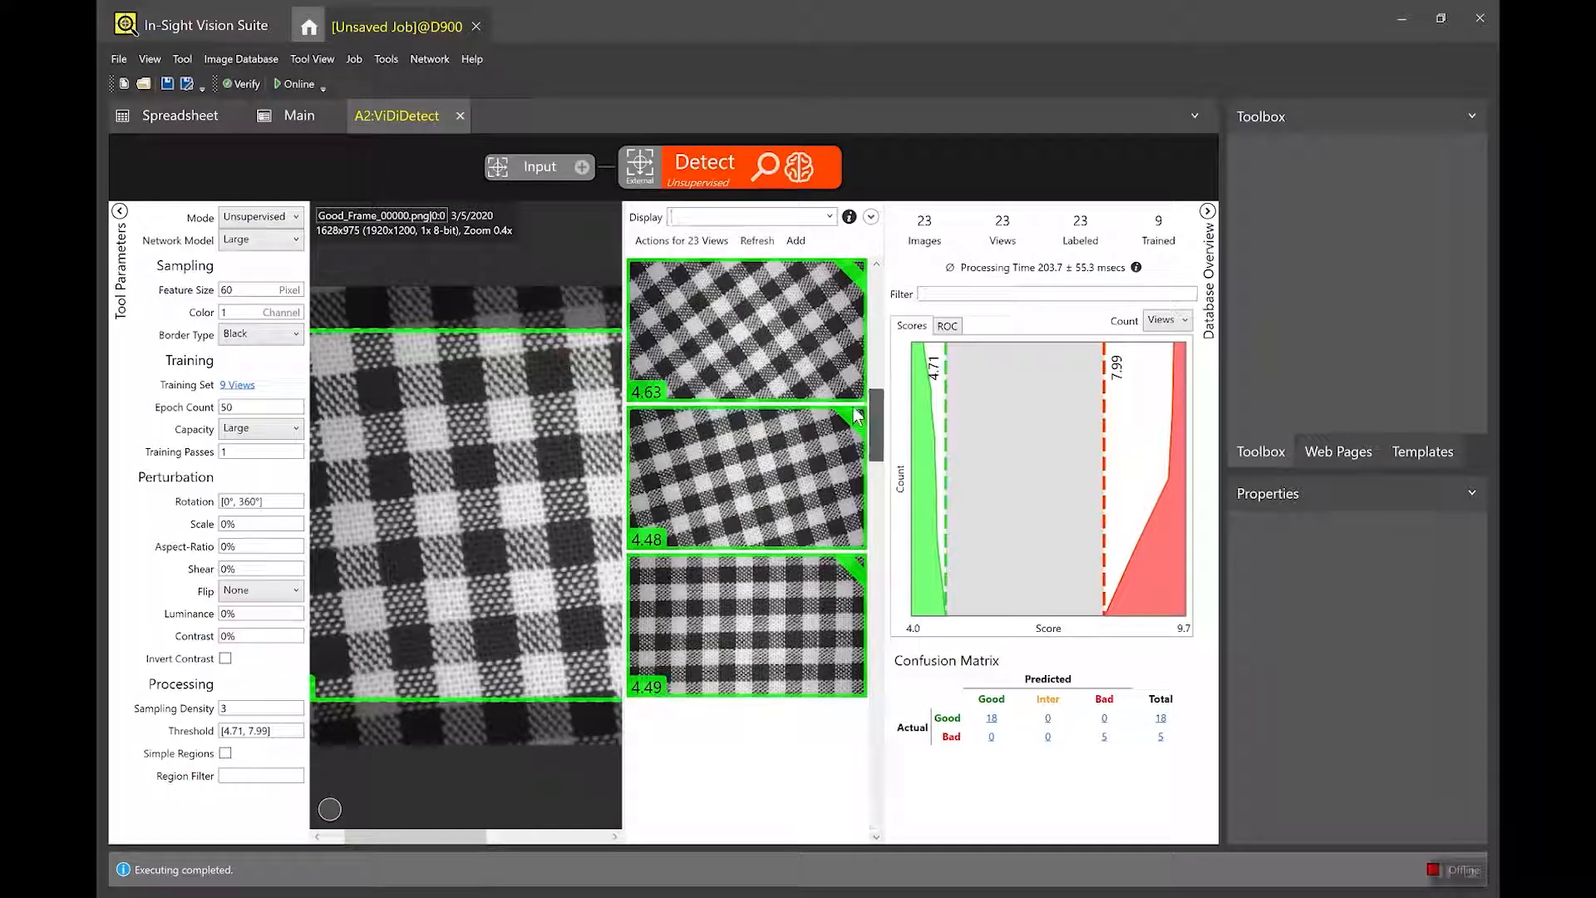
click(769, 378)
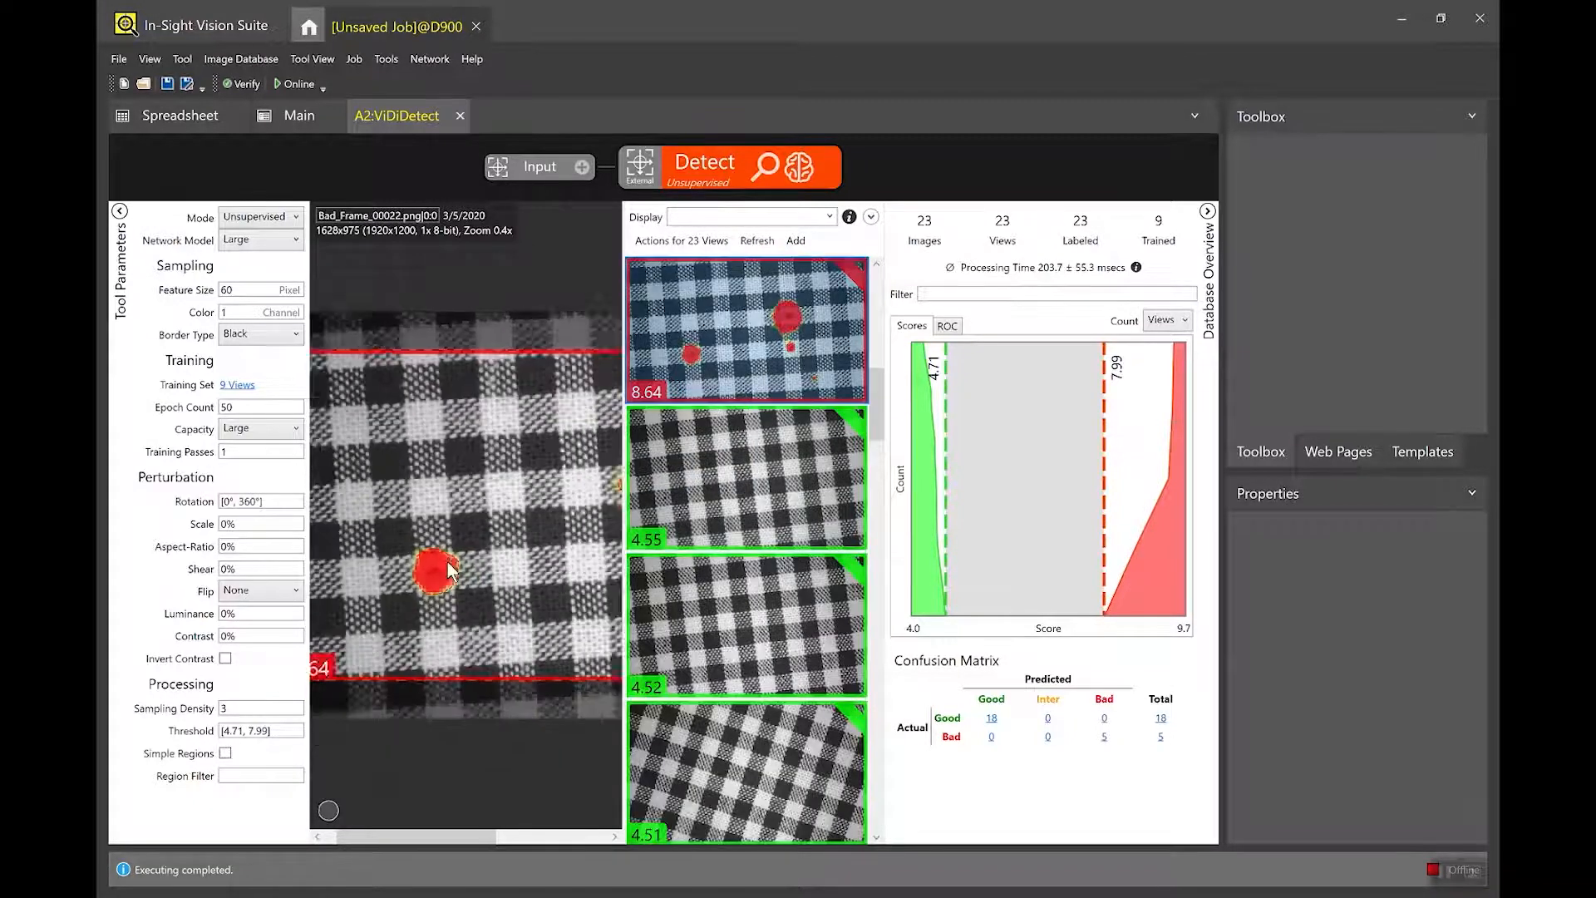
scroll(449, 570, down, 1)
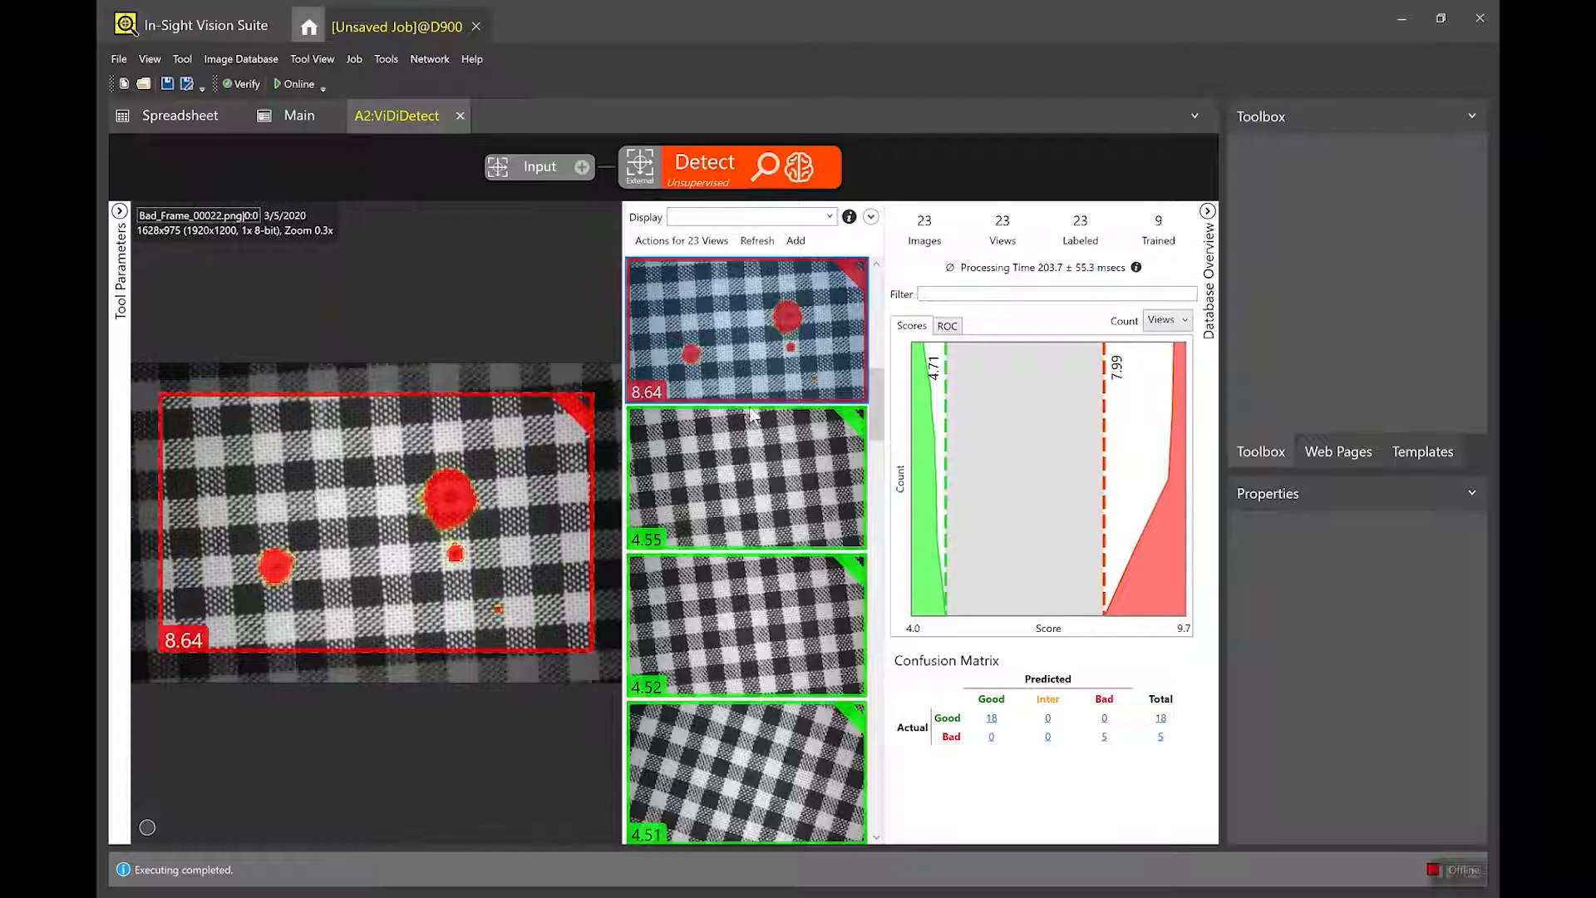
click(880, 351)
click(744, 464)
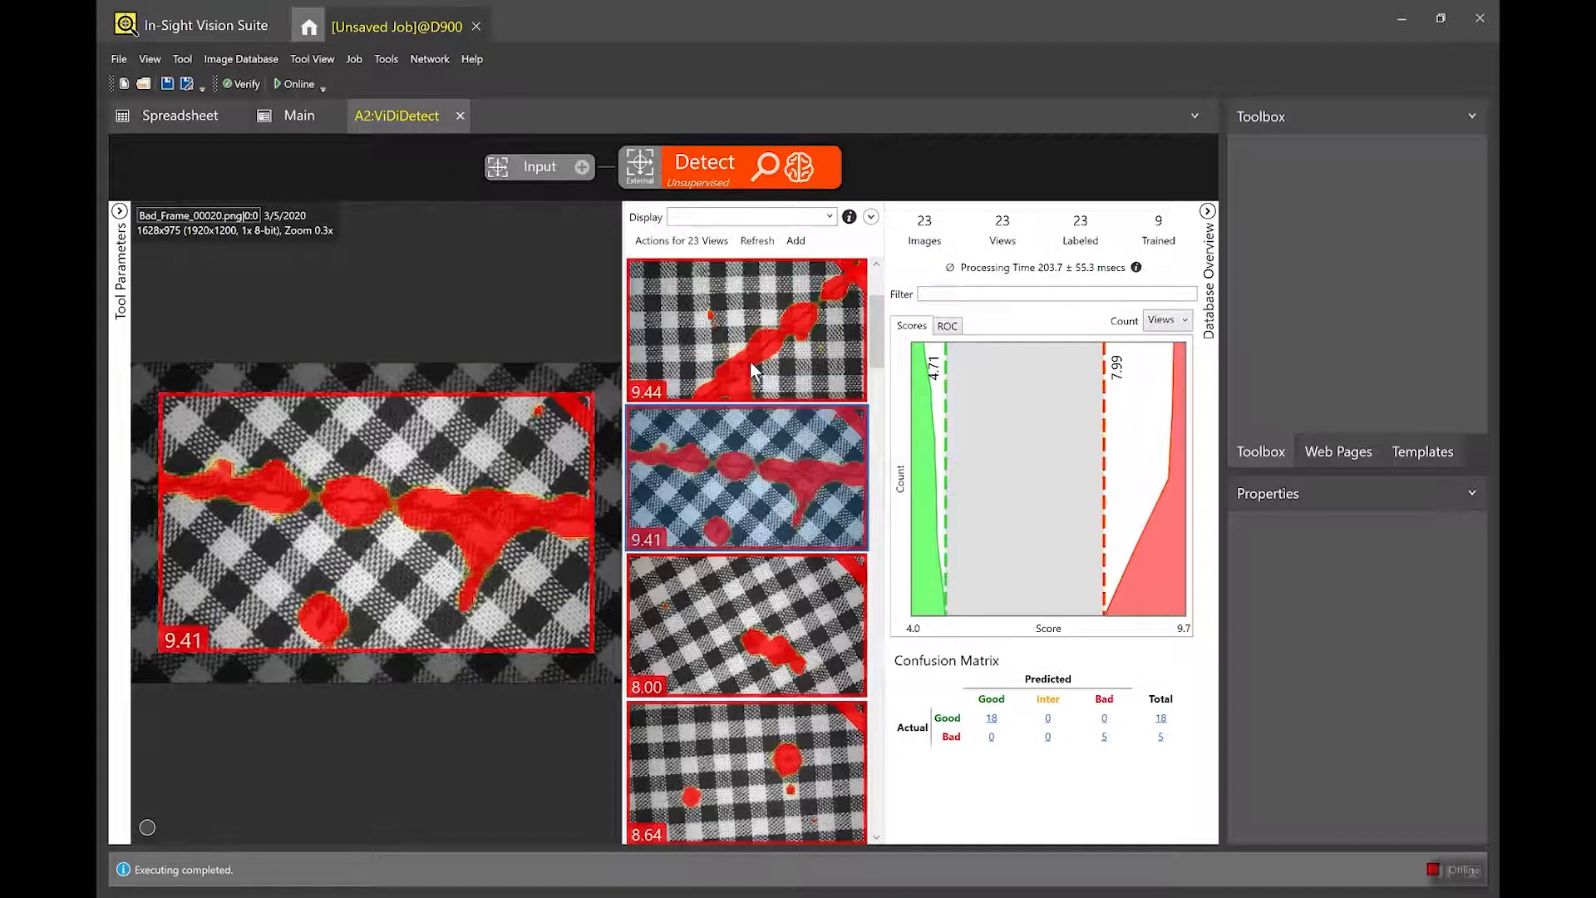
click(753, 370)
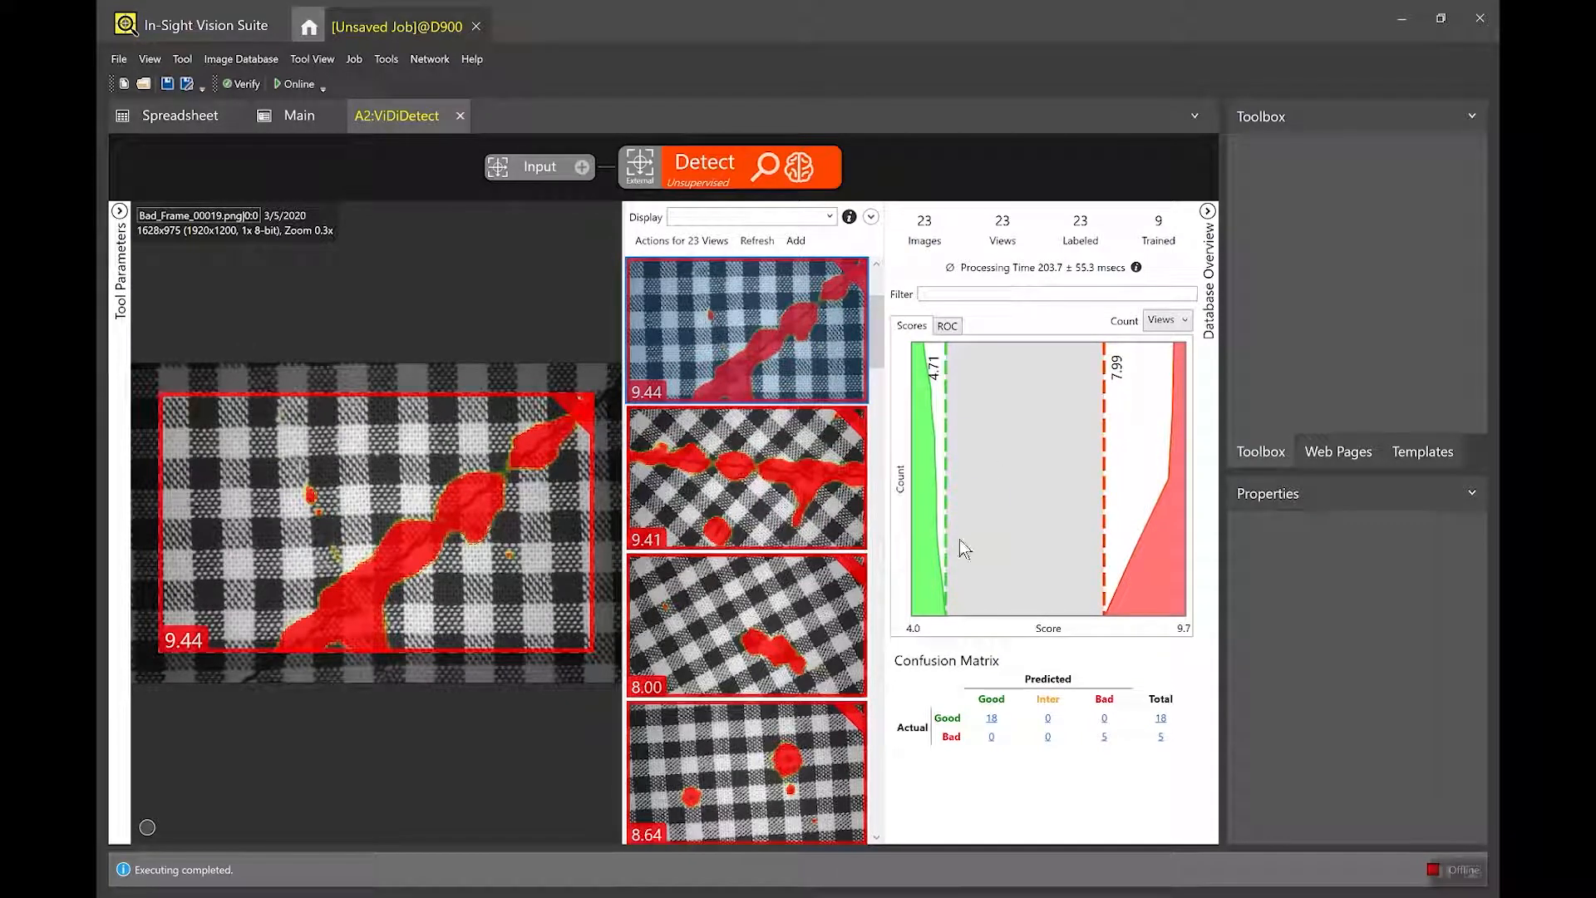
Set the lower score threshold to 6.51 and the upper threshold to 6.57 on the score distribution, checking the markings on Bad_Frame_00021.
drag(945, 526, 1033, 529)
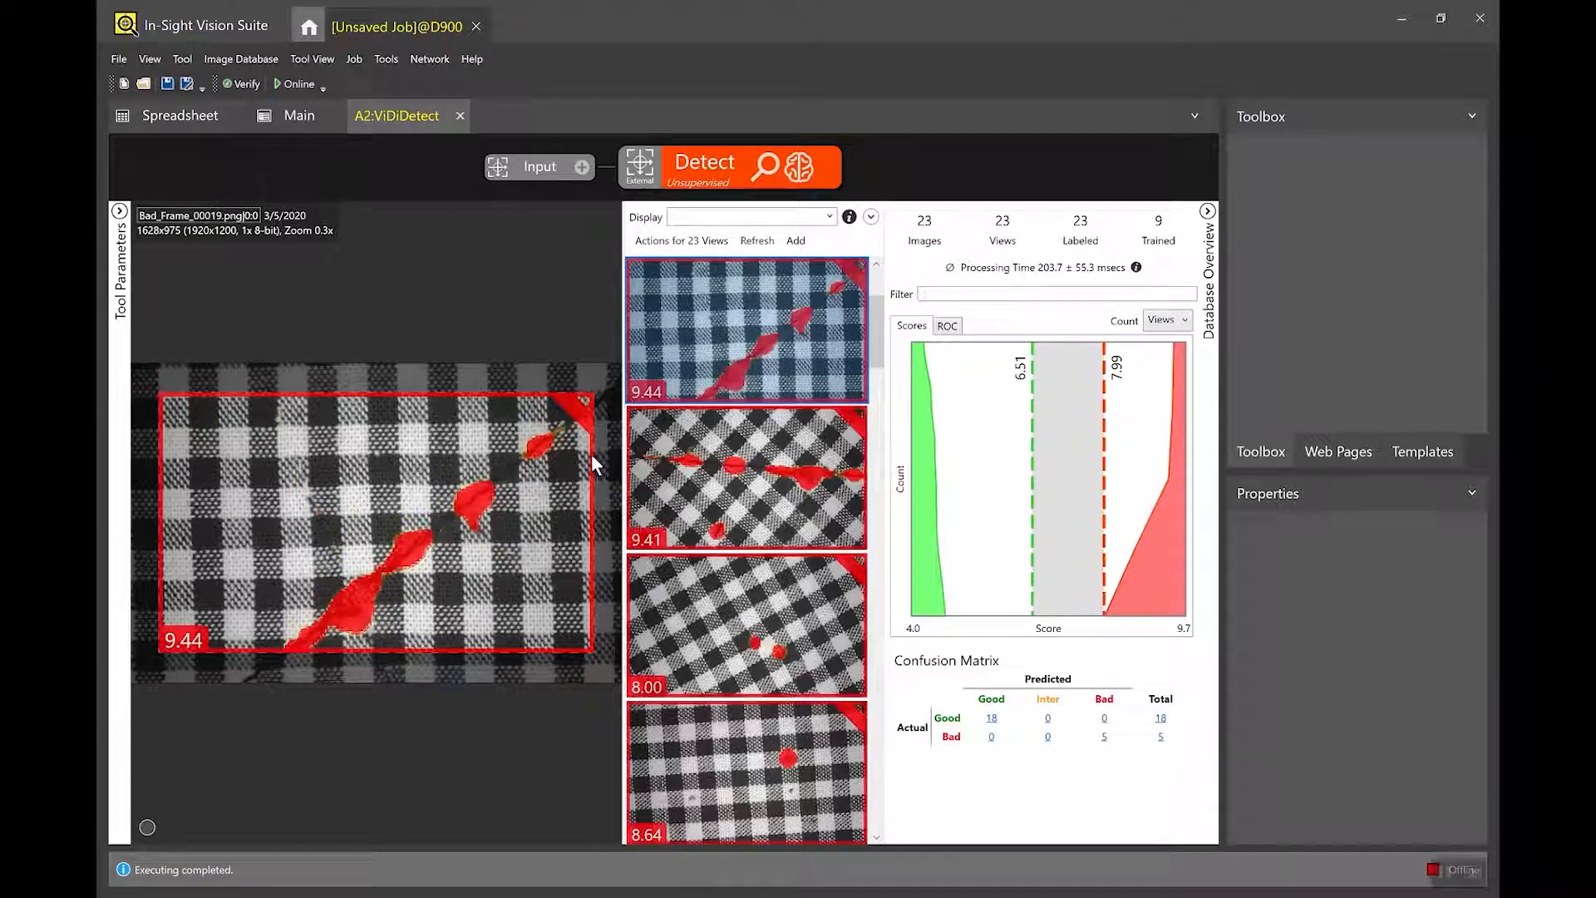
click(771, 652)
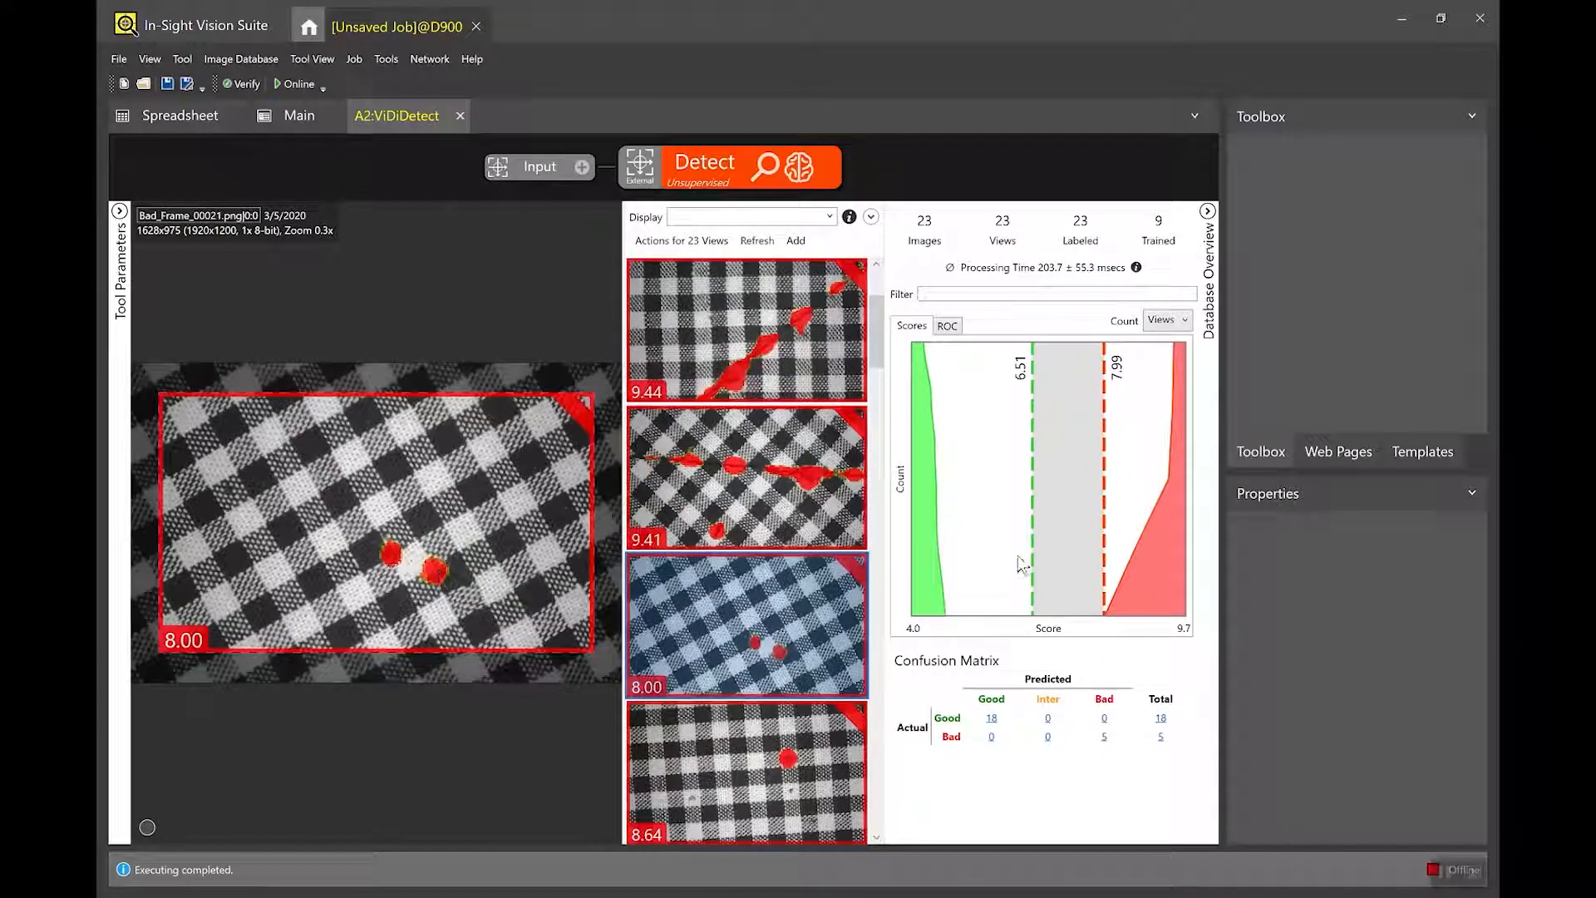
drag(1100, 553, 1034, 577)
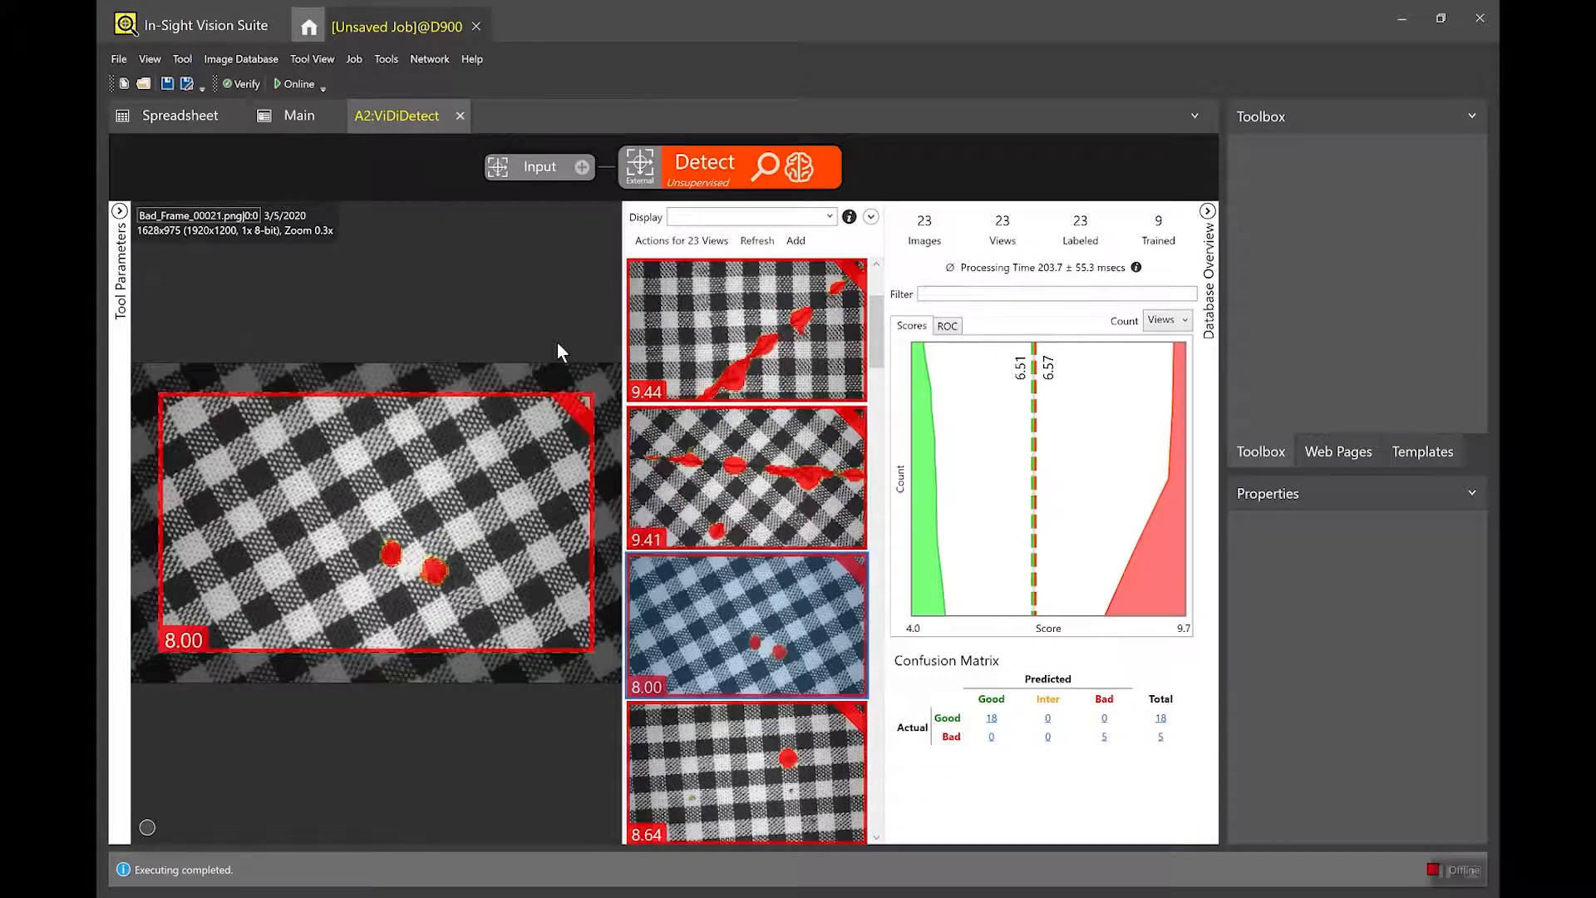
In the spreadsheet, trigger images until a defective fabric is loaded and insert the getters for the ViDiDetect tool in cell A2.
click(217, 111)
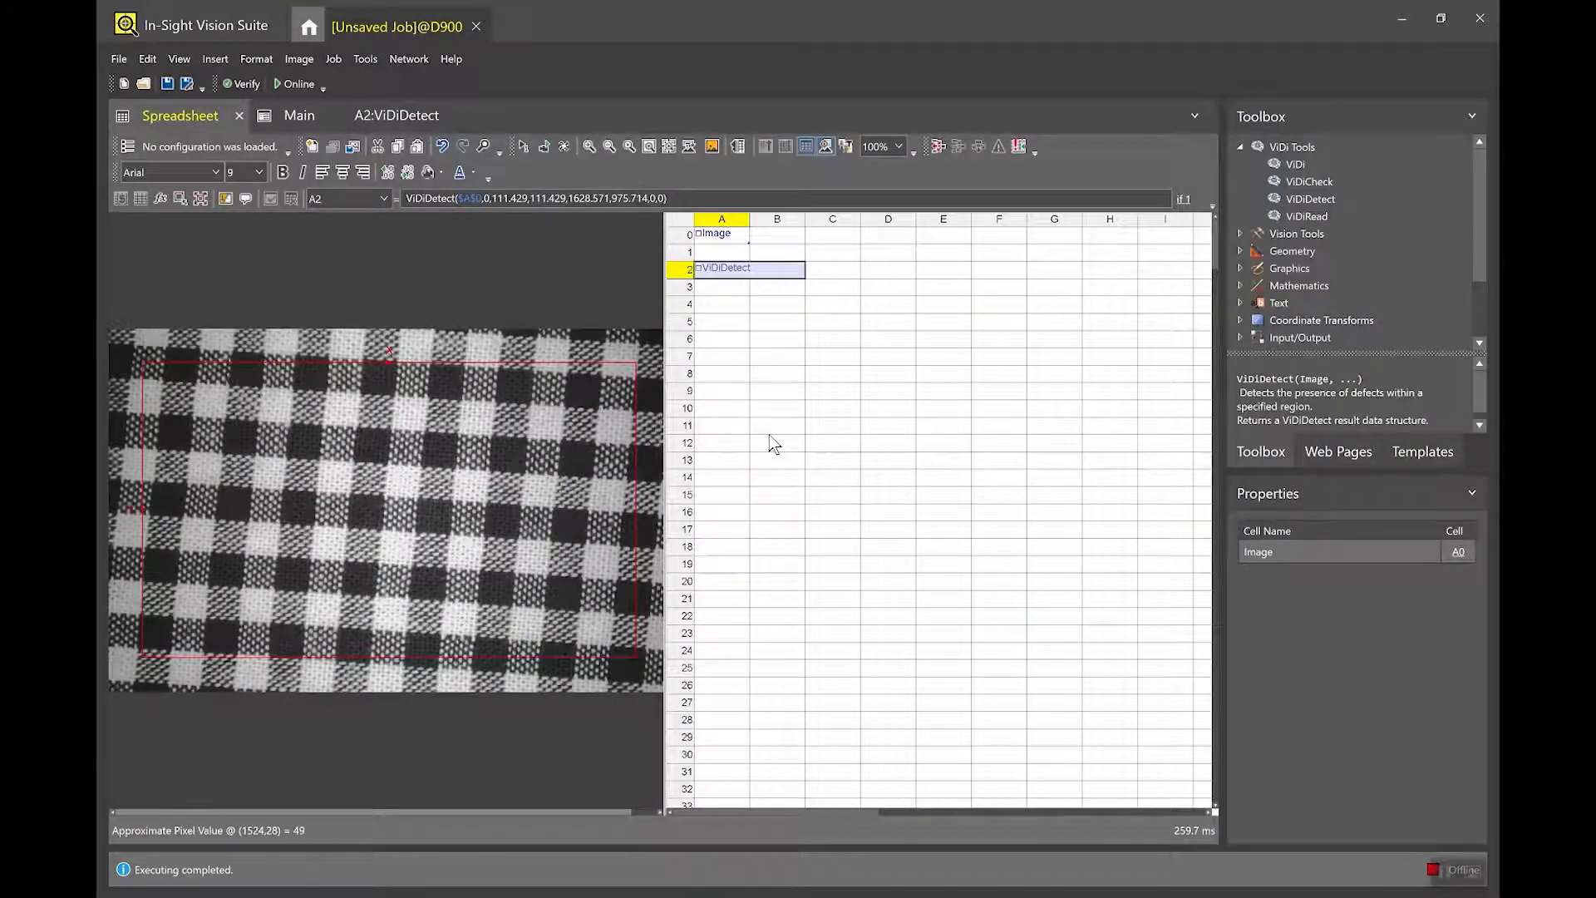
click(524, 148)
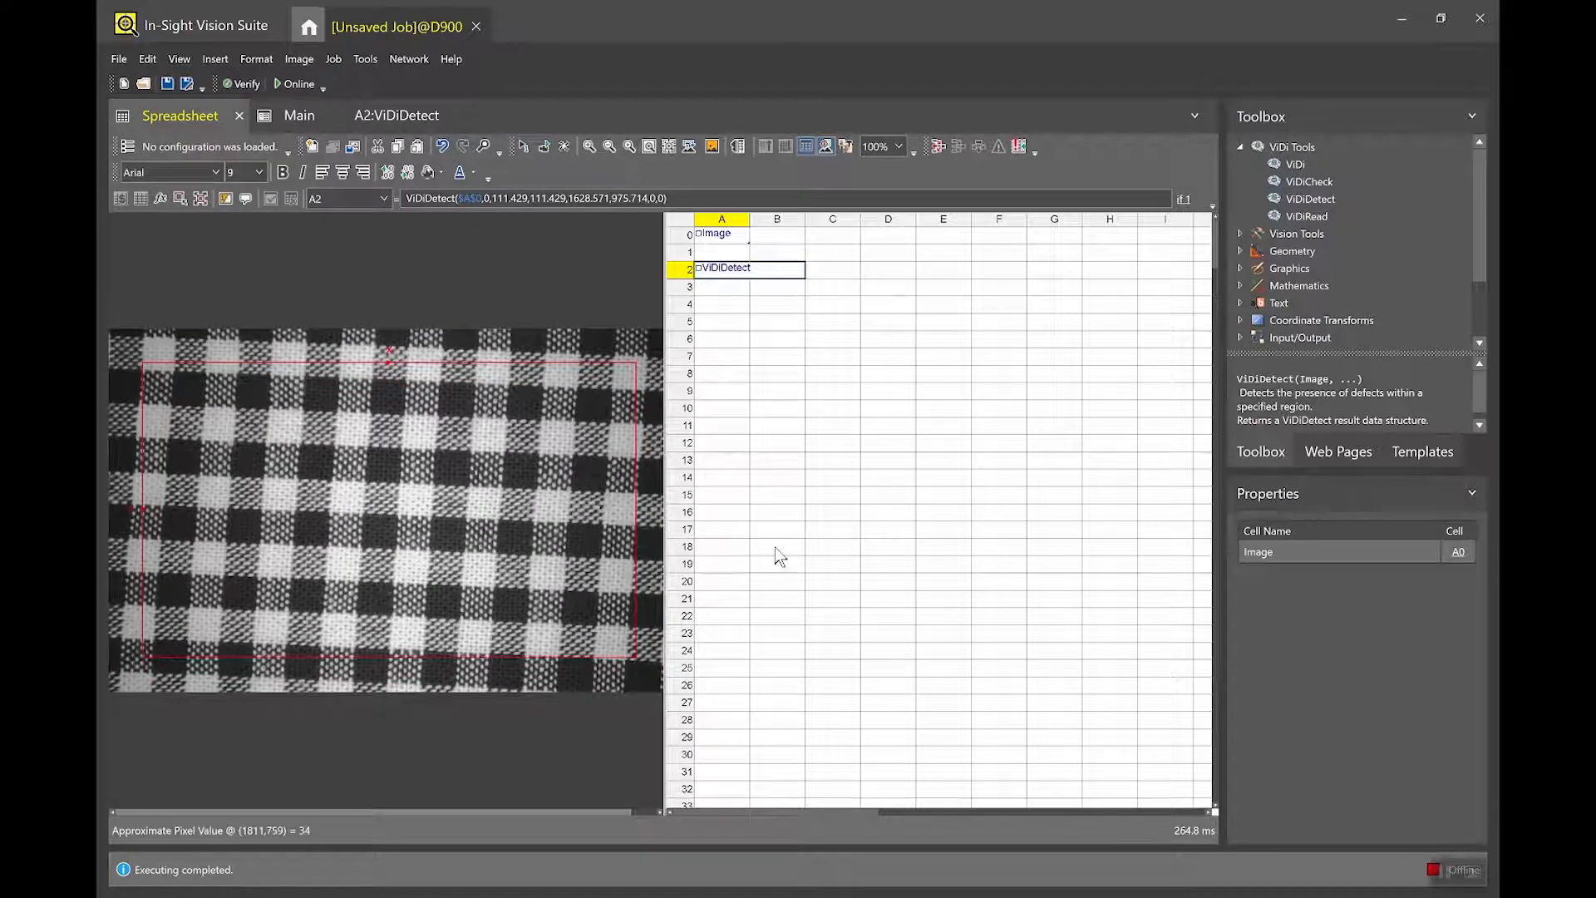
right_click(720, 269)
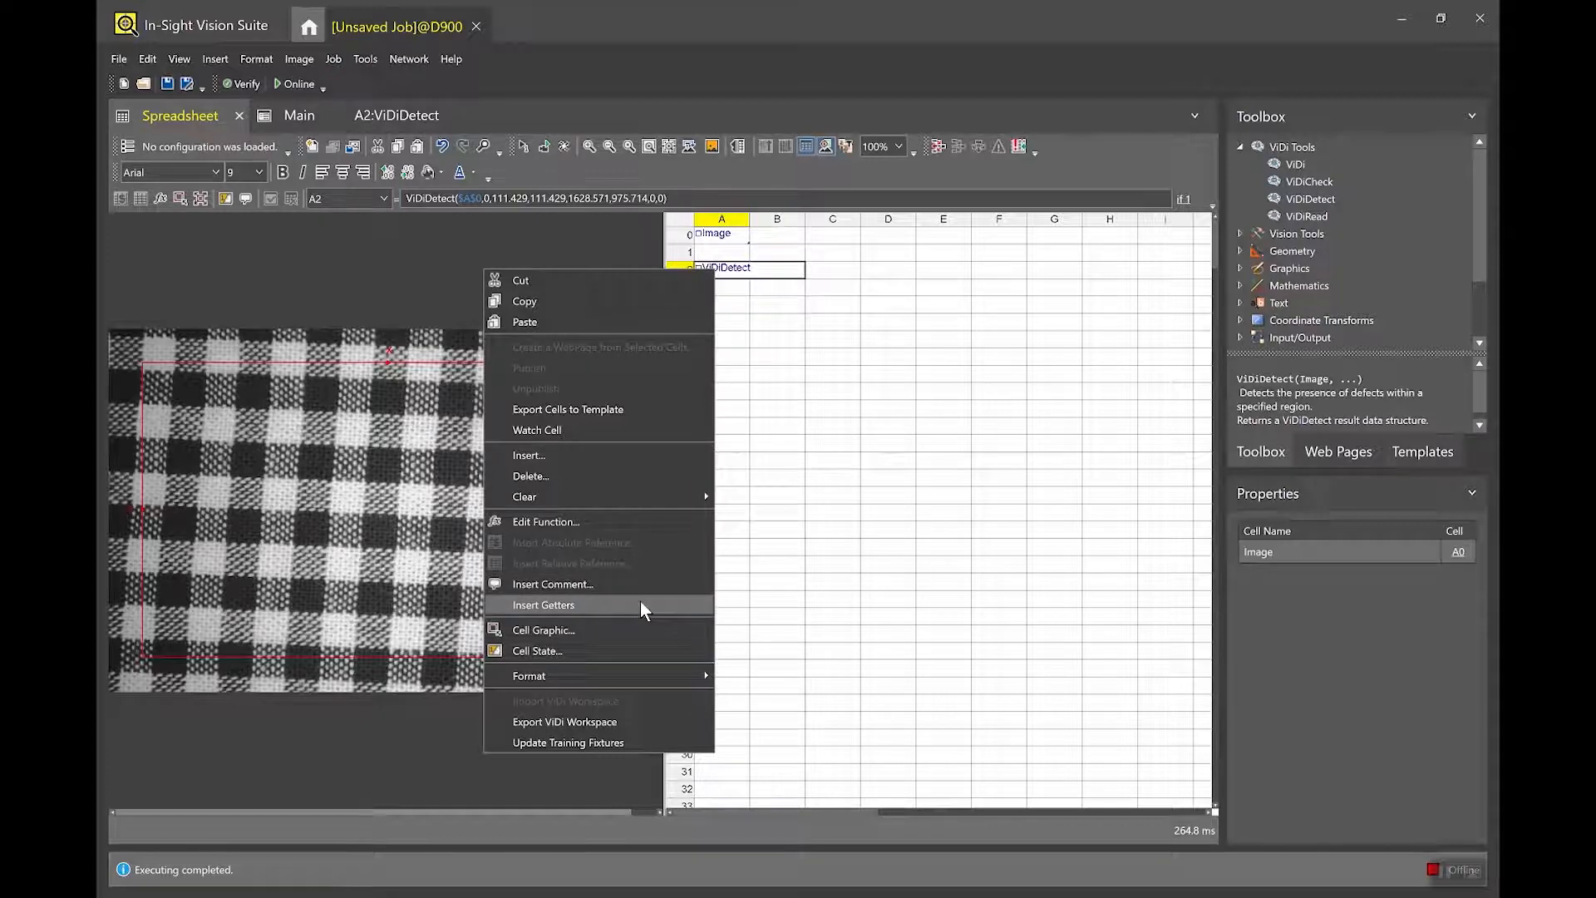
click(914, 518)
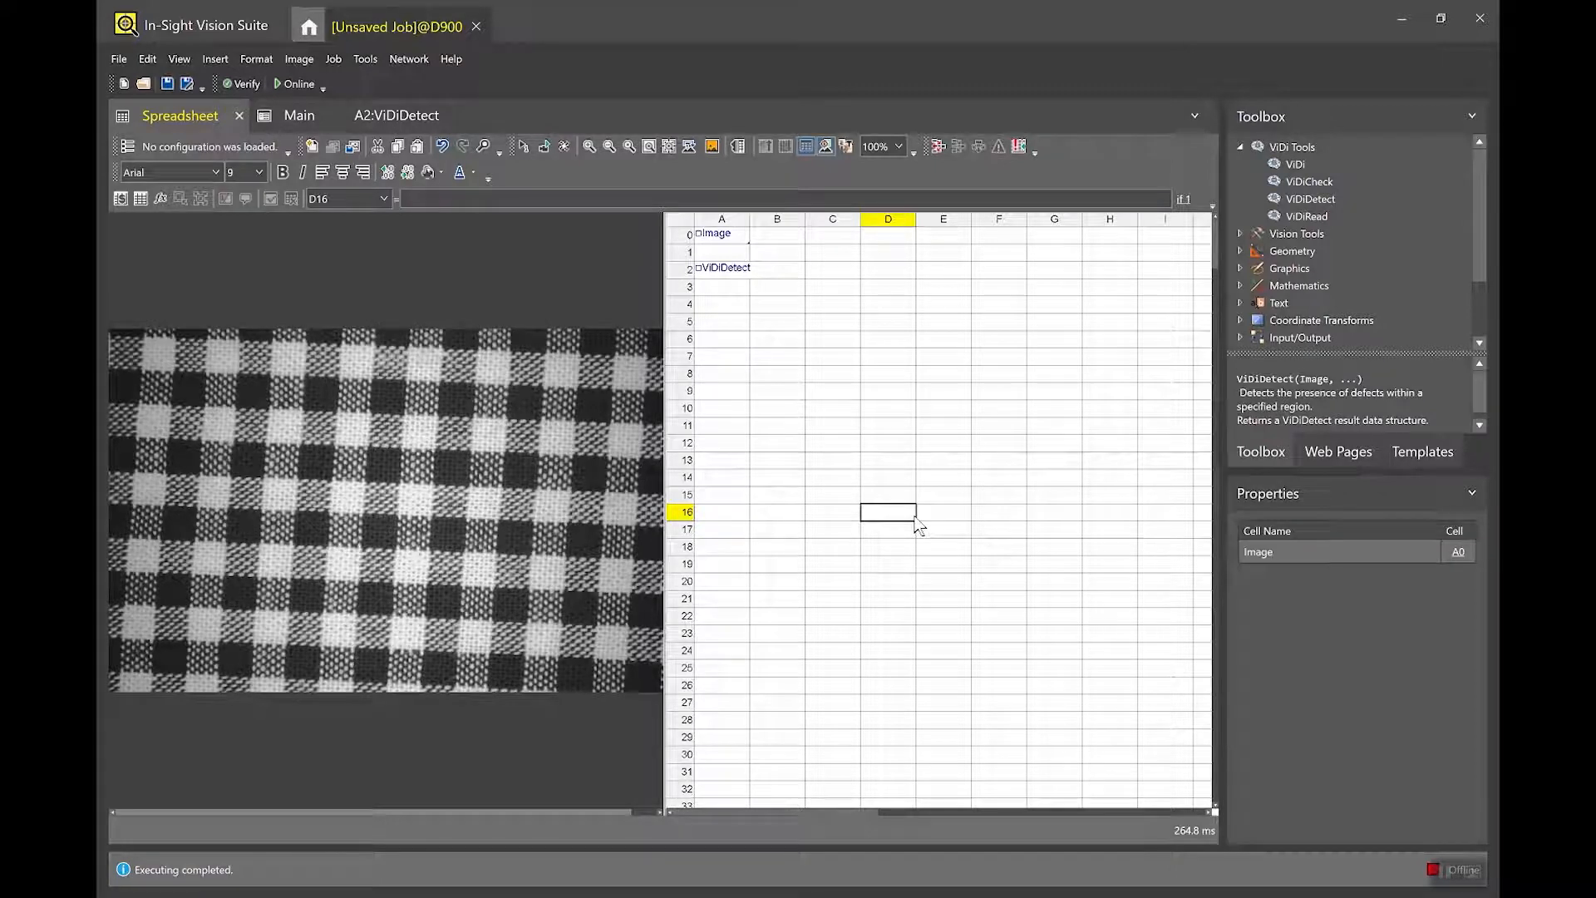
click(527, 147)
click(733, 273)
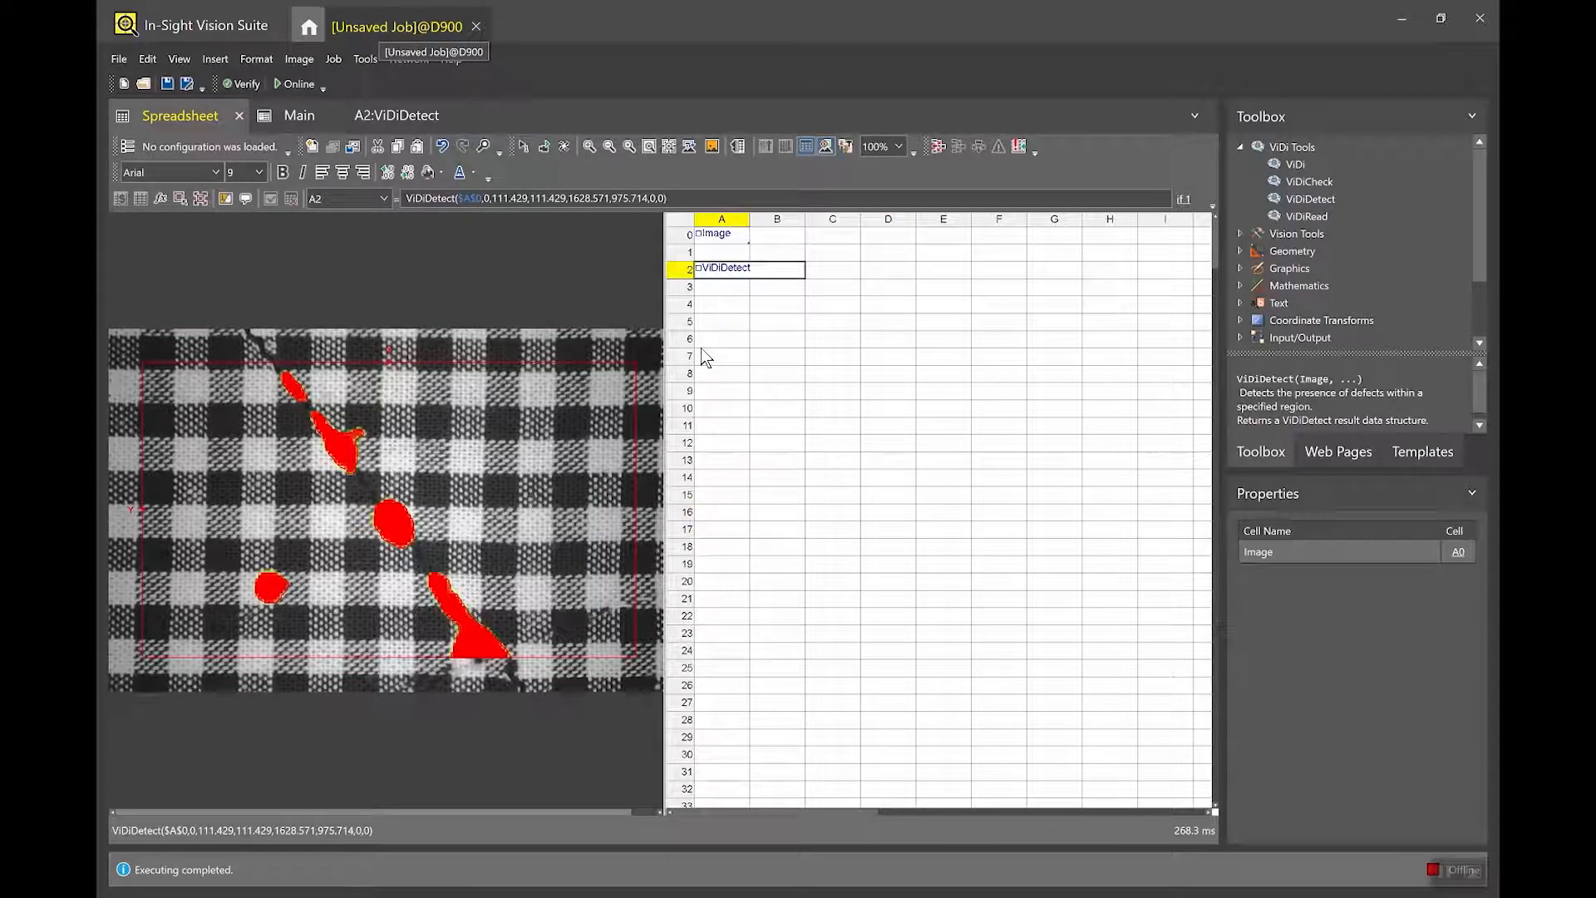
right_click(728, 274)
click(605, 608)
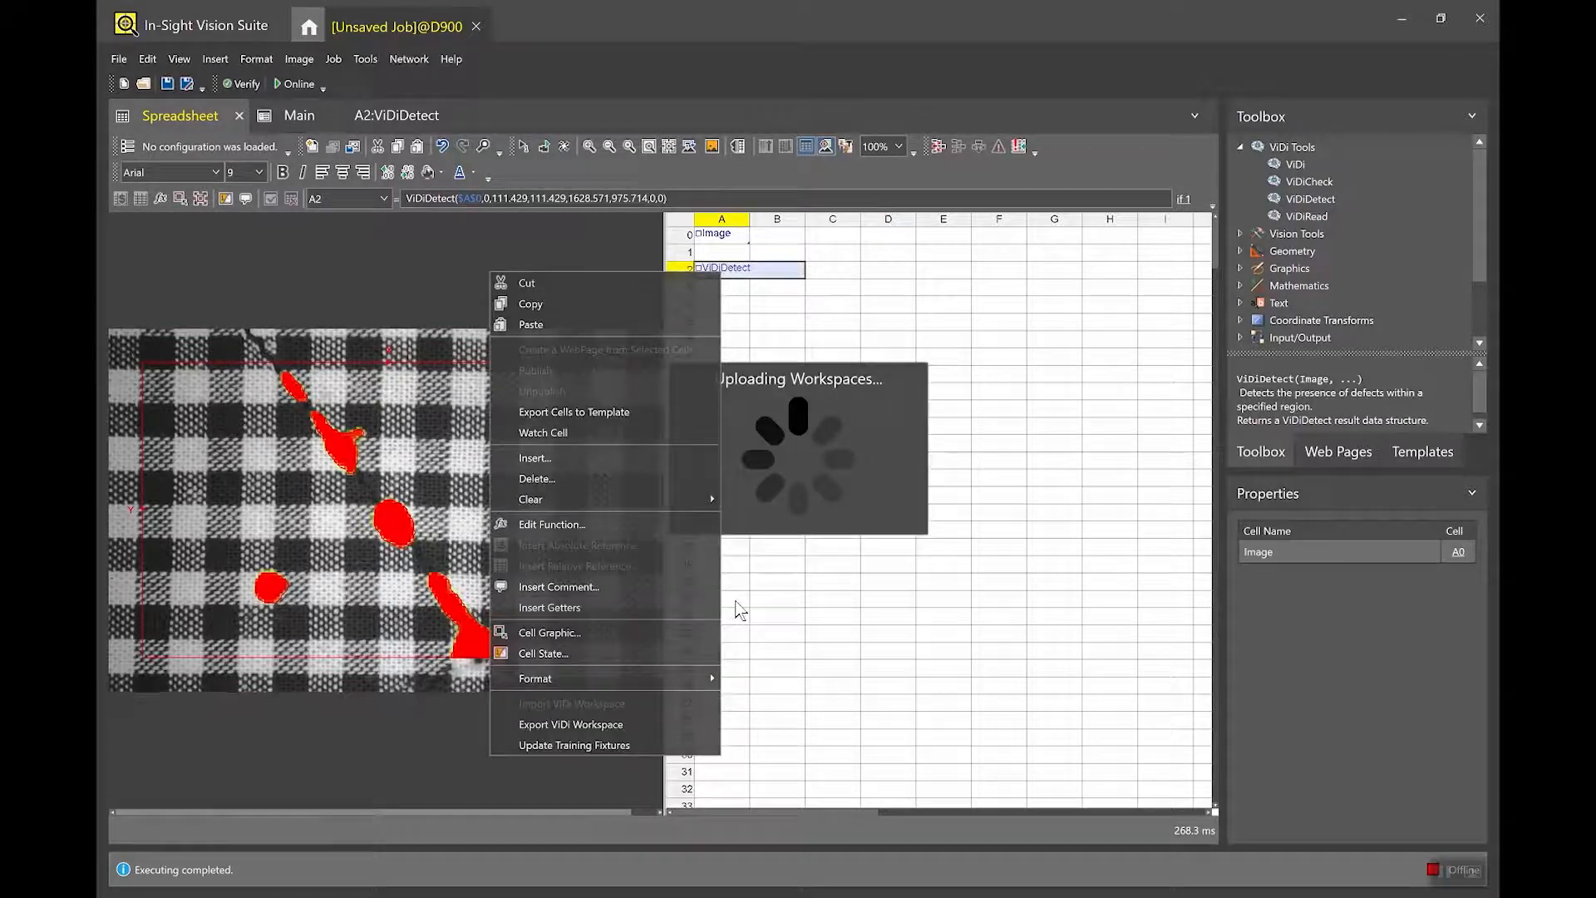
Examine the getter results for the tool and its defect regions, including score, area, perimeter and X/Y position.
click(866, 806)
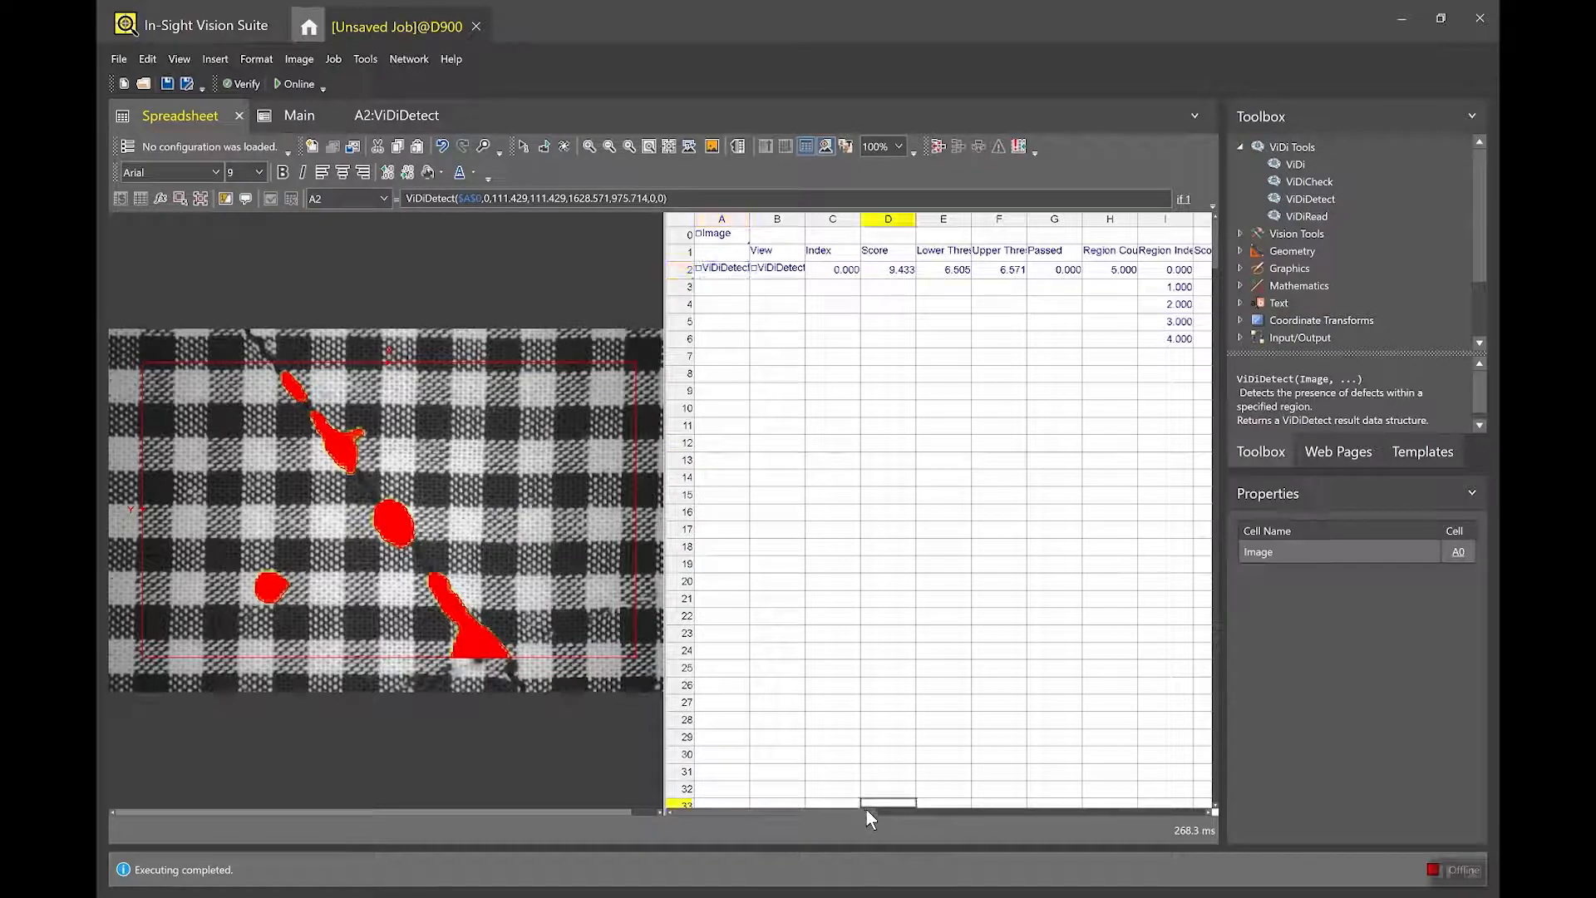
drag(861, 812, 955, 818)
click(944, 287)
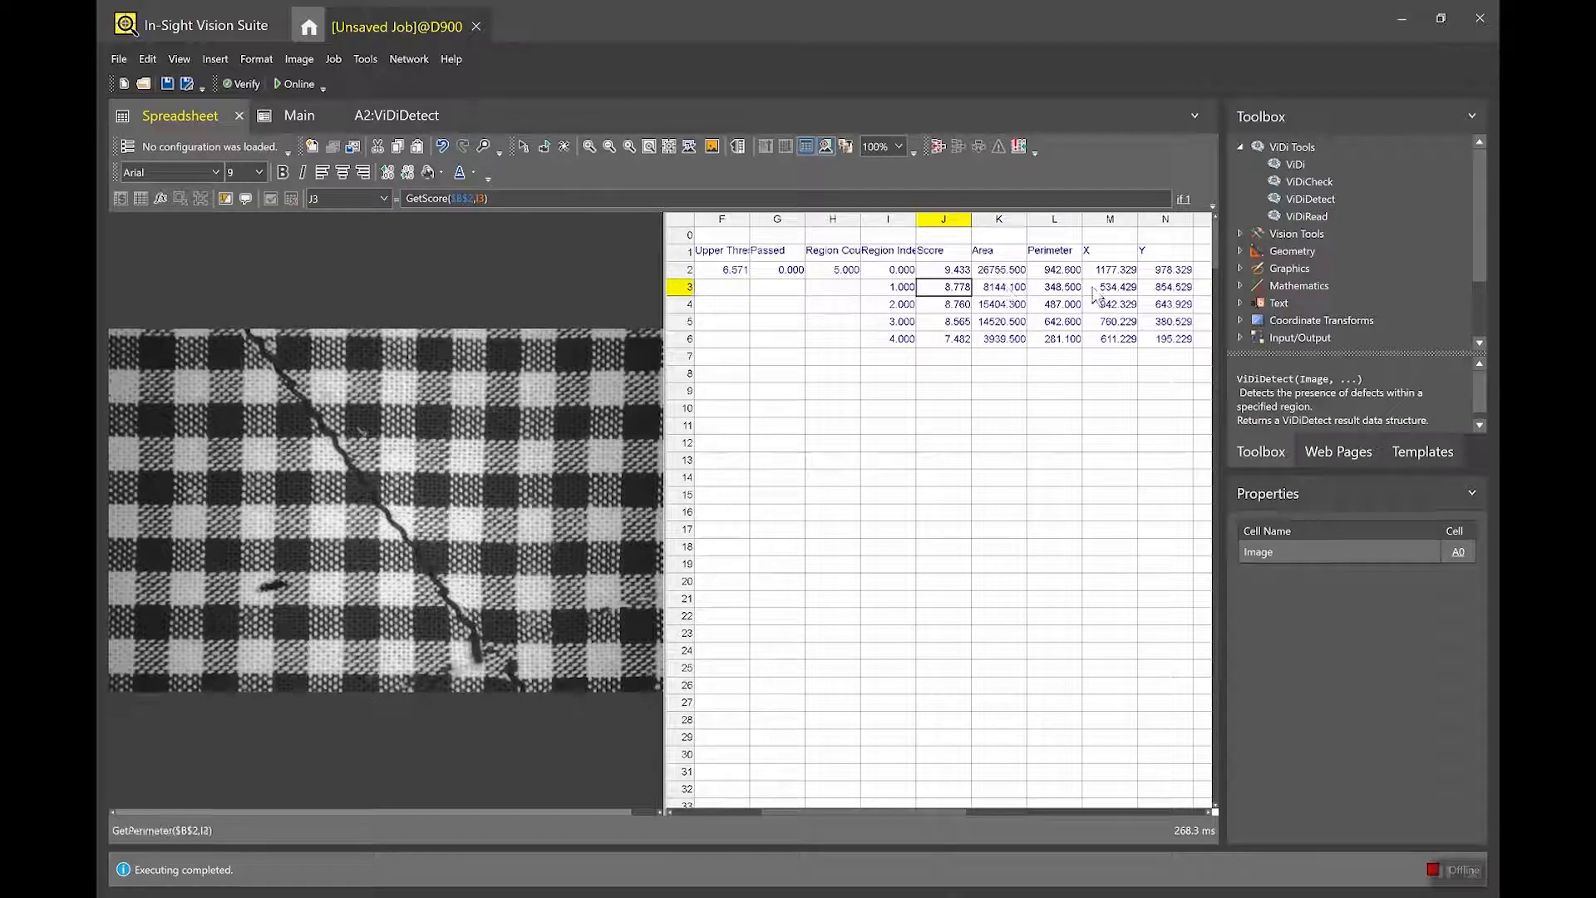
drag(925, 808, 948, 810)
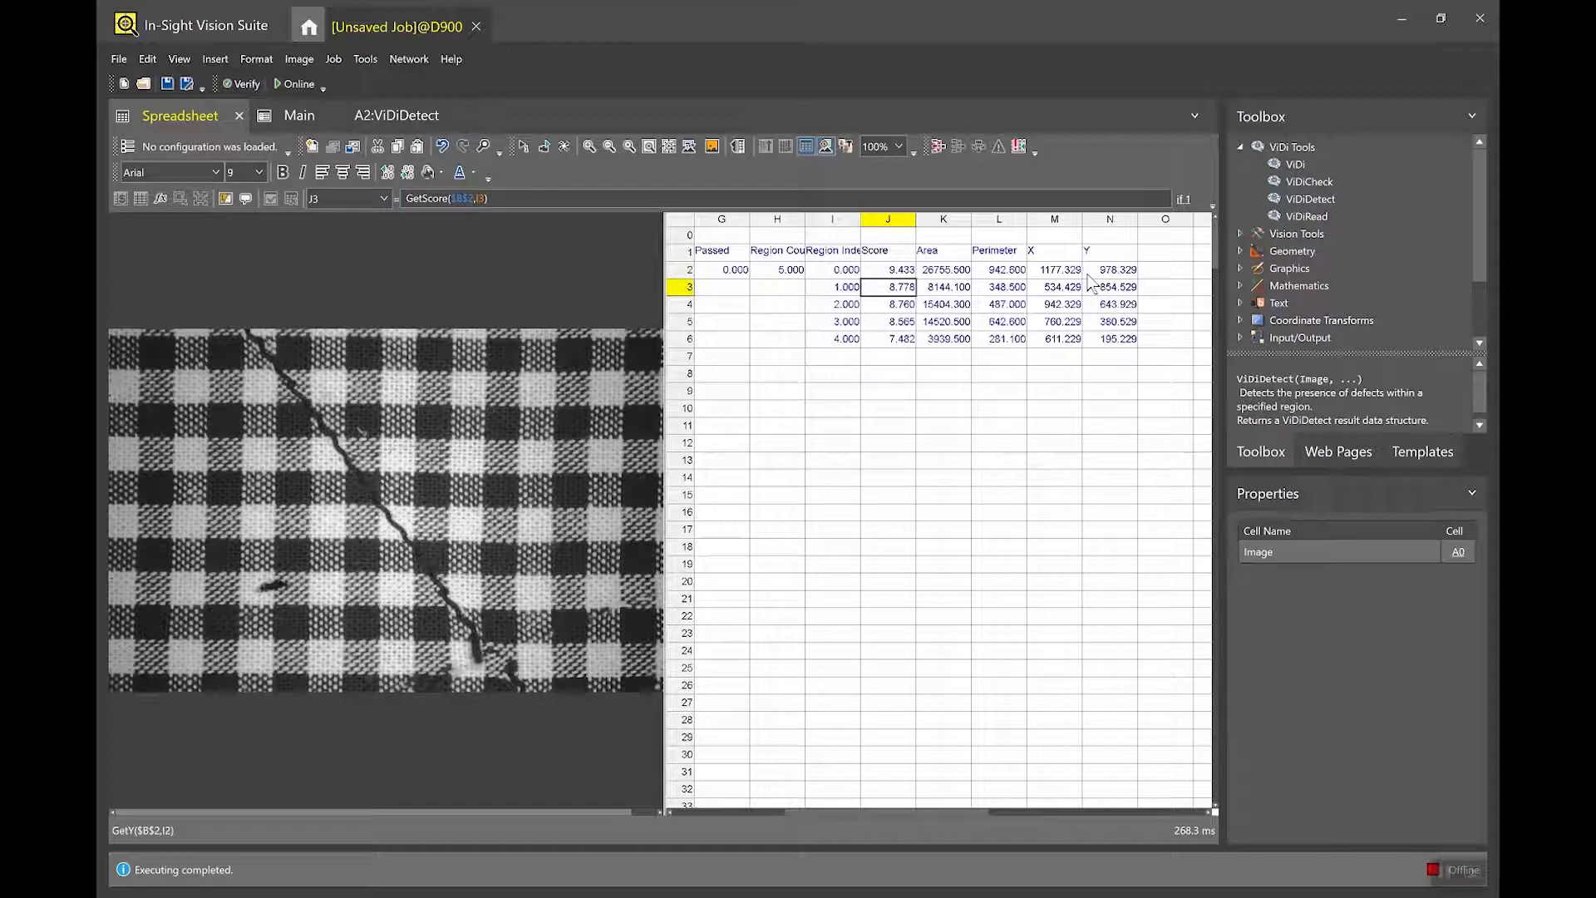
drag(948, 811, 817, 806)
click(721, 269)
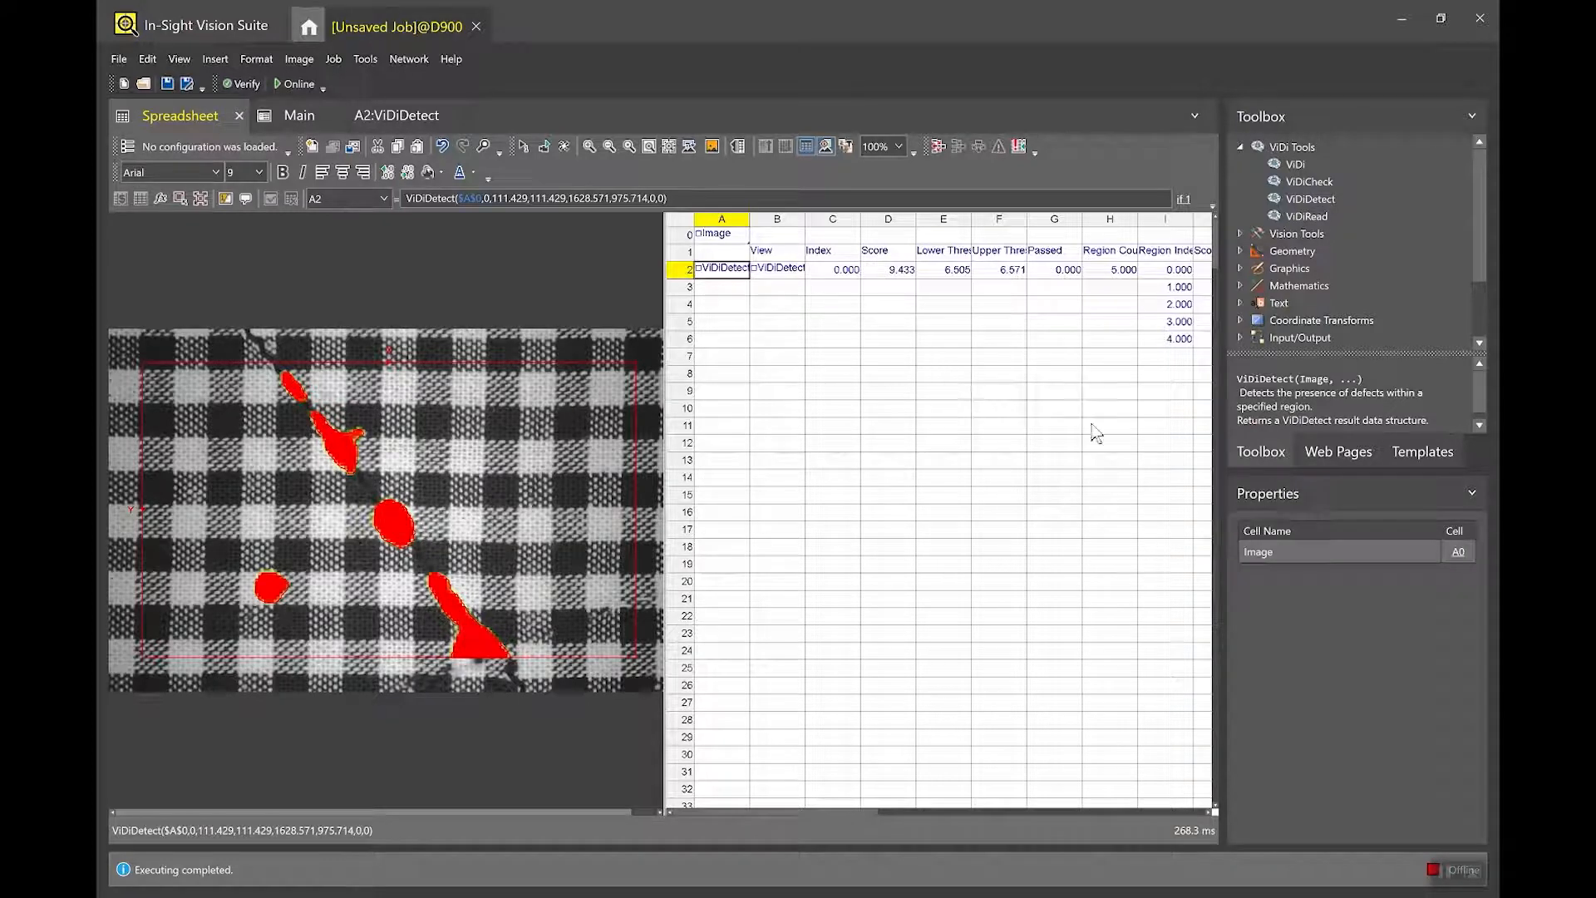
Open the Main web page of the job in the page editor.
click(1340, 457)
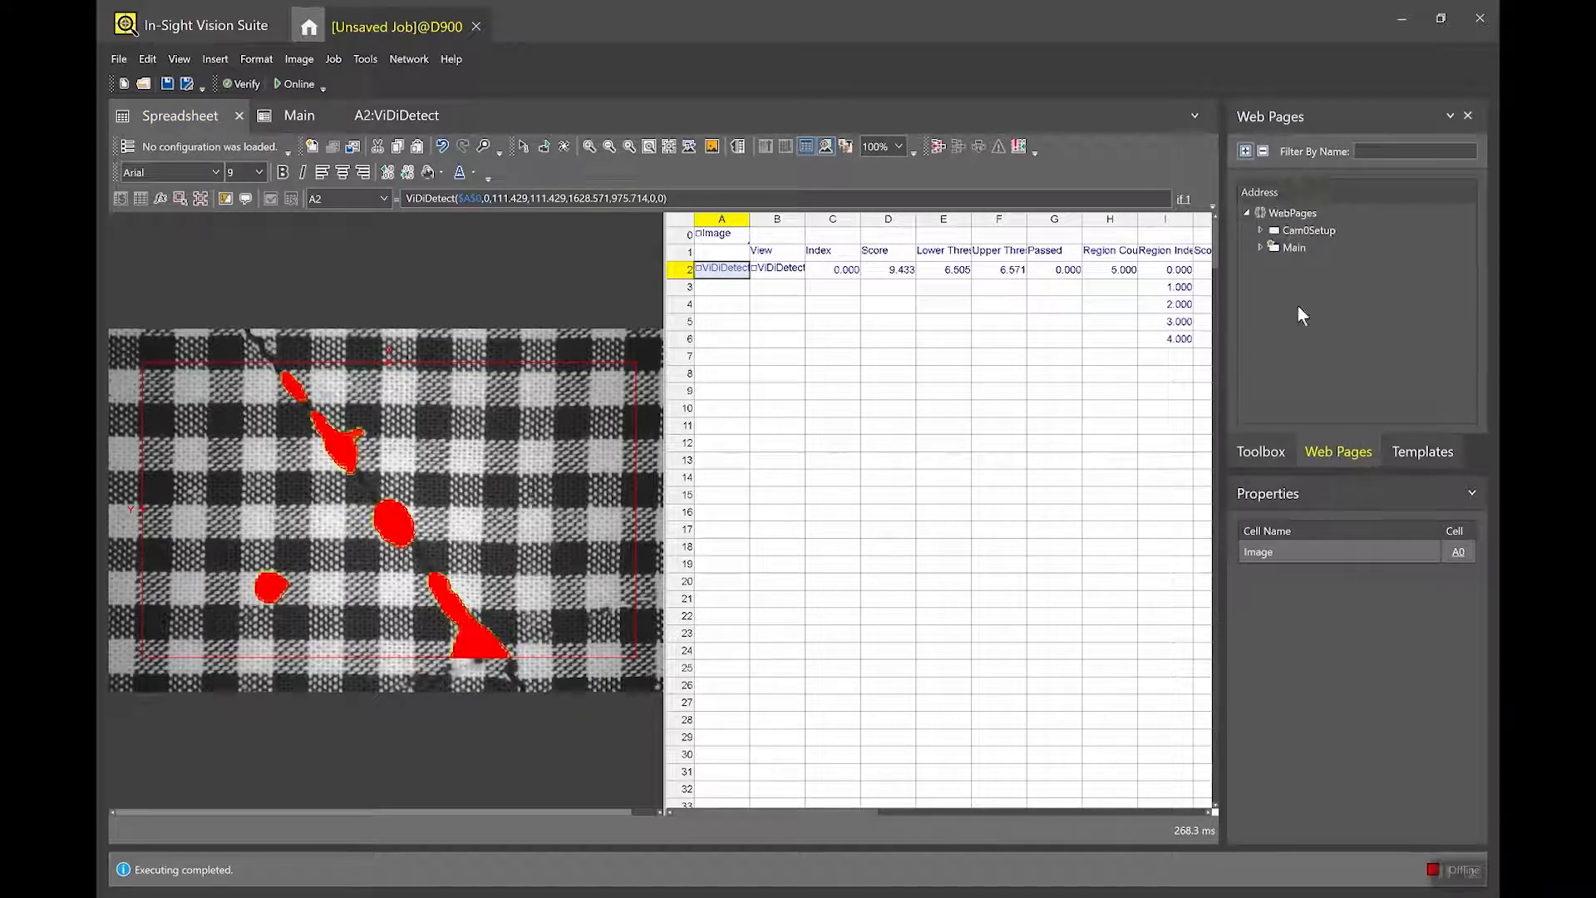
double_click(1291, 250)
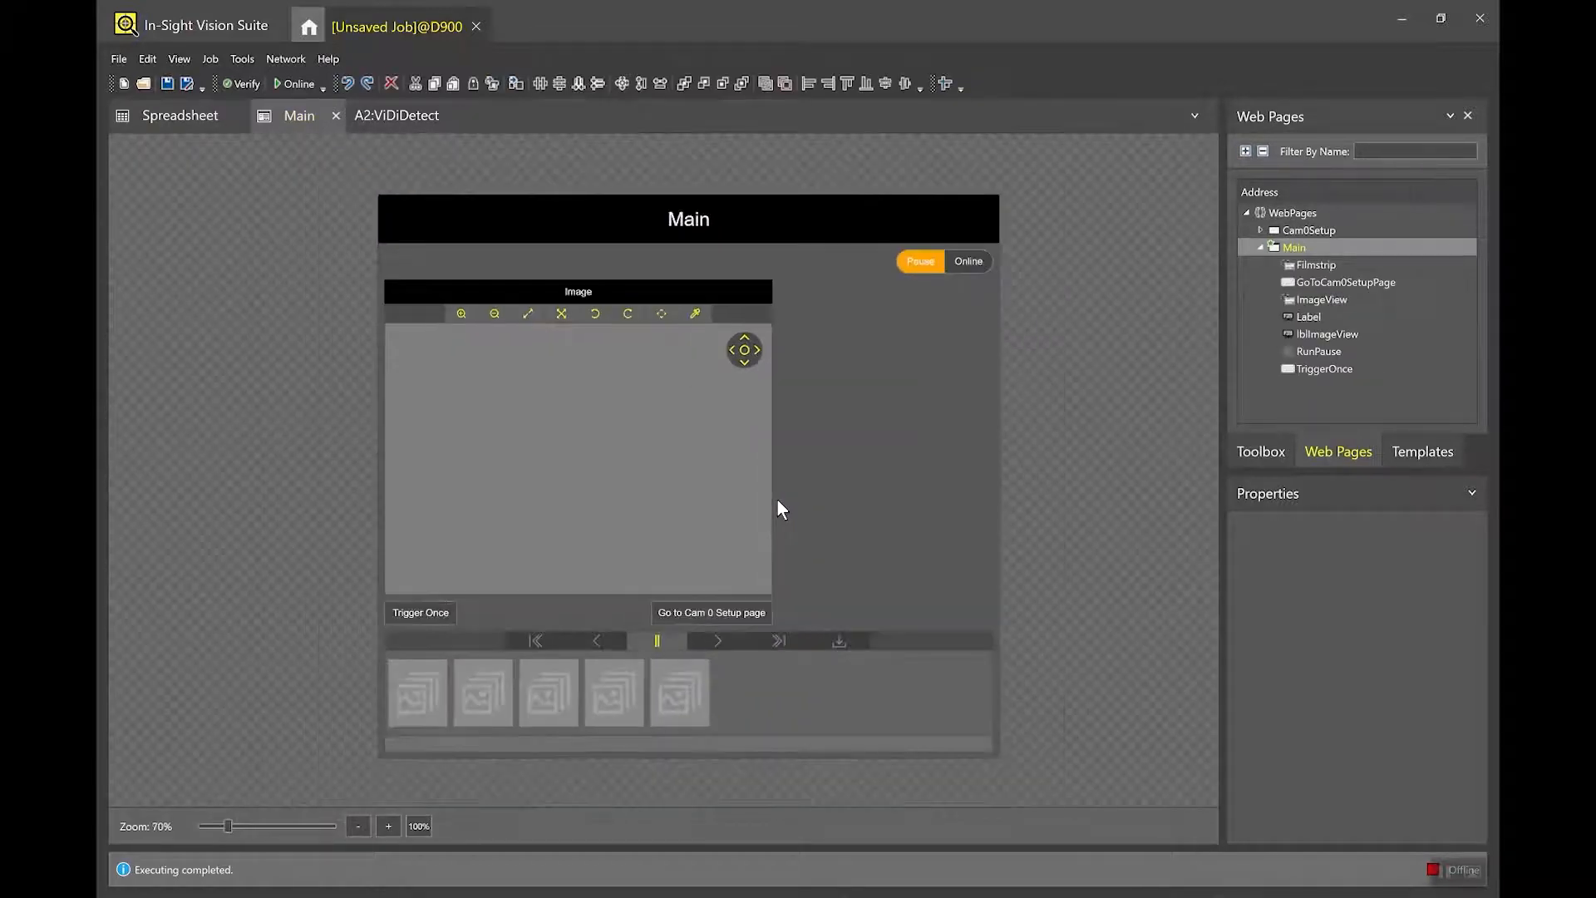
scroll(780, 502, up, 2)
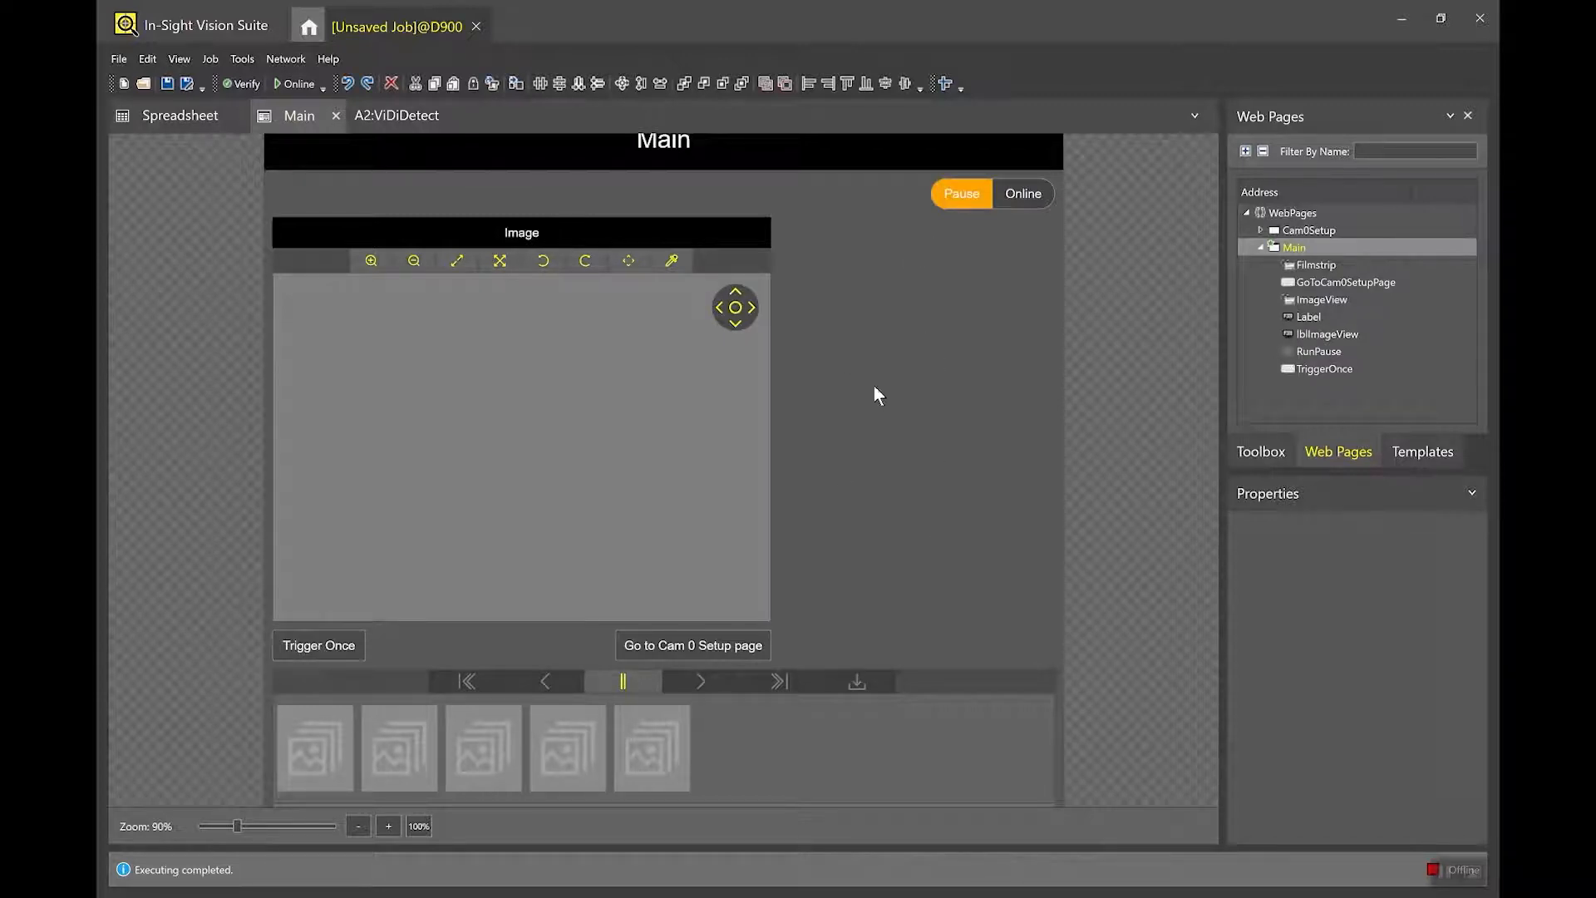
Publish the view's Score cell D2 from the spreadsheet.
click(151, 123)
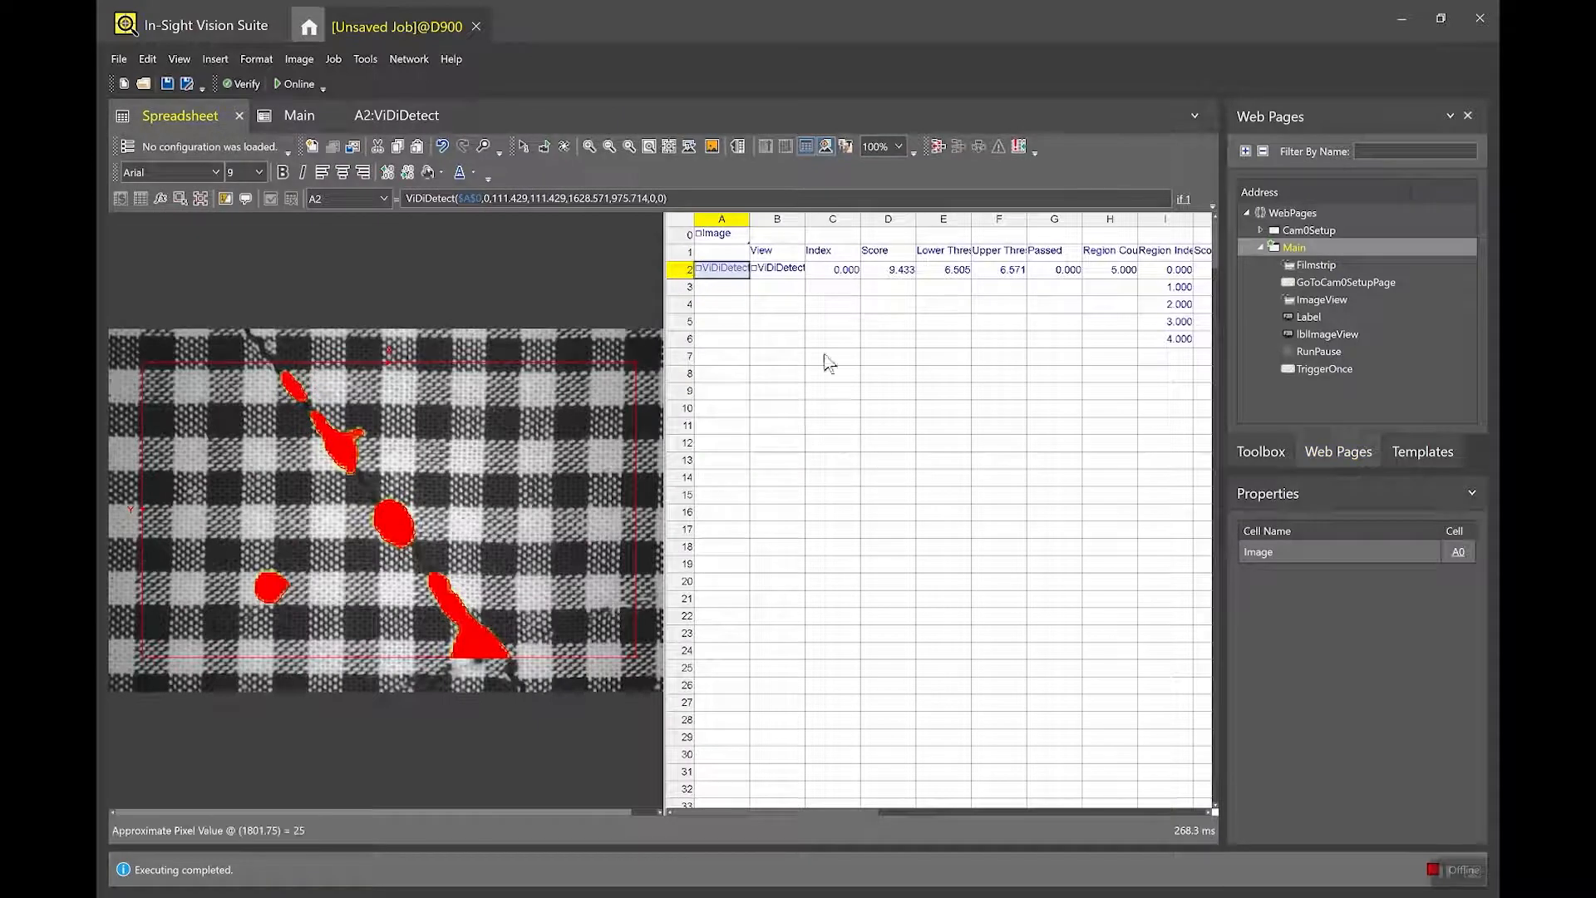
right_click(886, 272)
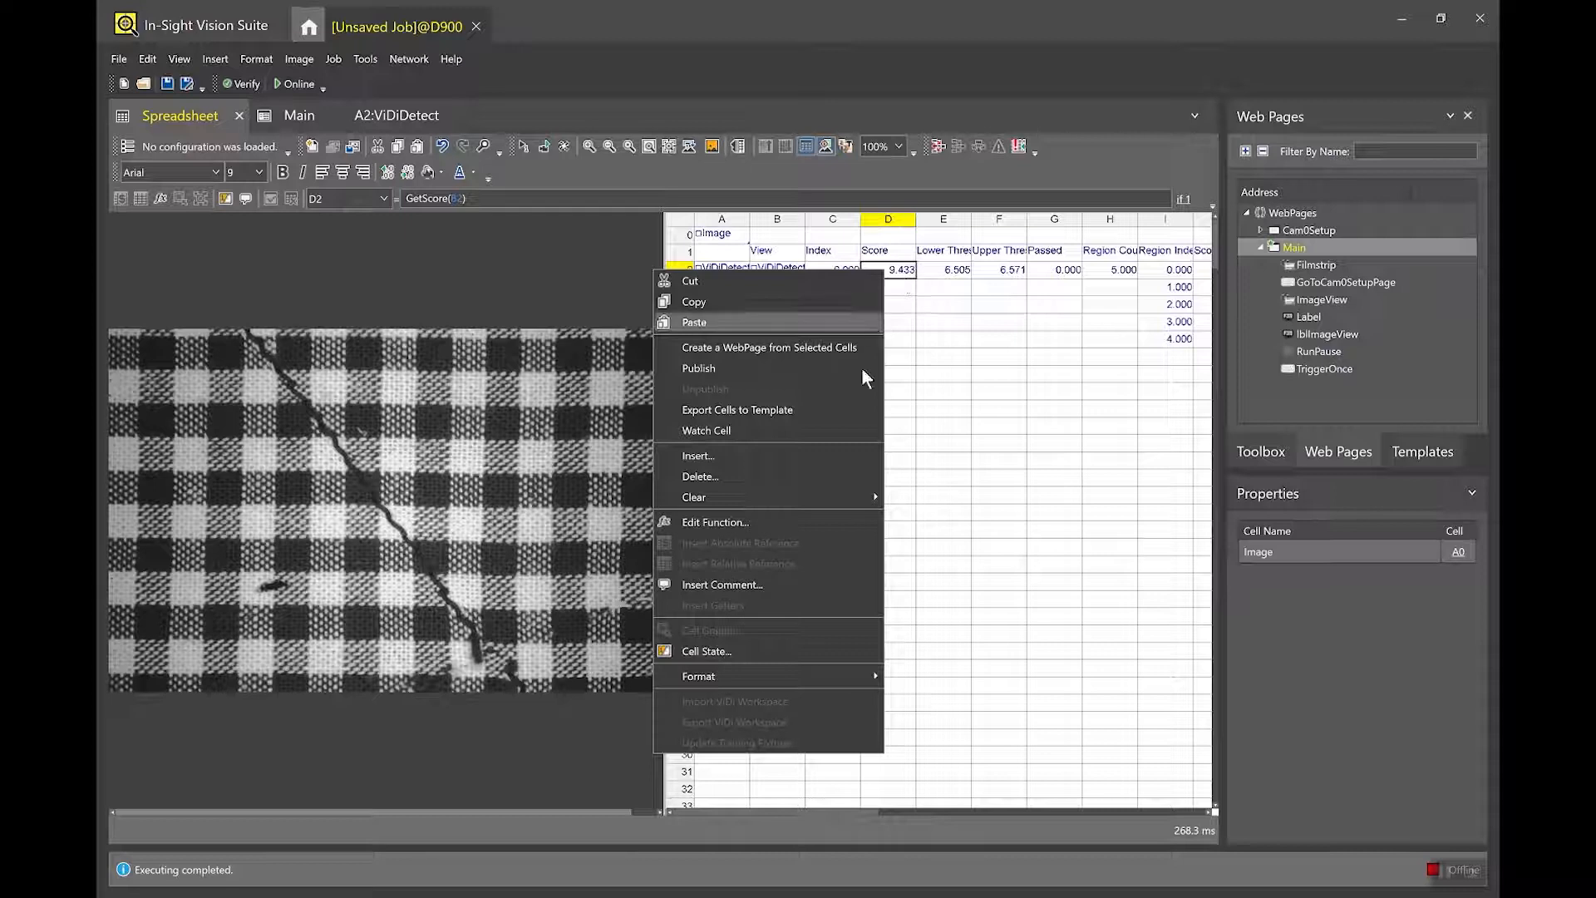
click(751, 371)
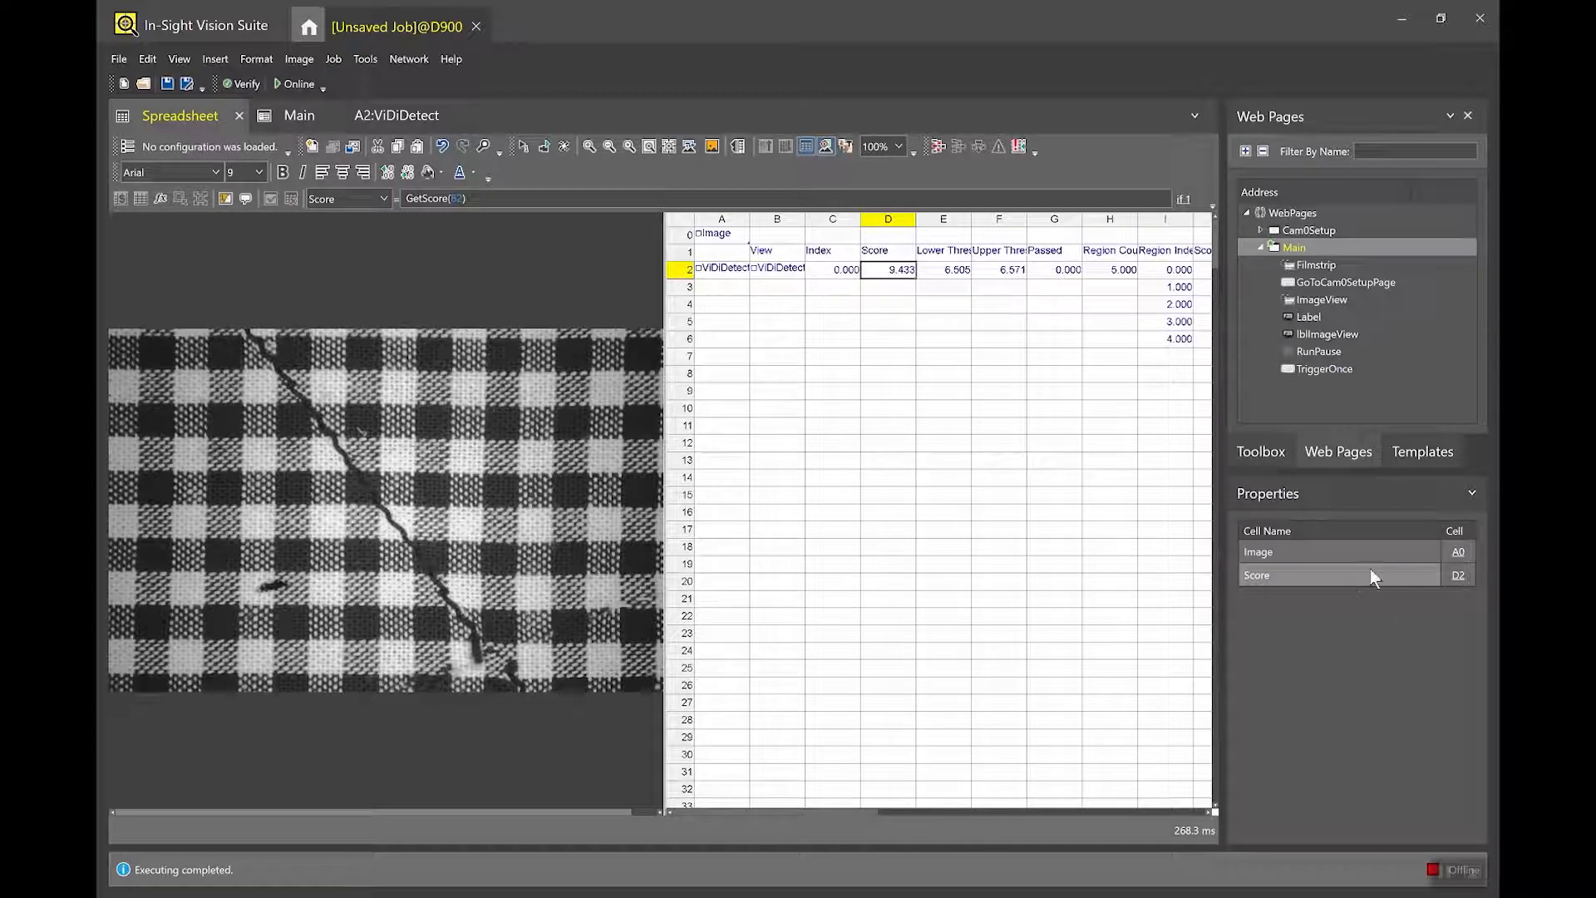
Return to the Main web page, show the job's tags and filter them by the name Score.
click(291, 118)
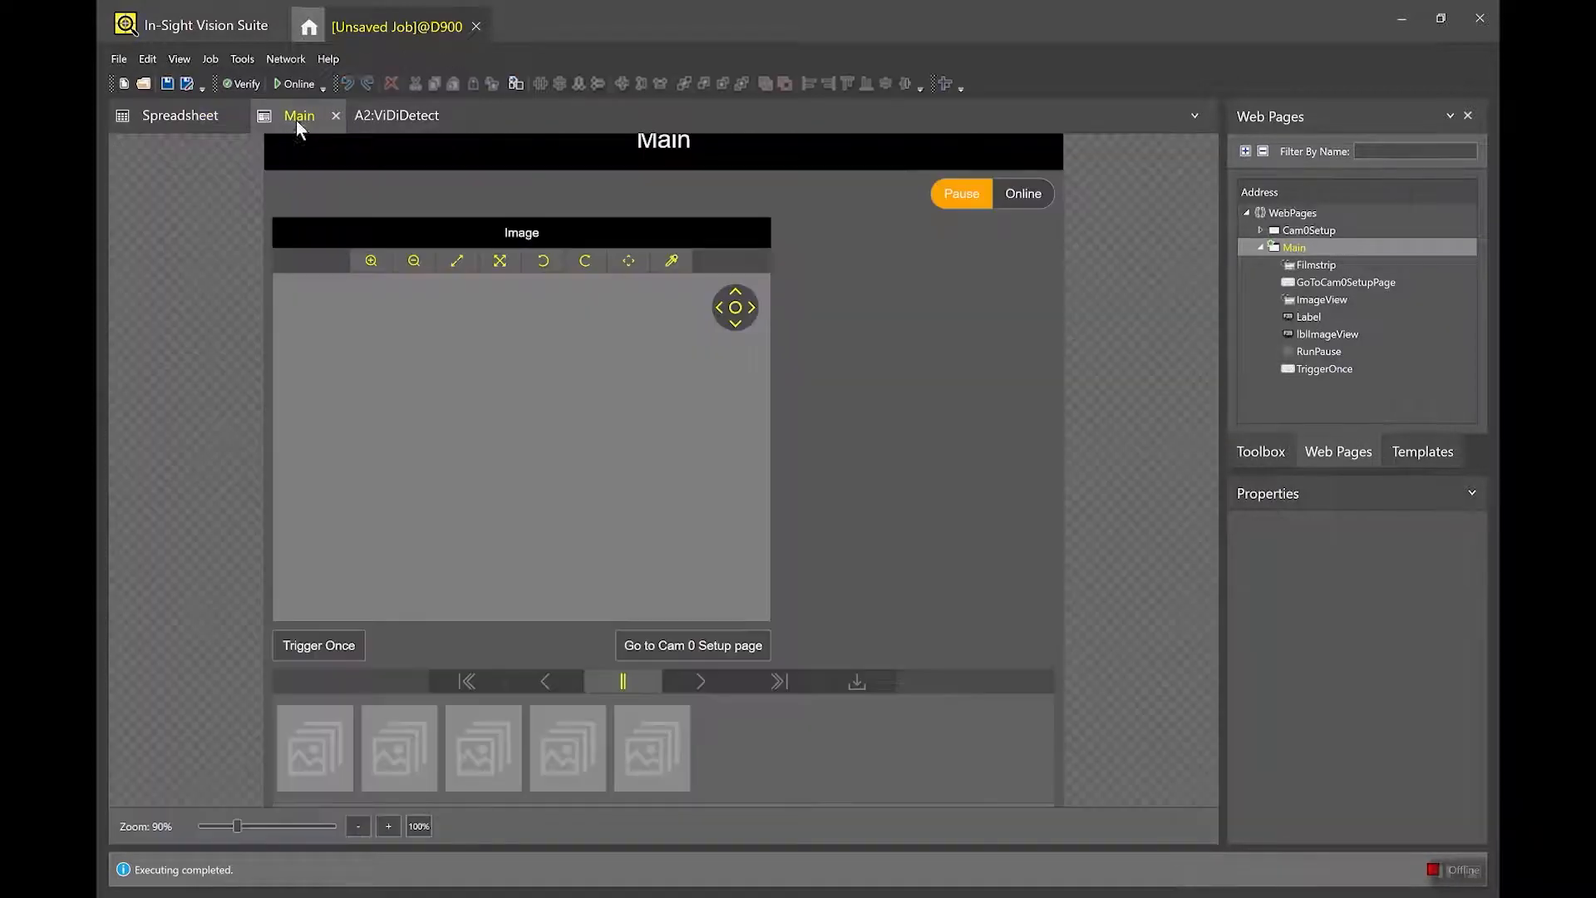
click(173, 61)
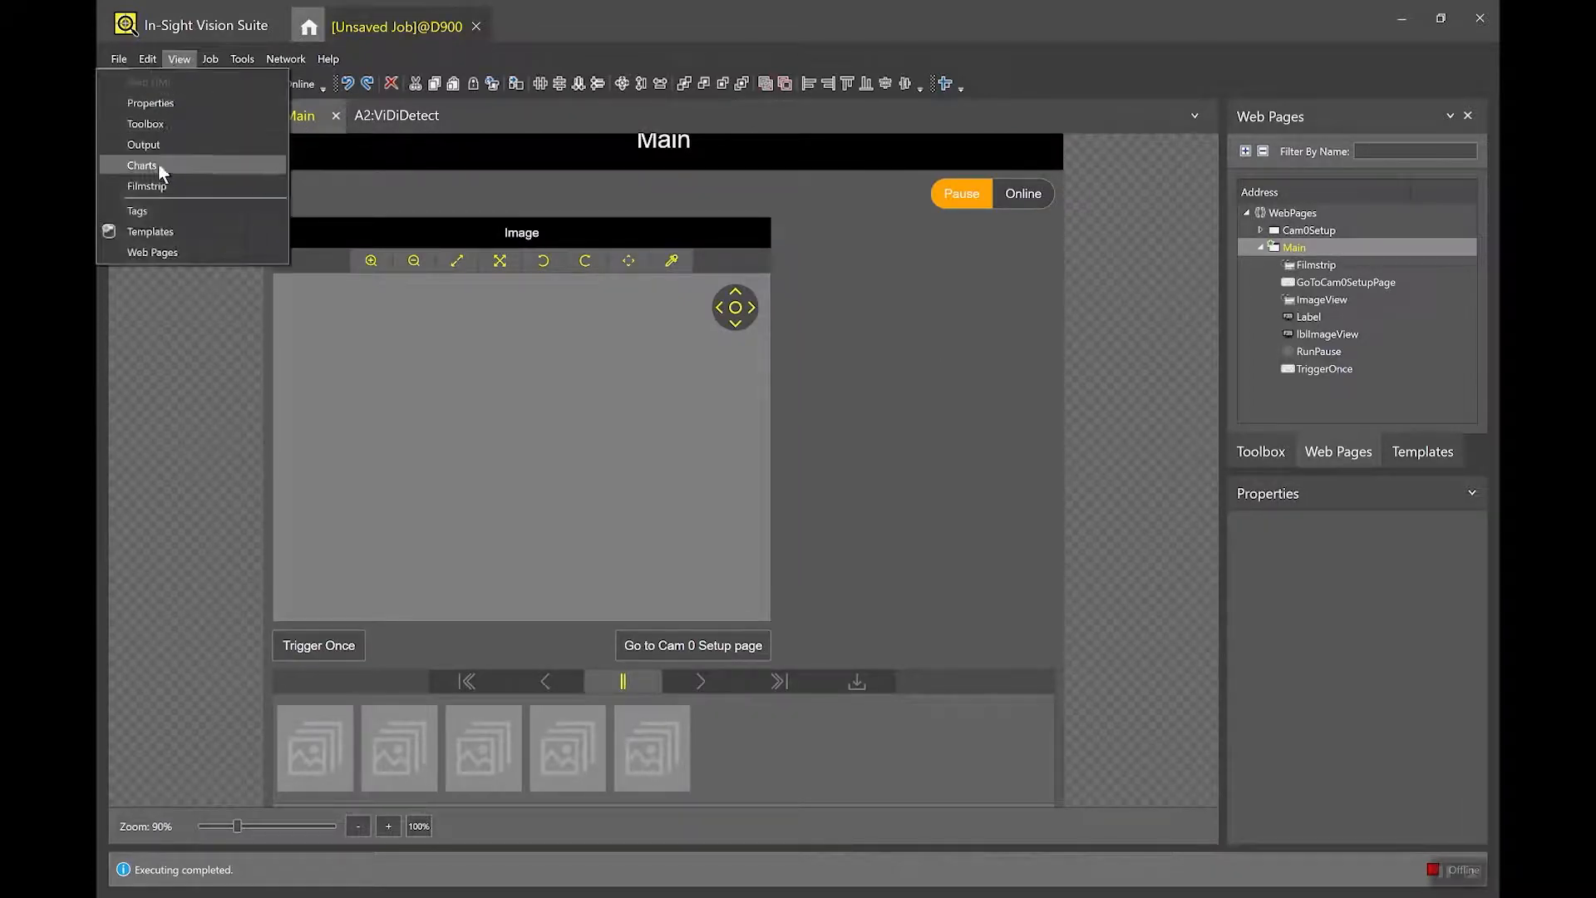
click(165, 210)
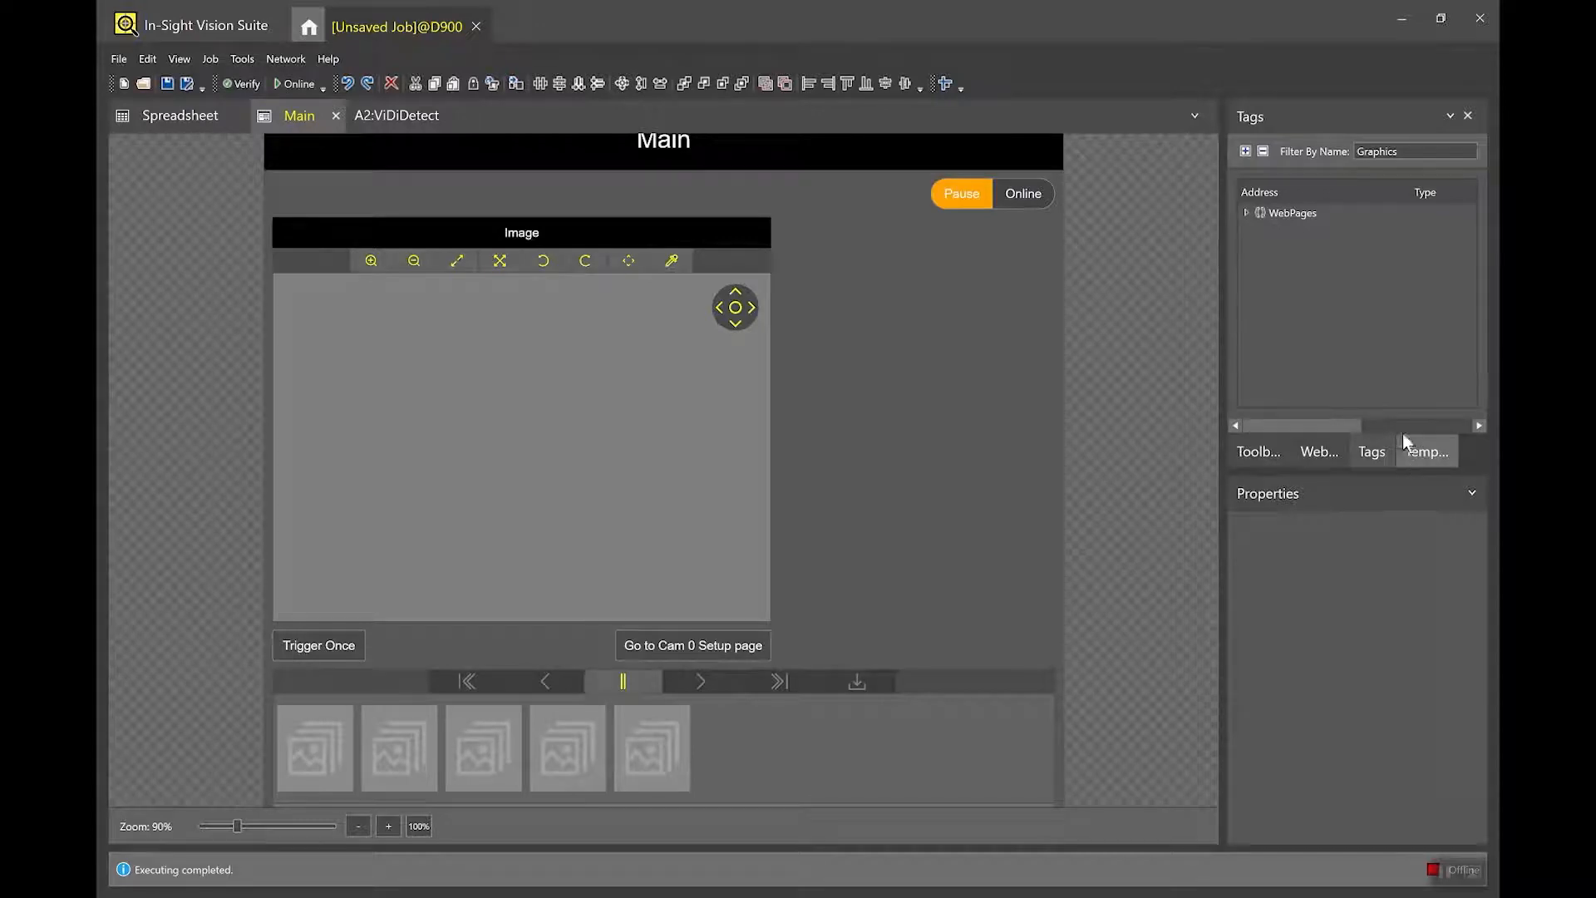
drag(1451, 151, 1339, 156)
text(Score)
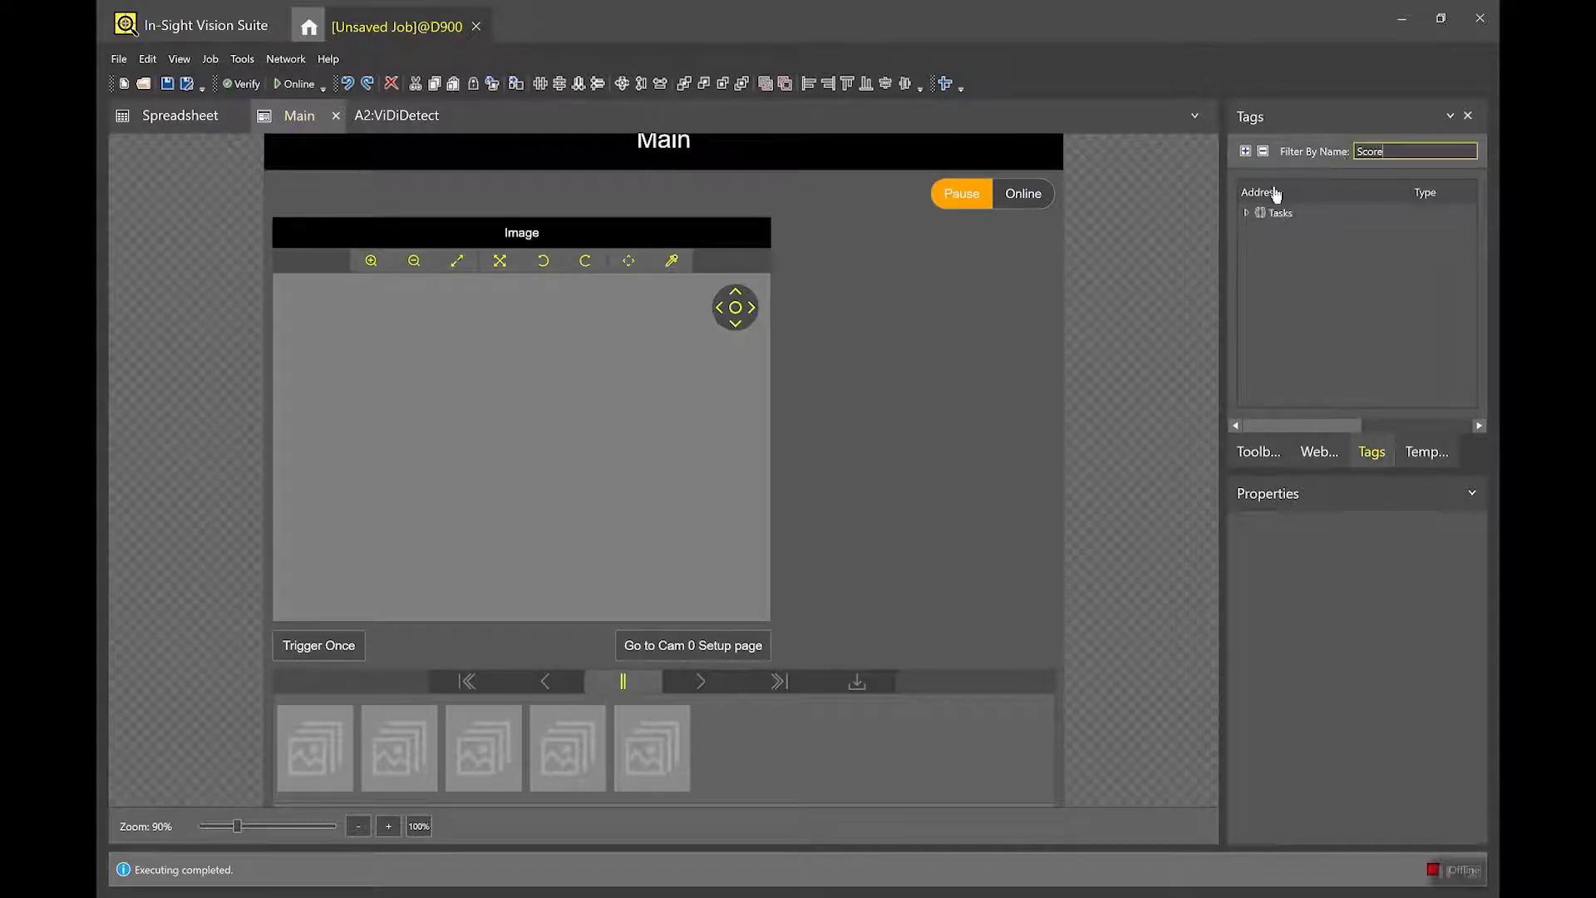
Place the spreadsheet's Score tag with its label on the Main page, beside the image view and below the Pause/Online switch.
click(1325, 264)
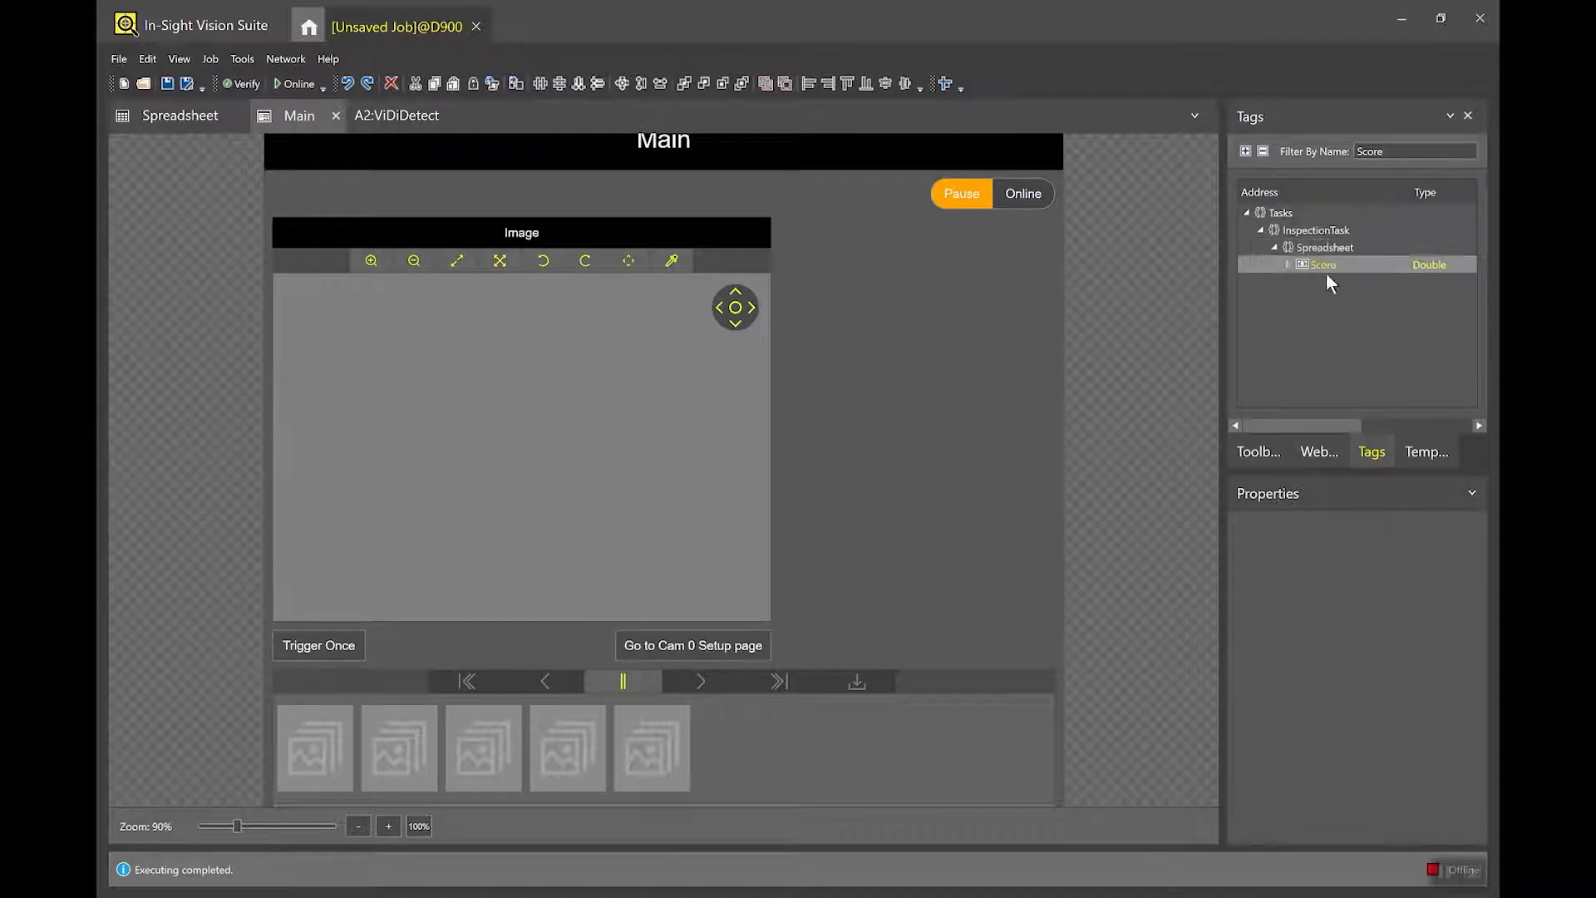
drag(1328, 266, 985, 279)
drag(1036, 397, 831, 281)
drag(965, 325, 1016, 278)
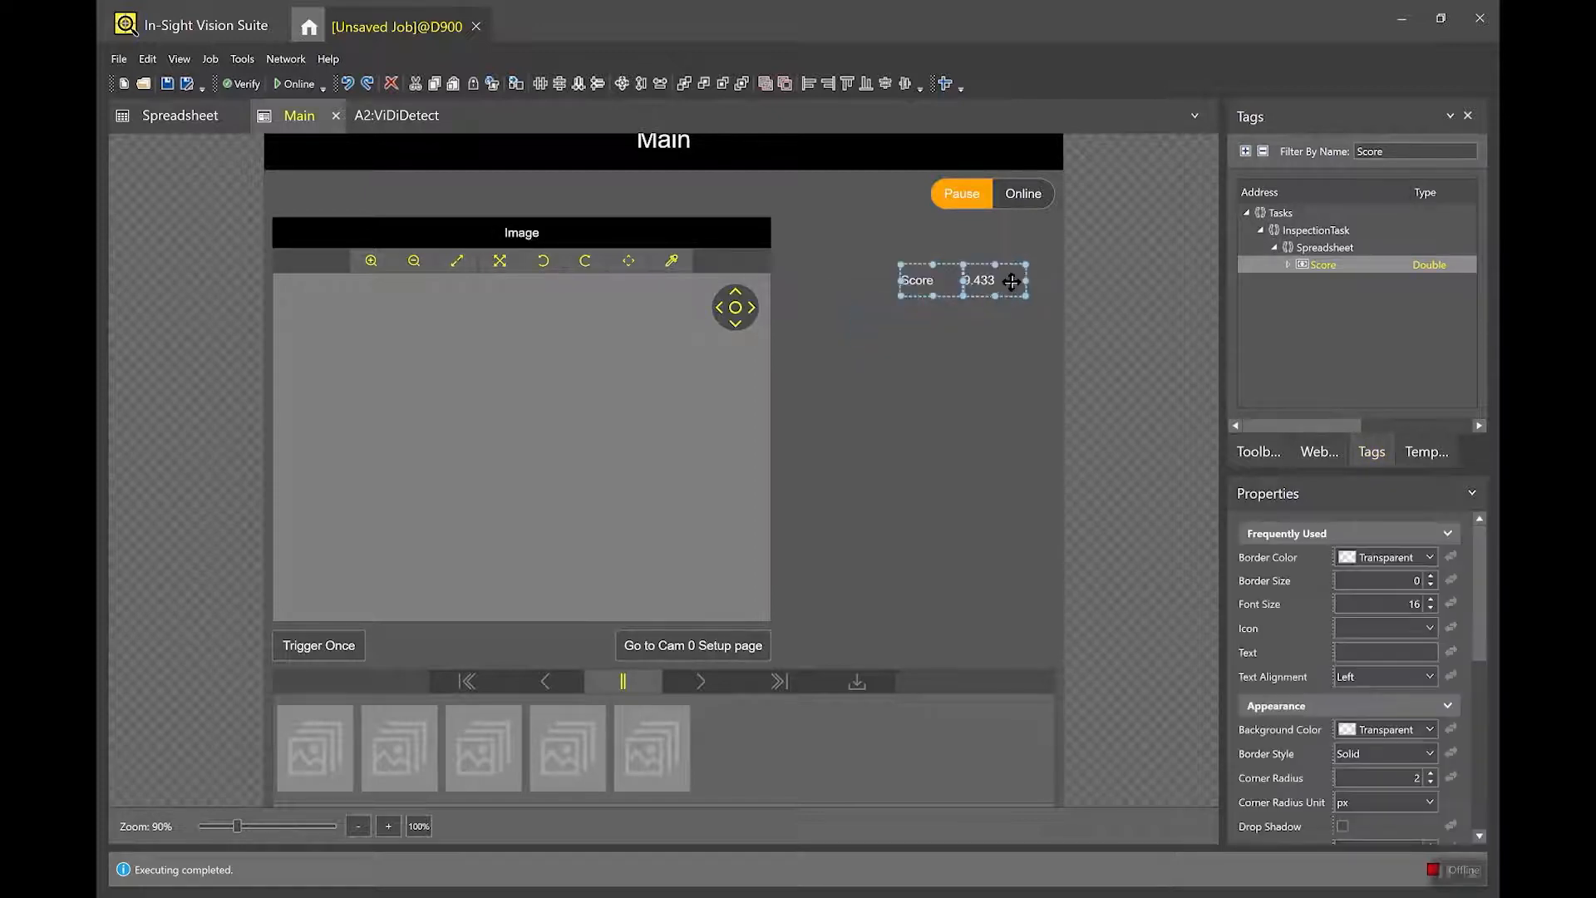
click(998, 332)
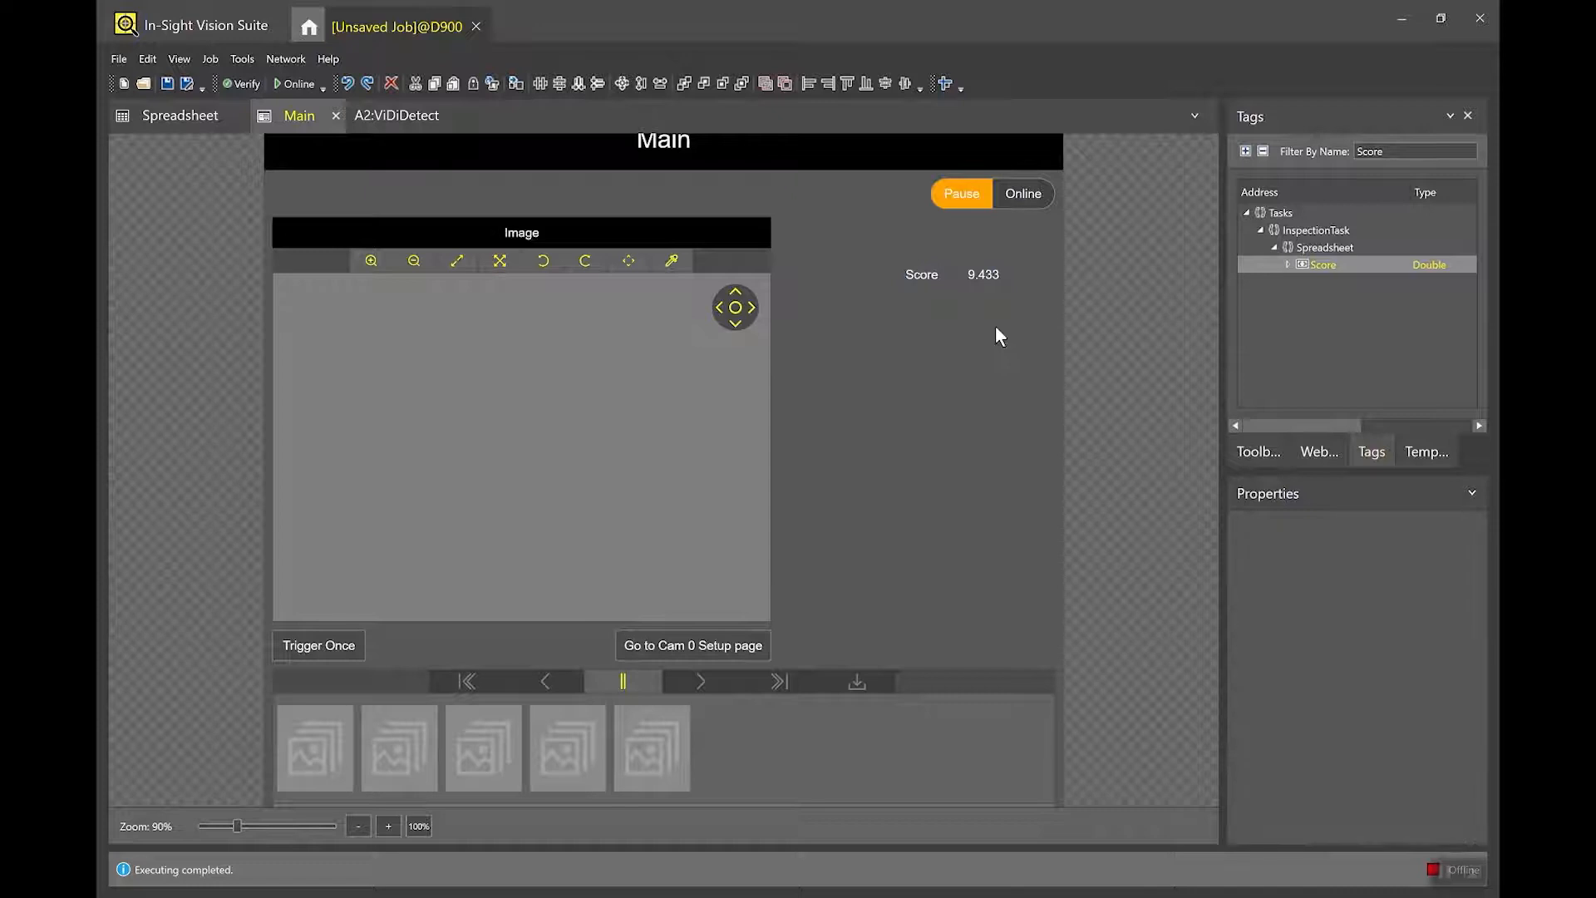
Link the Show parameter of the ViDiDetect tool in A2 to a list box in spreadsheet cell B8 and publish that cell.
click(178, 116)
click(722, 306)
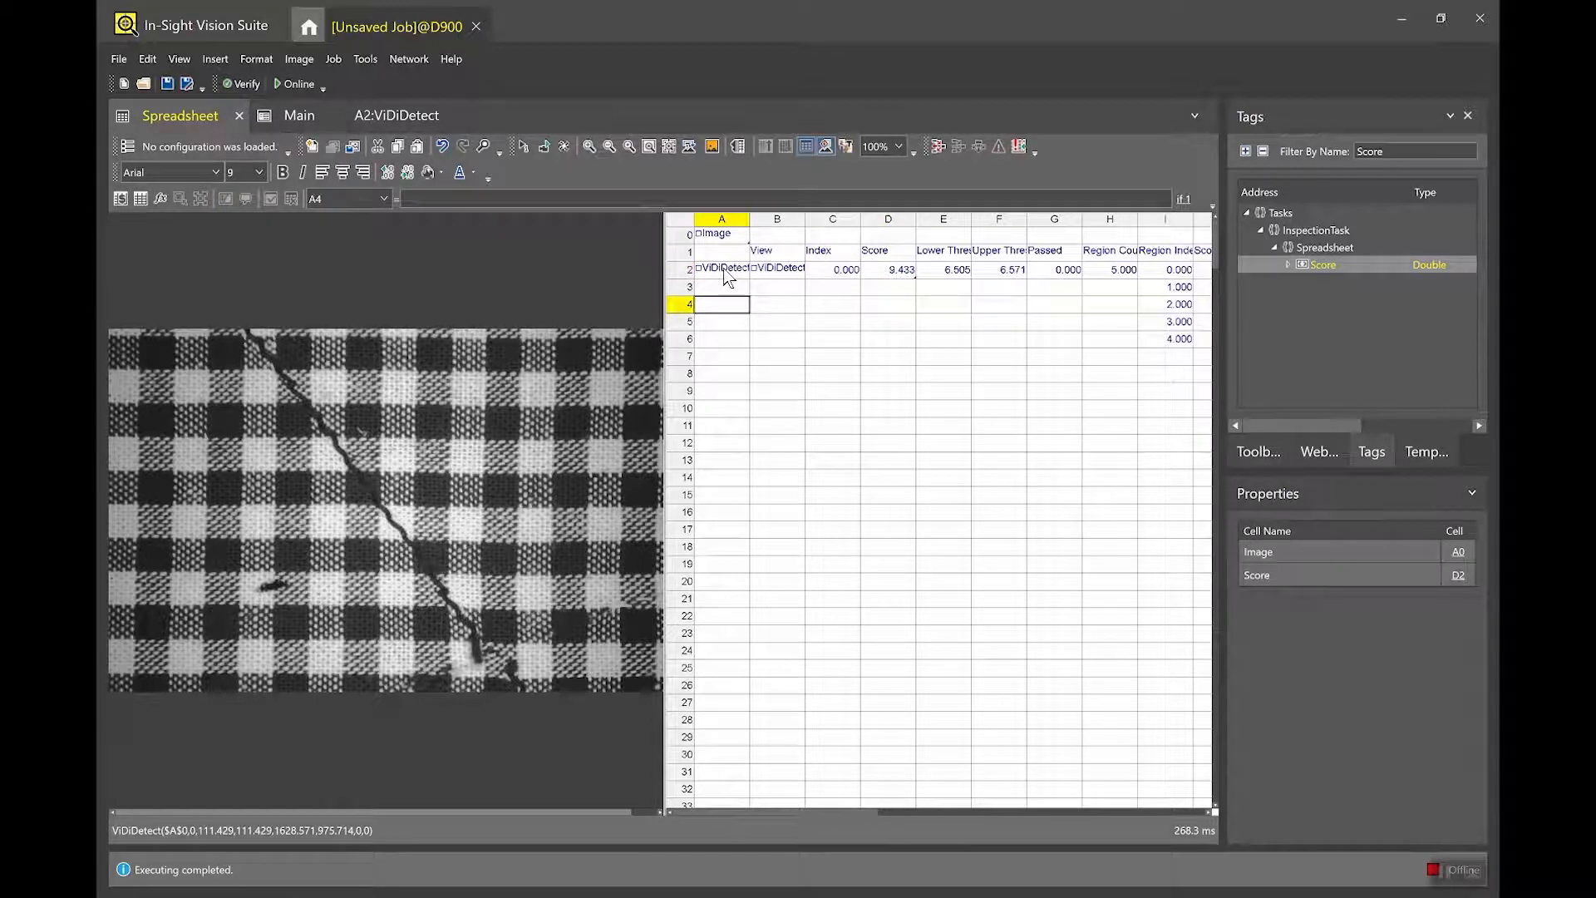
double_click(725, 277)
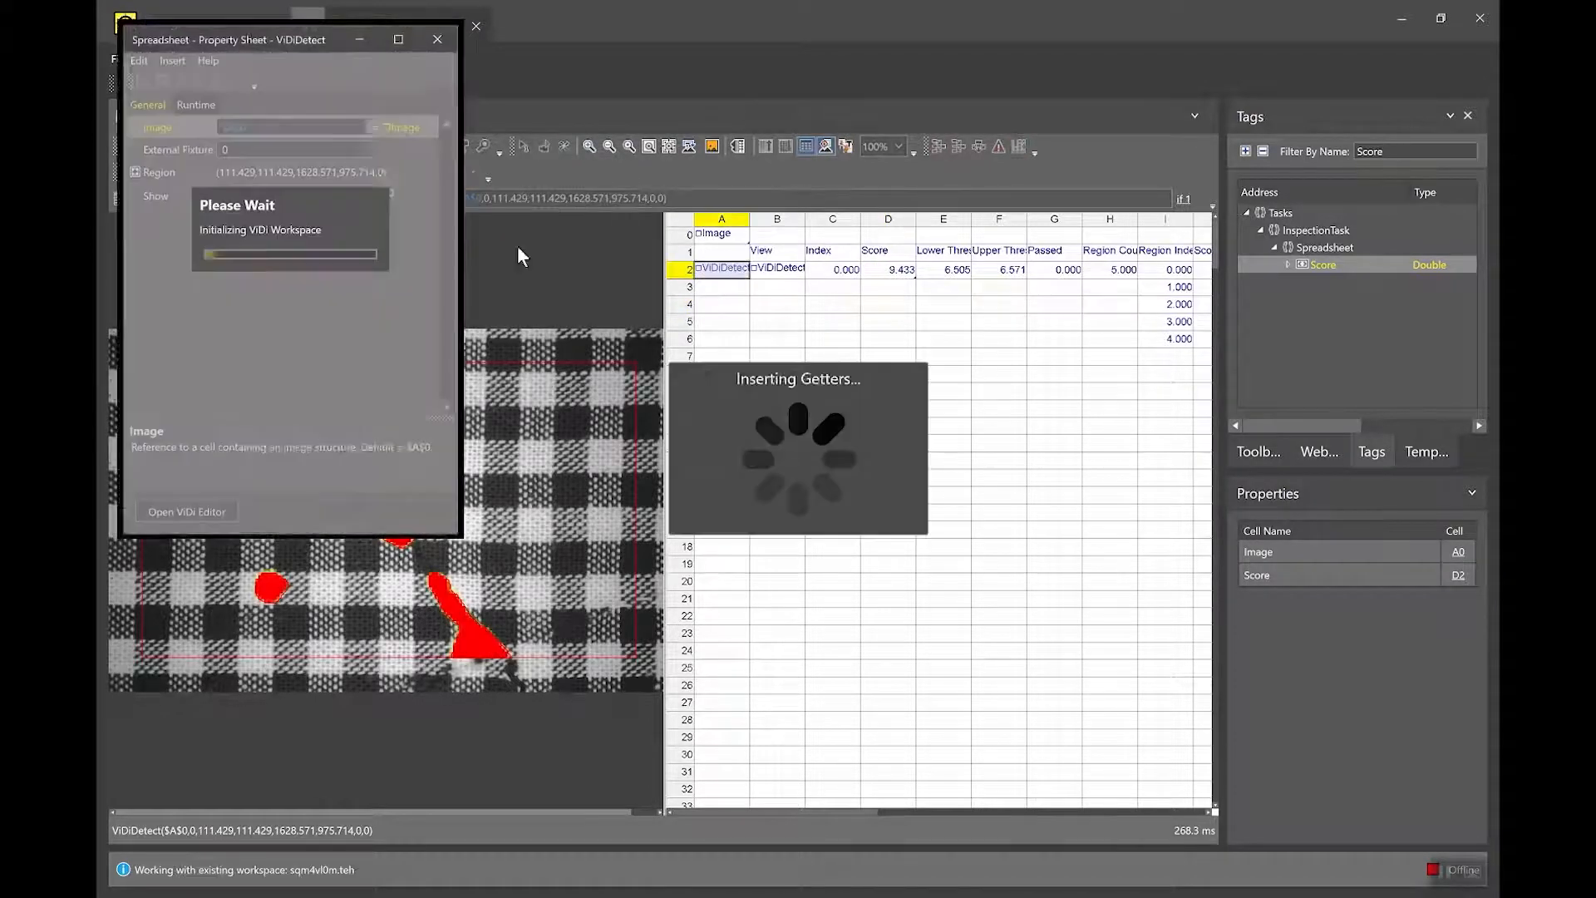
click(152, 196)
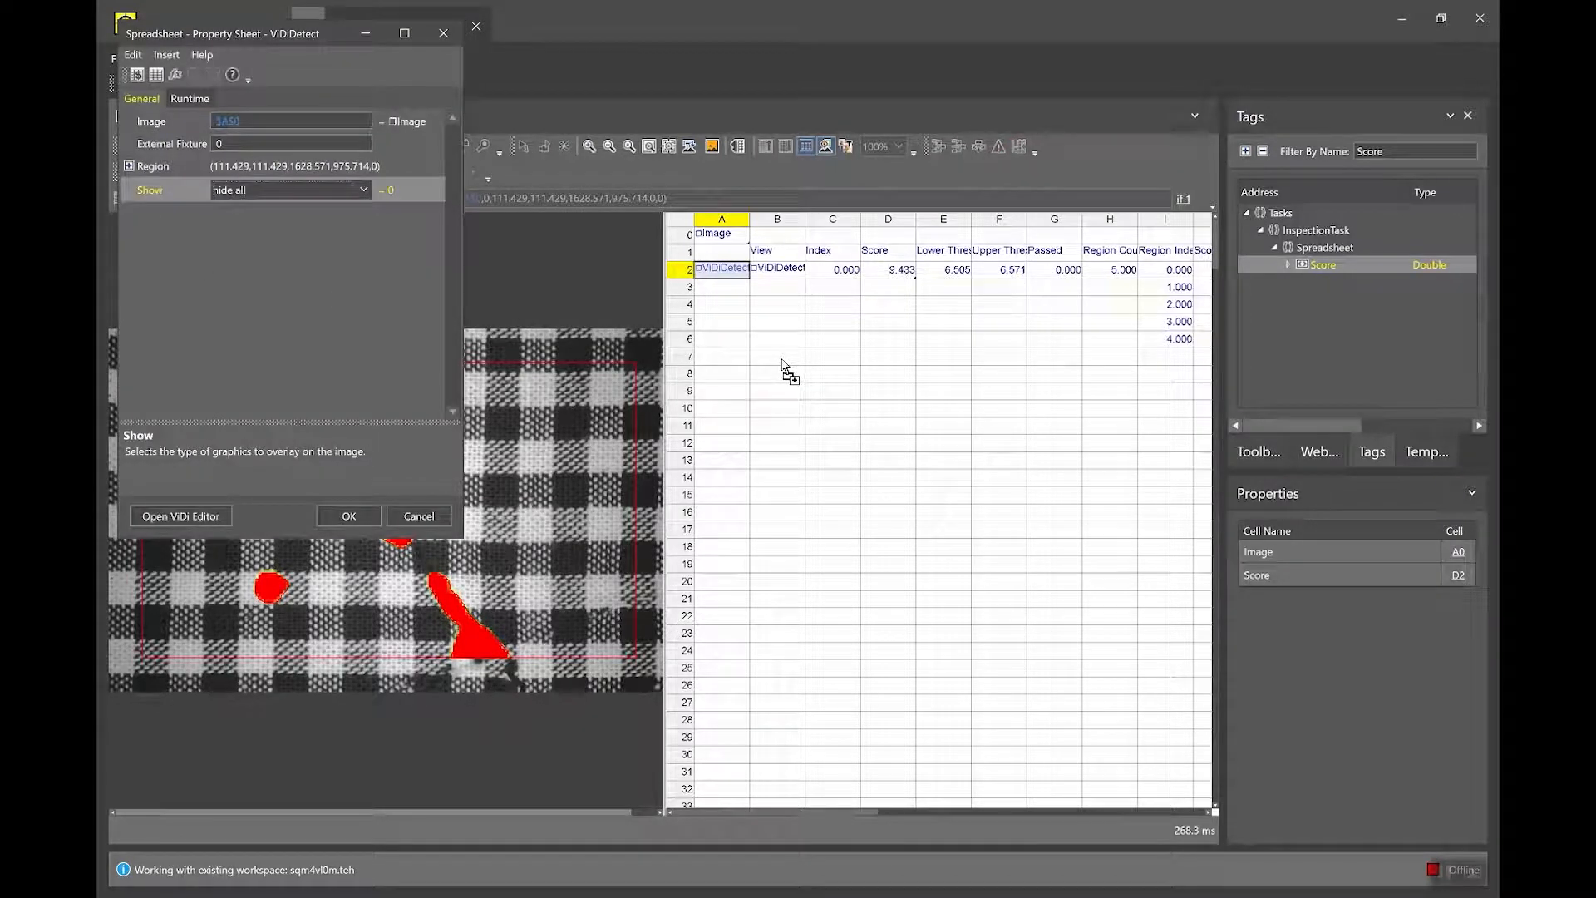
drag(782, 366, 783, 363)
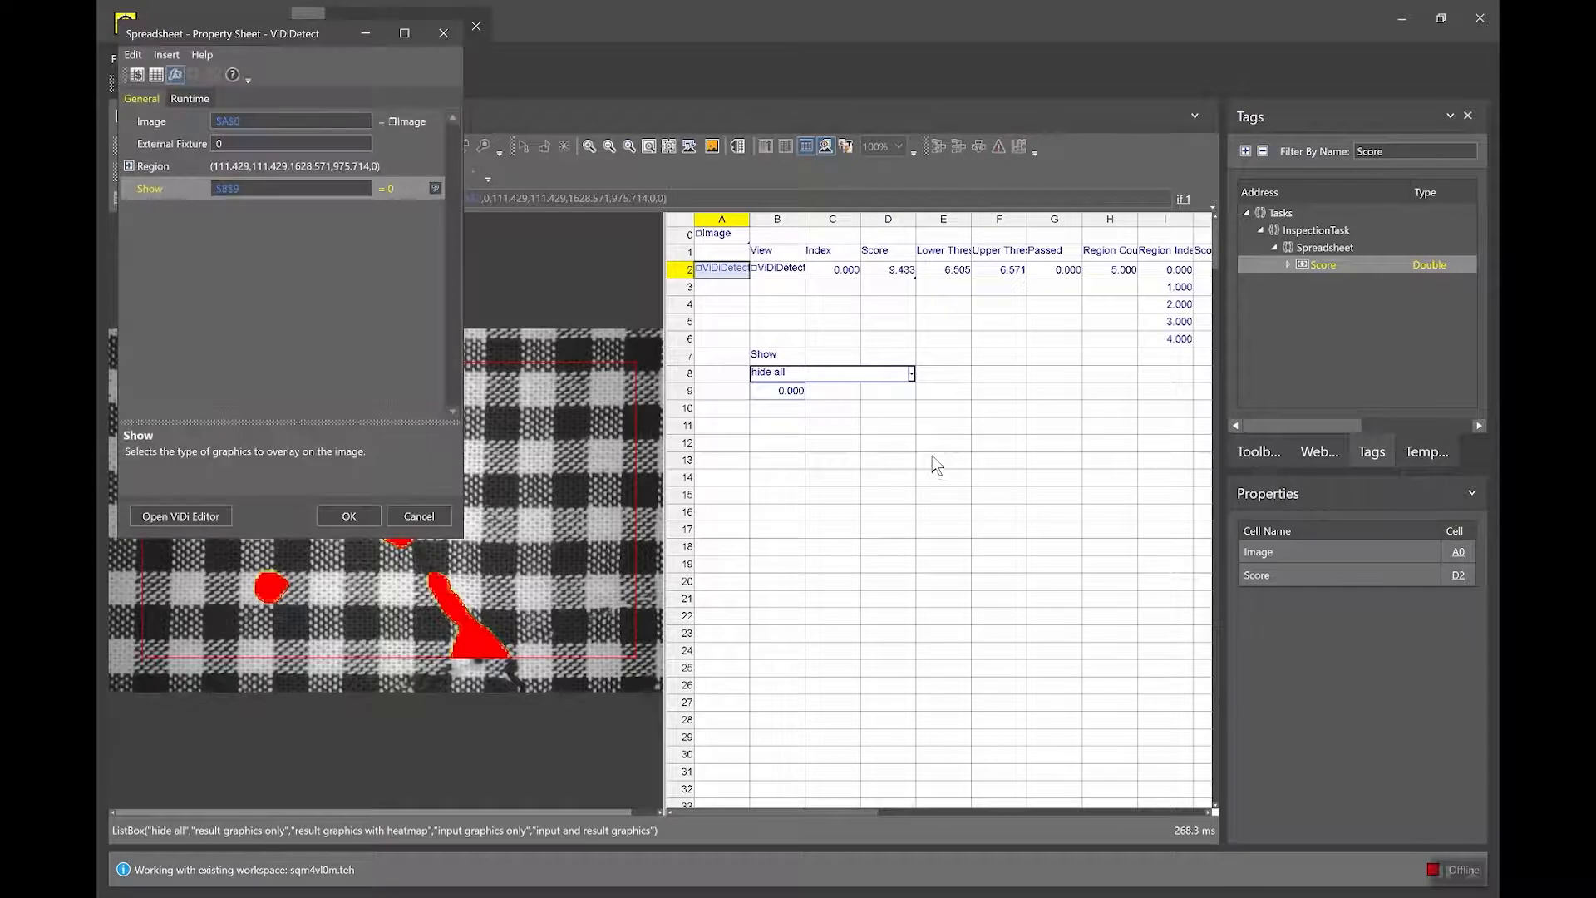
click(349, 515)
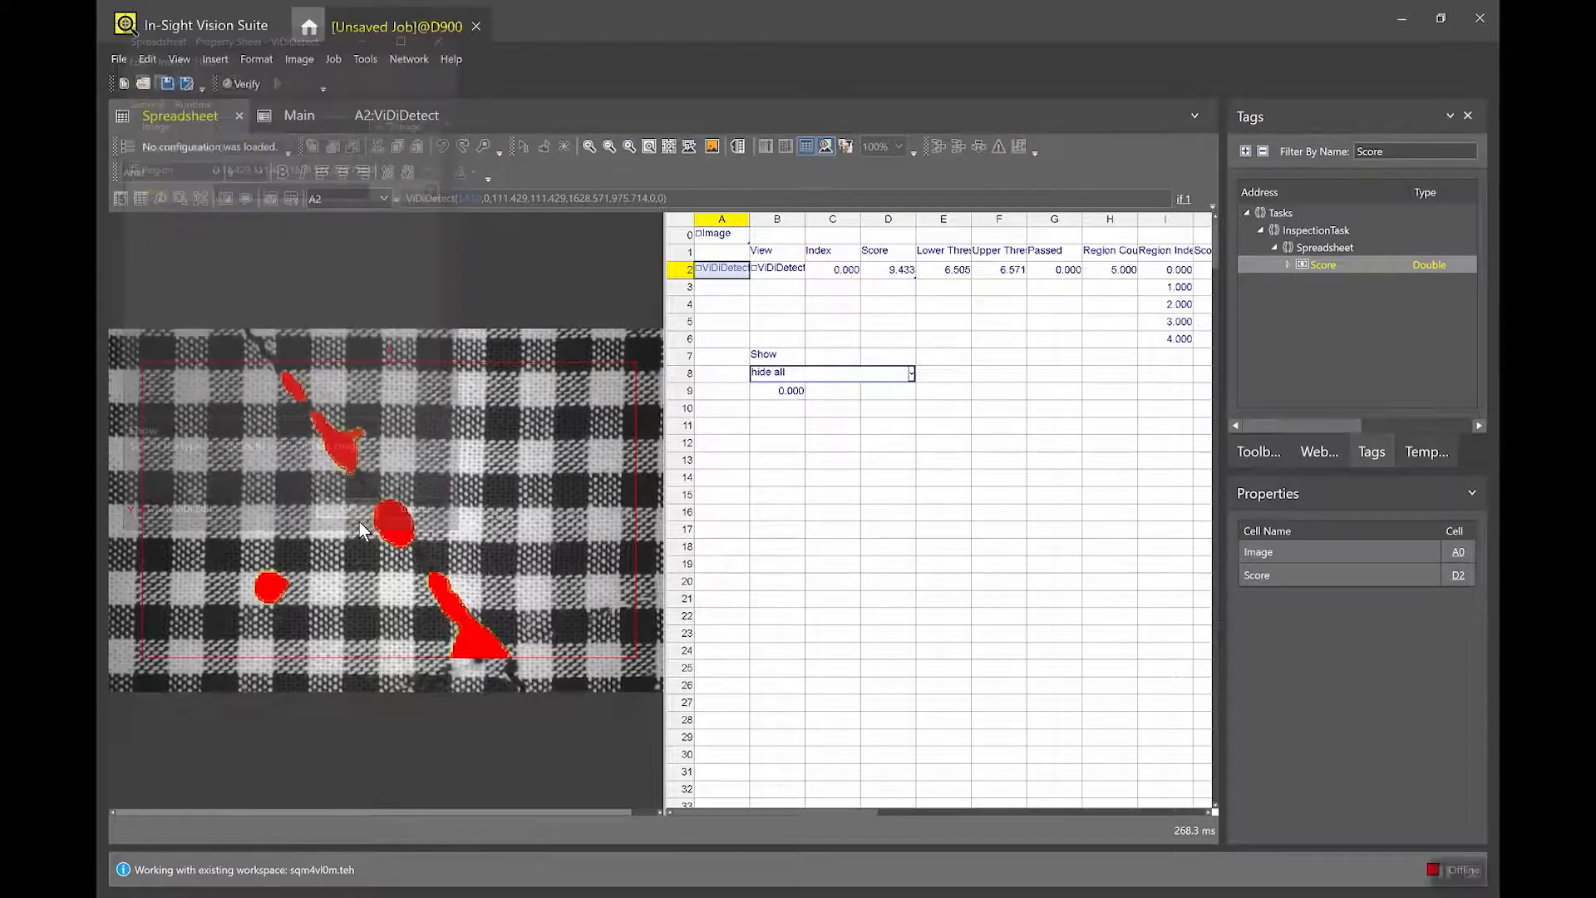
right_click(769, 374)
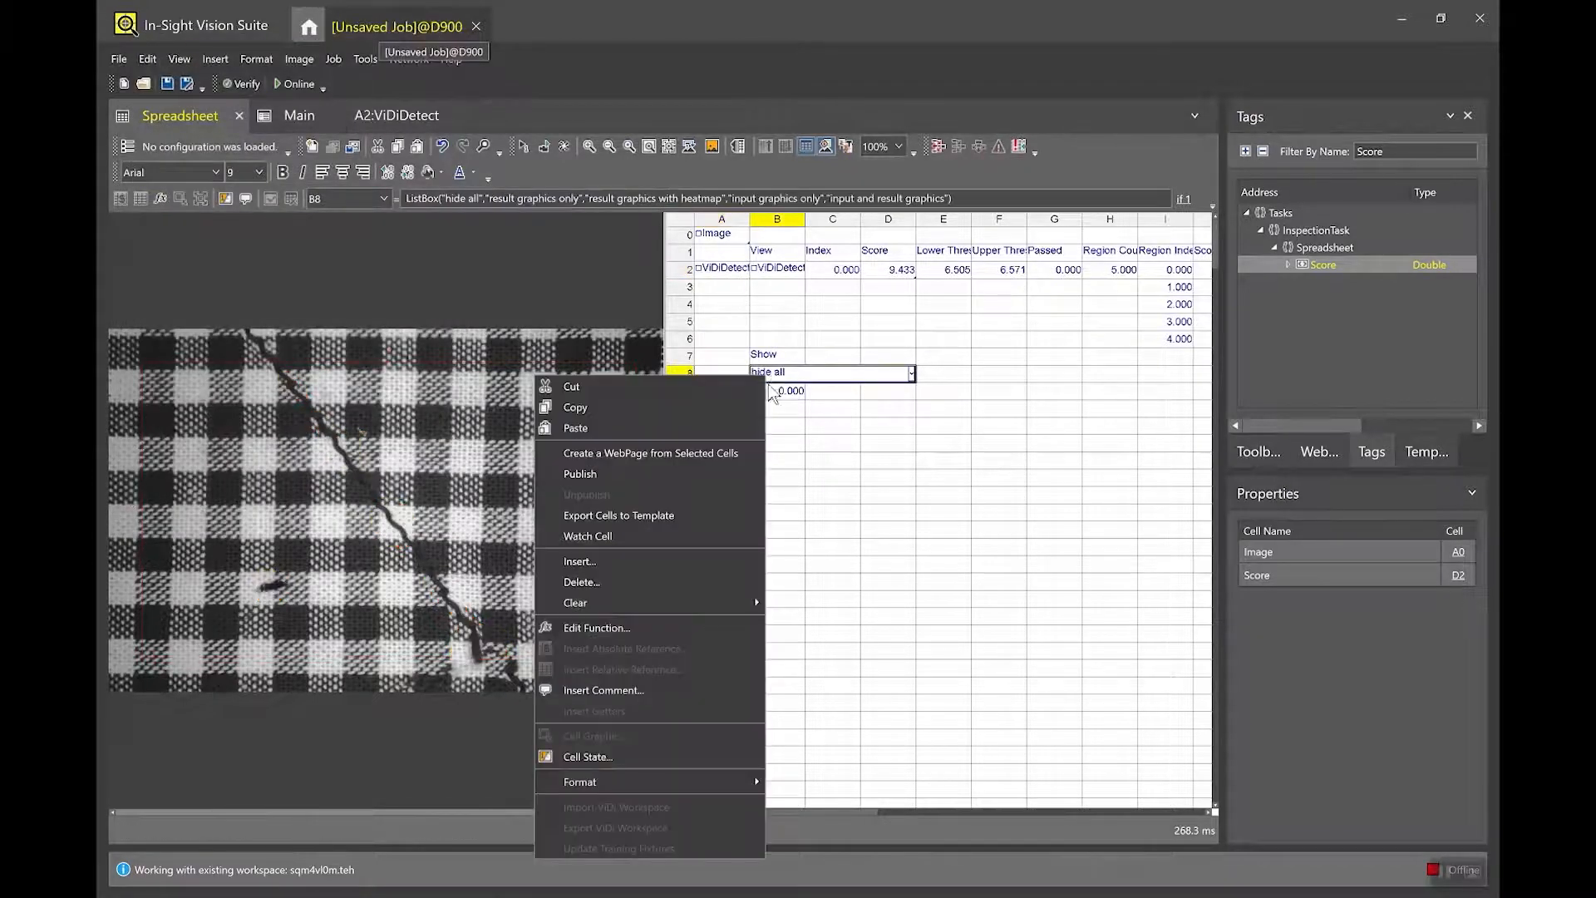
click(660, 473)
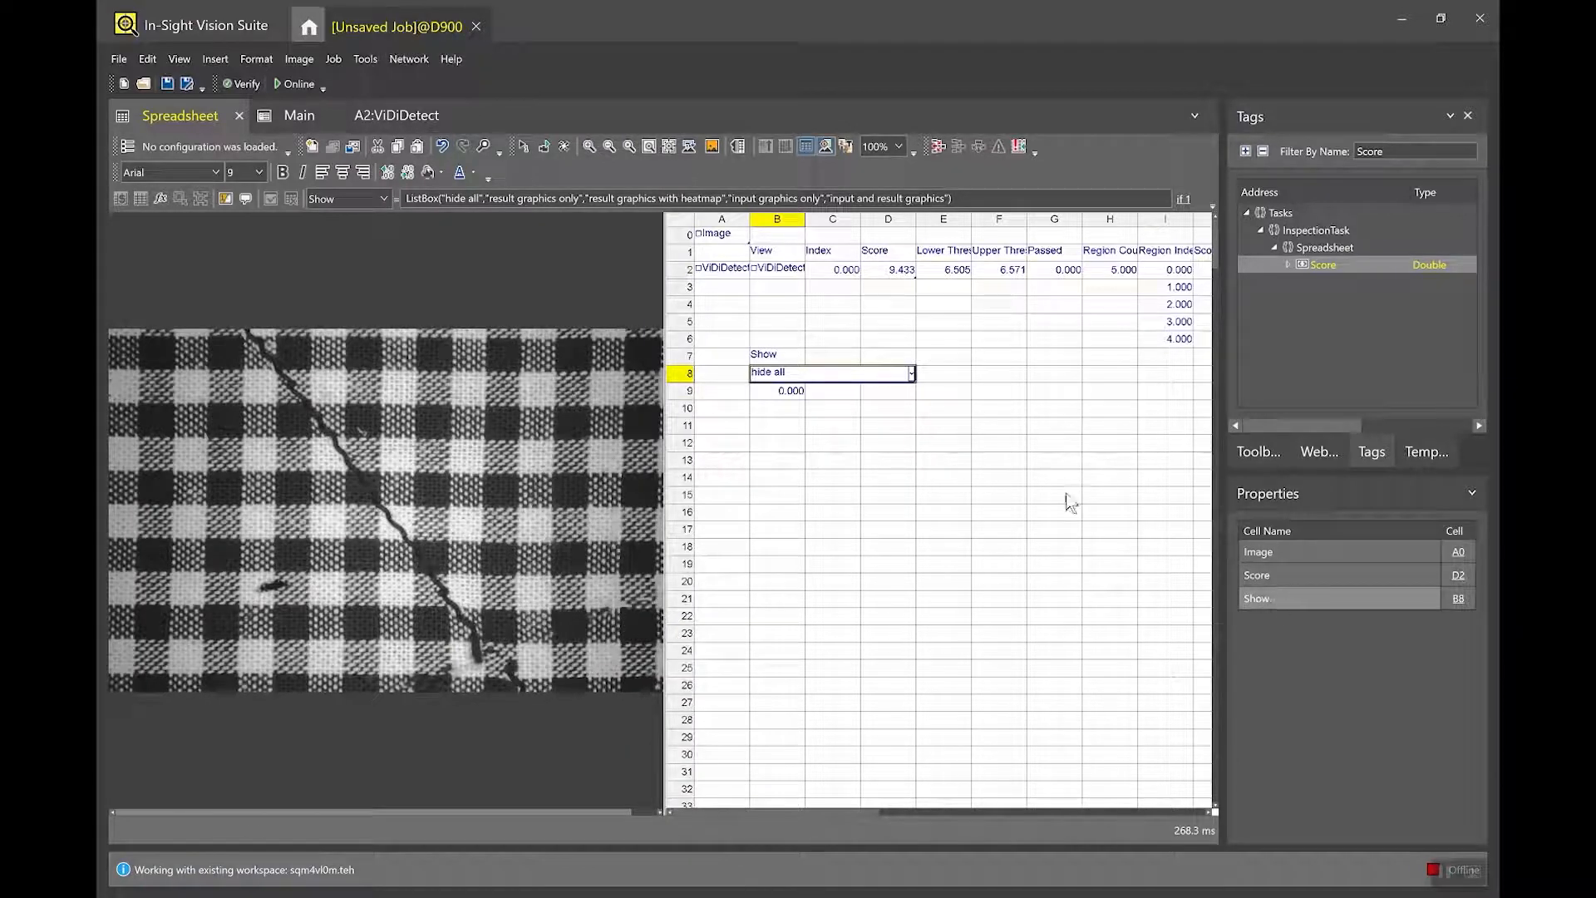
Return to the Main web page and filter the job's tags by the name Show.
click(295, 116)
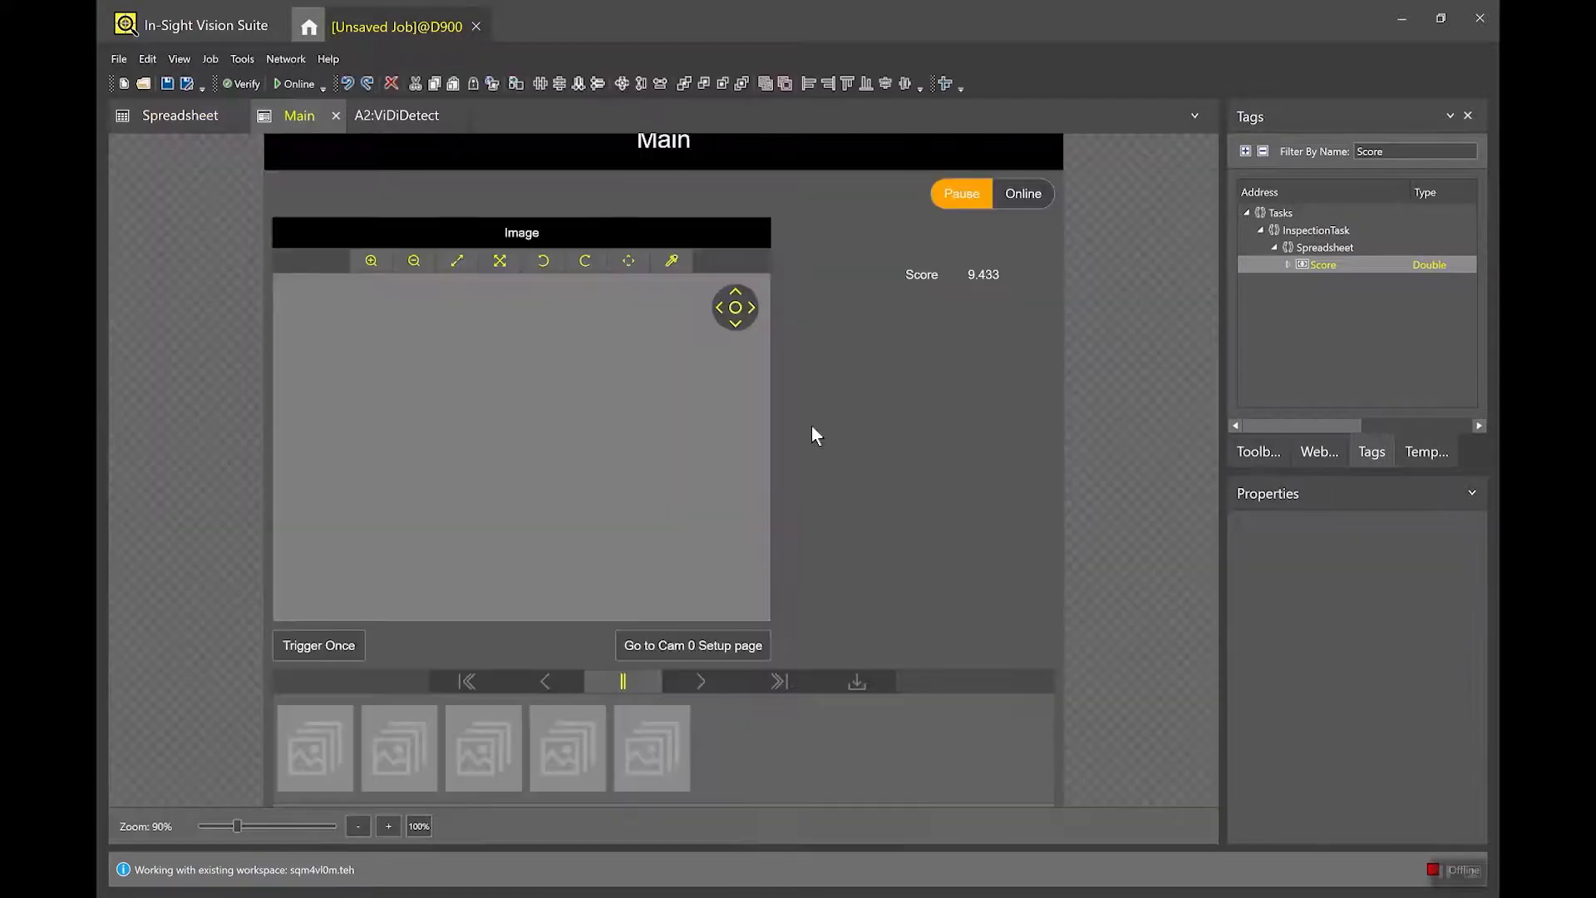
click(1380, 152)
key(BackSpace)
key(BackSpace)
key(BackSpace)
key(BackSpace)
text(how)
key(Return)
Place the spreadsheet's Show tag with its label on the Main page, directly below the Score value.
click(1310, 281)
drag(1311, 279, 912, 330)
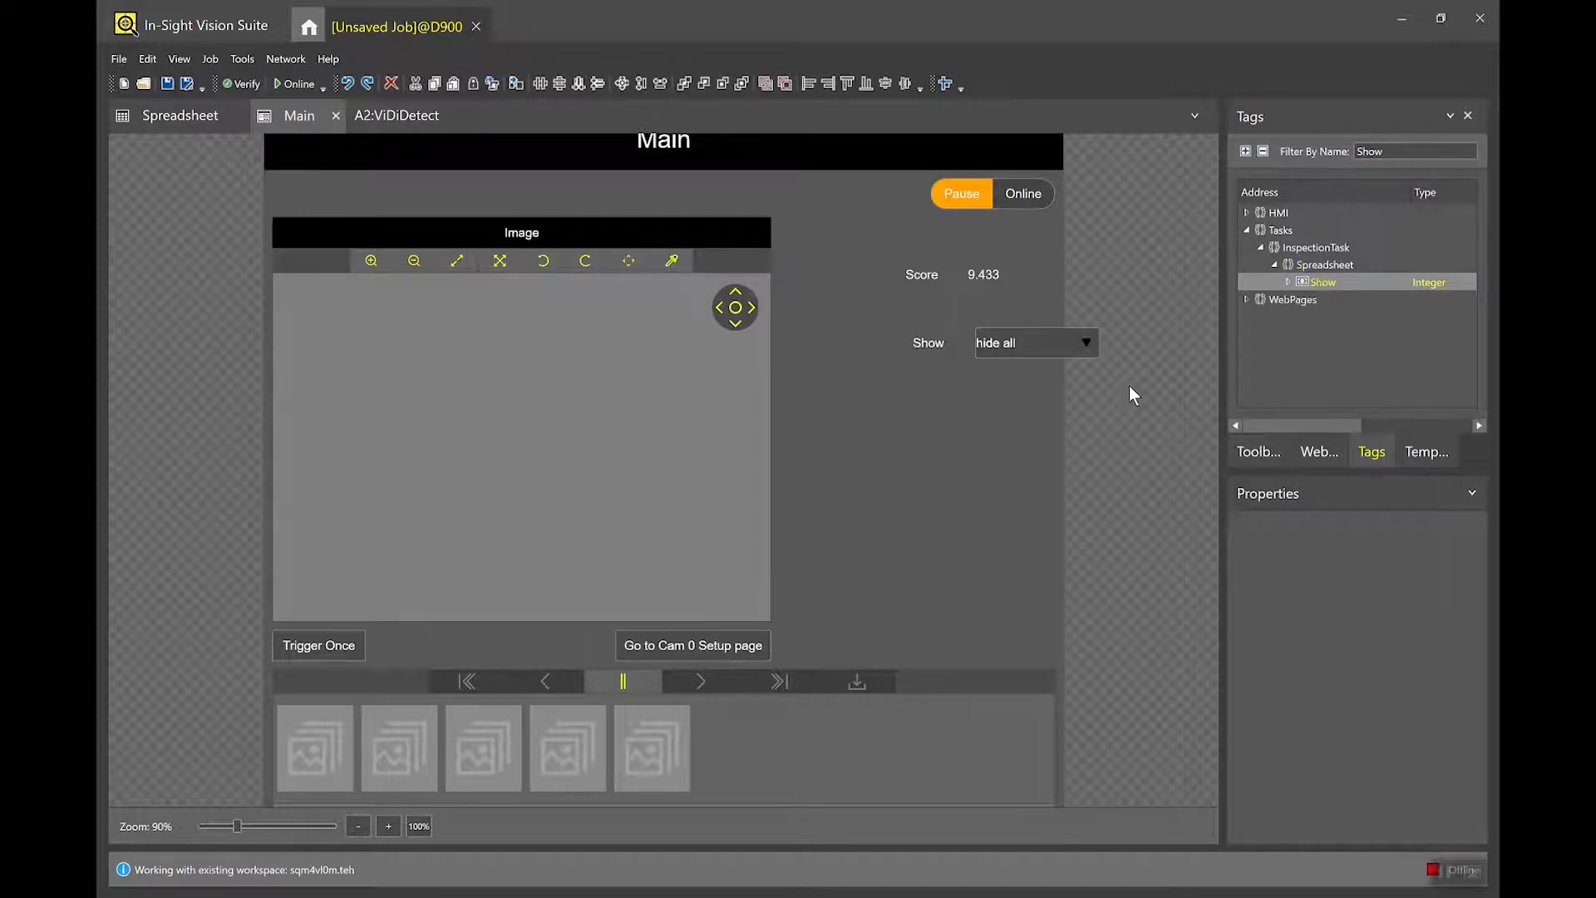
drag(962, 329, 896, 299)
click(941, 426)
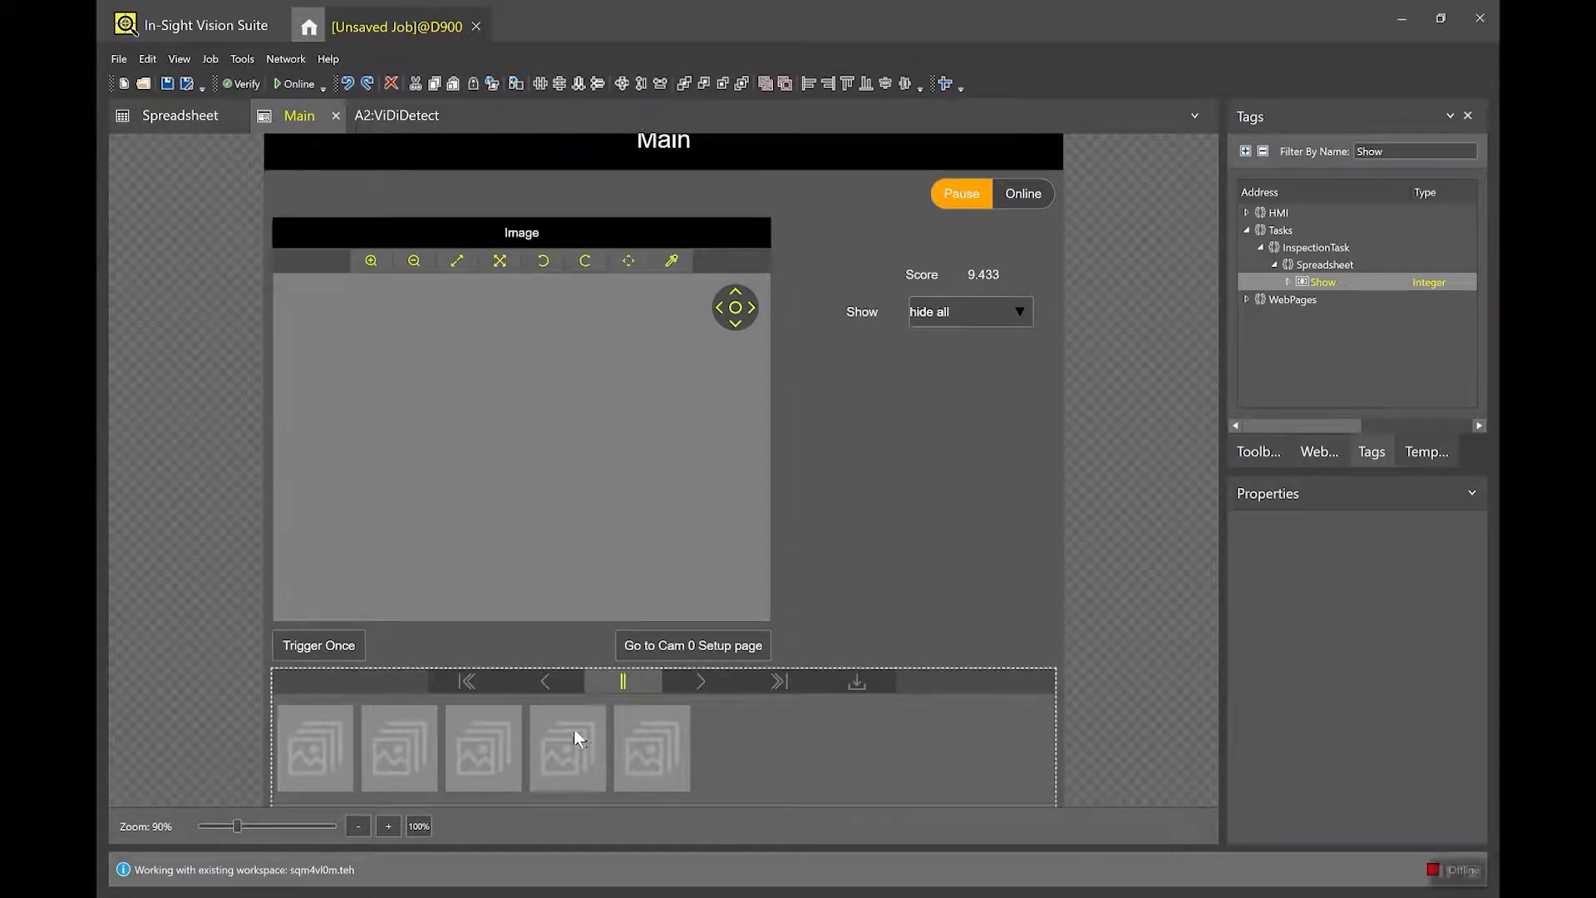
Make the spreadsheet's Passed cell G2 the filmstrip's watch cell, queuing pass and fail results.
click(203, 116)
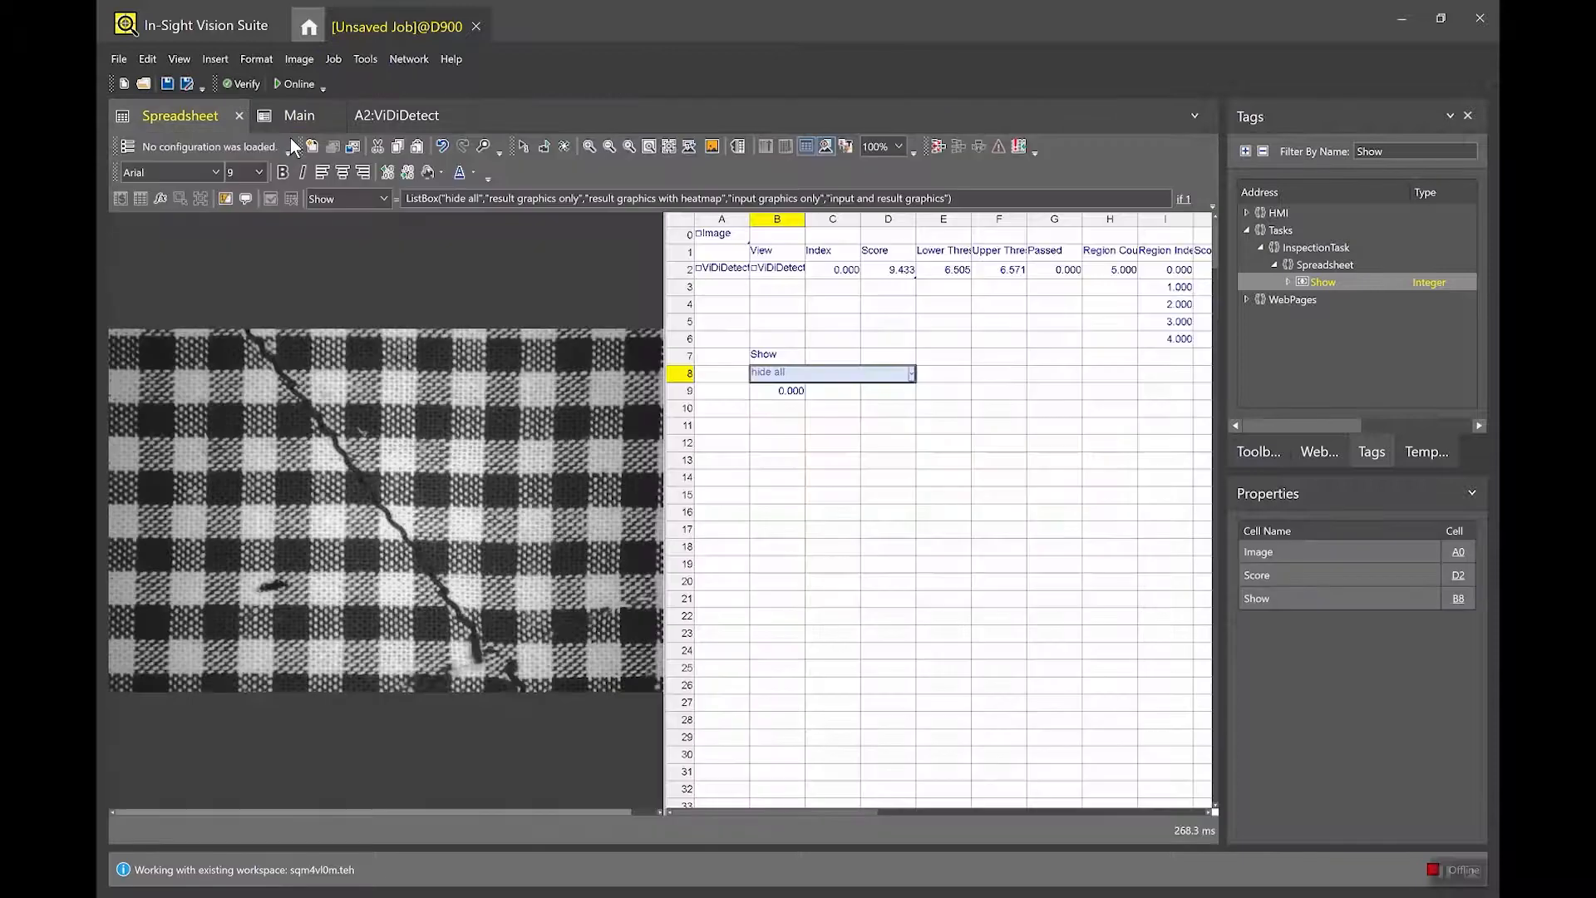
click(1061, 255)
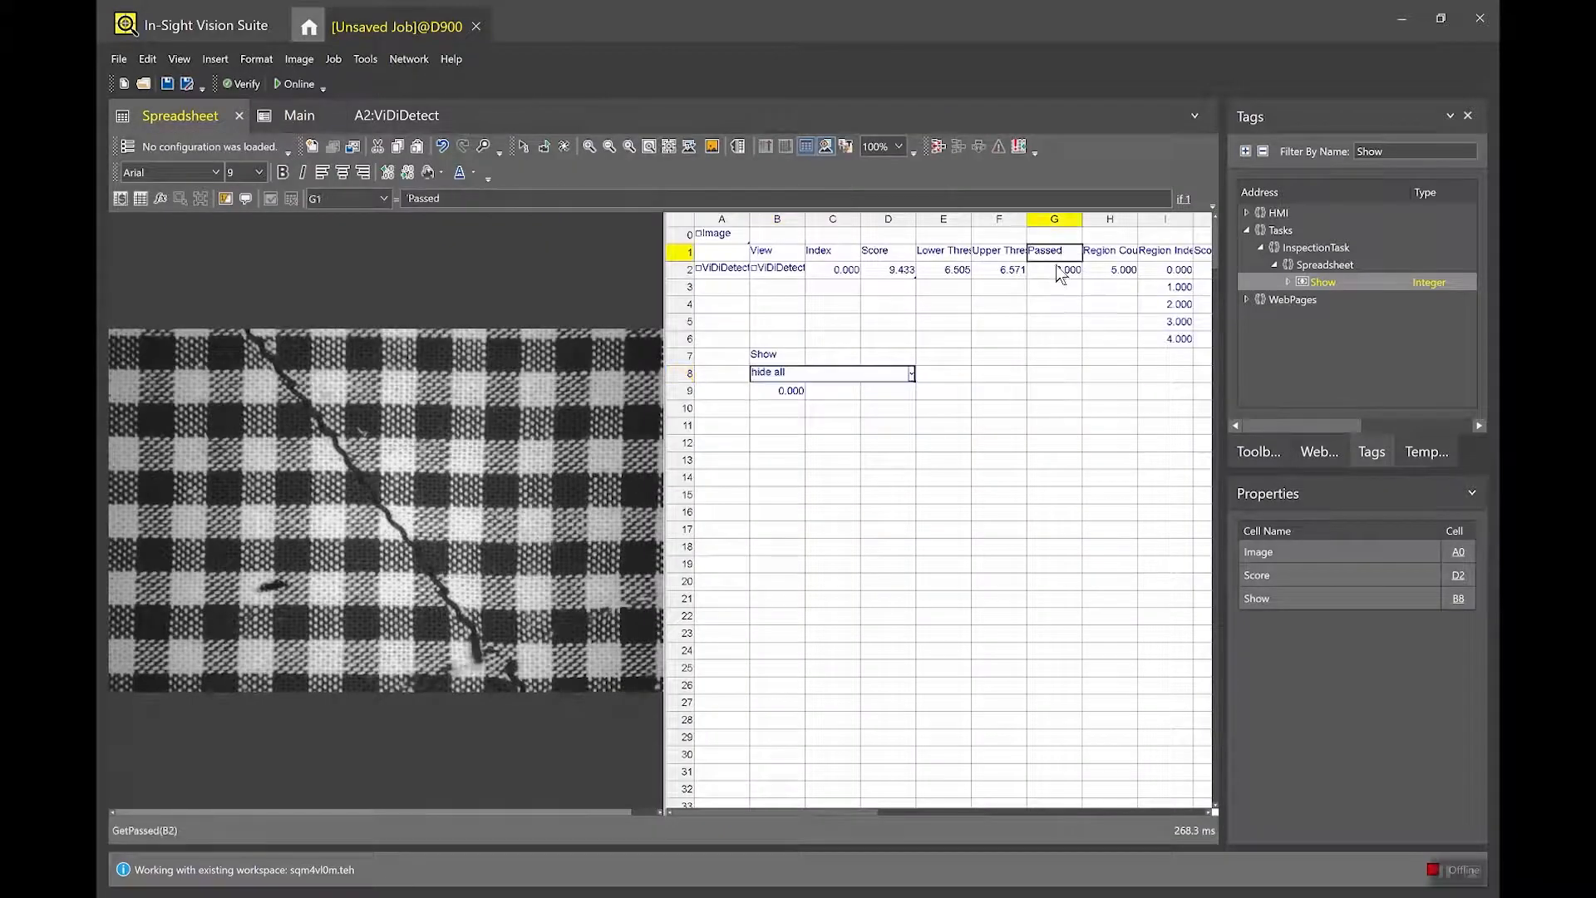
click(1061, 274)
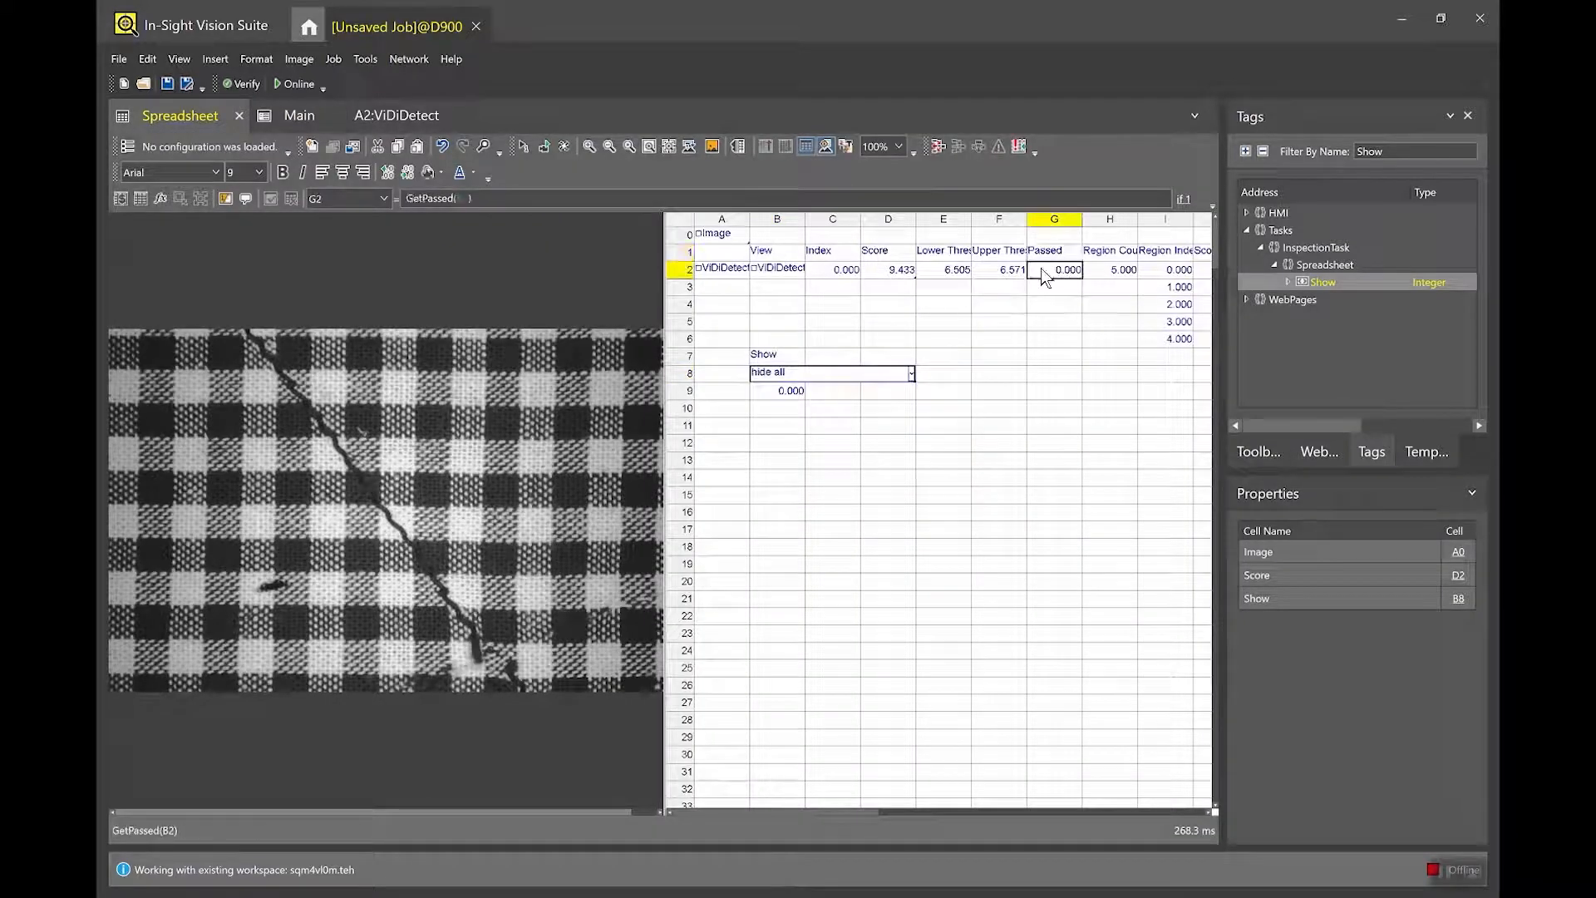
right_click(1041, 268)
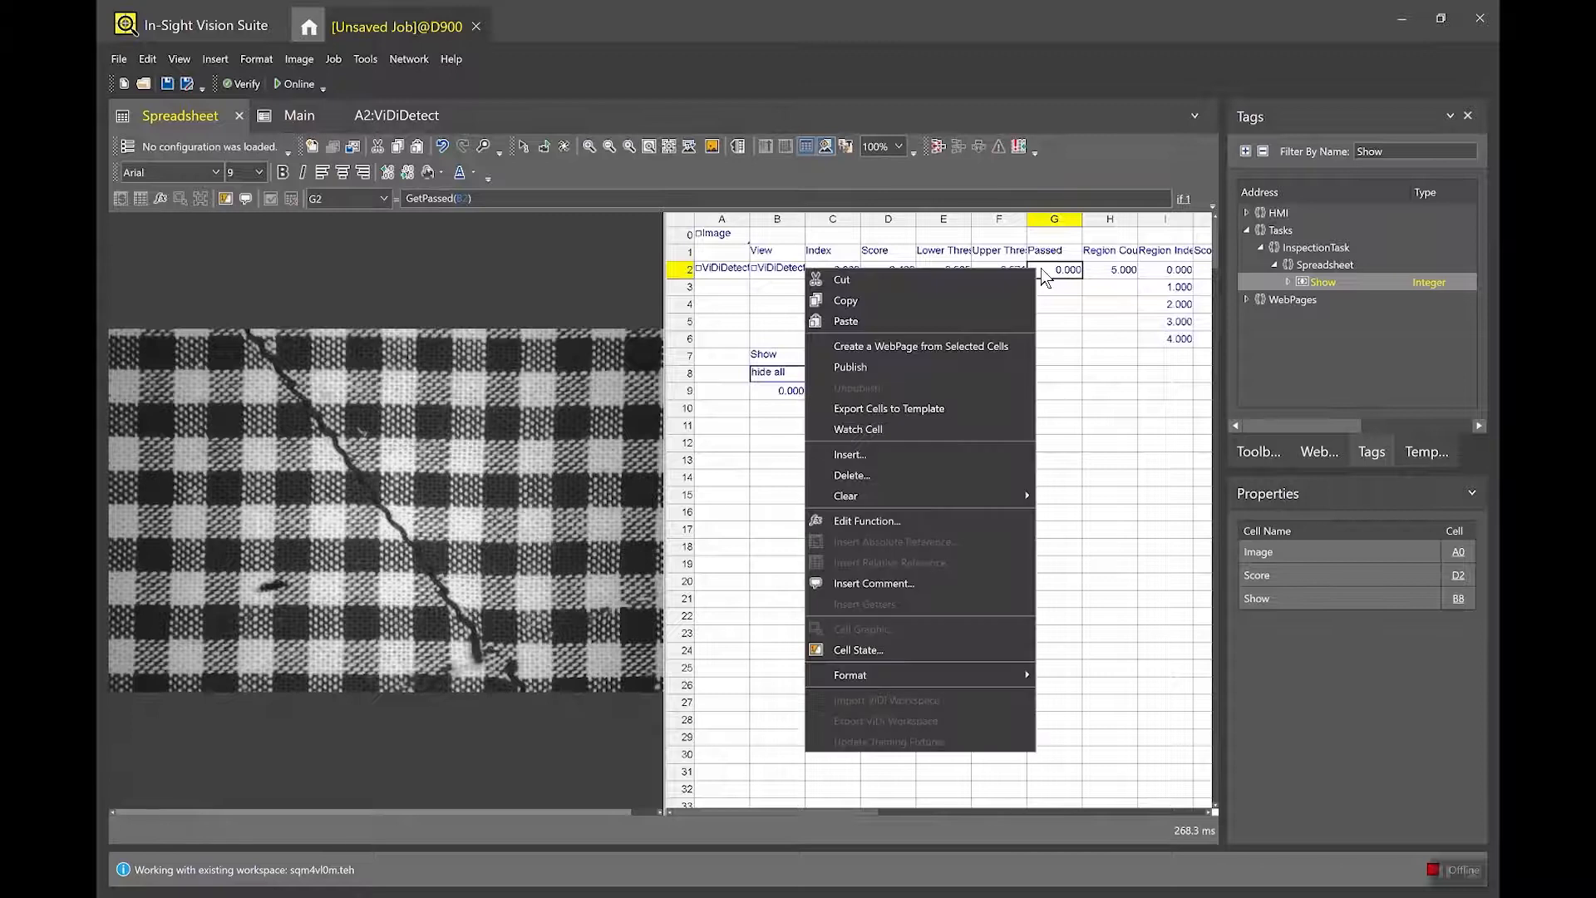
click(880, 427)
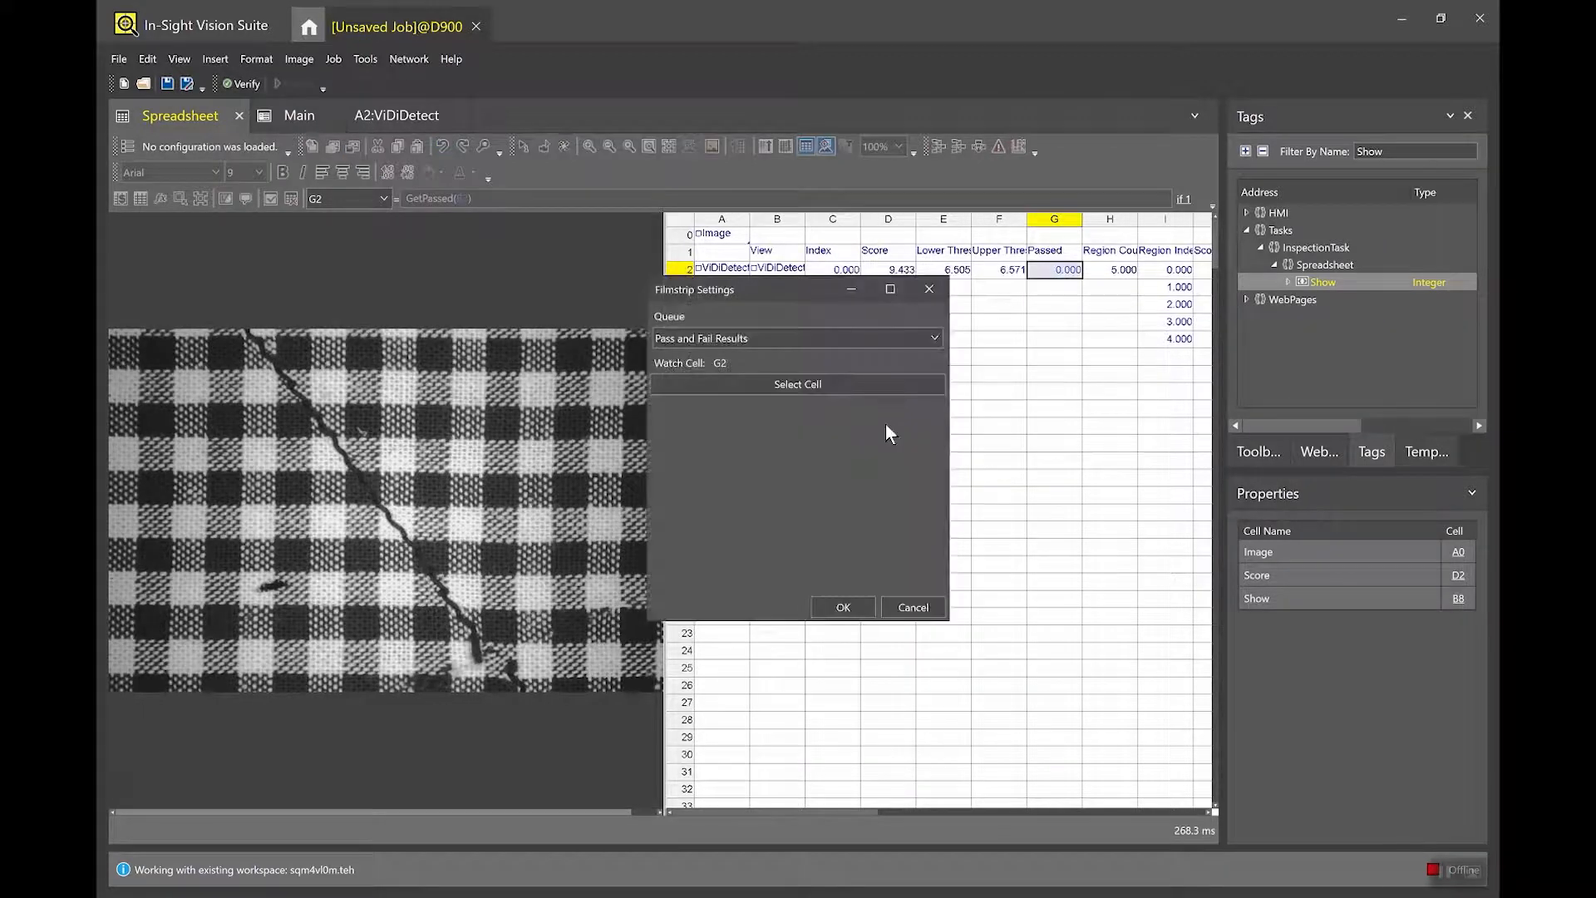
click(834, 610)
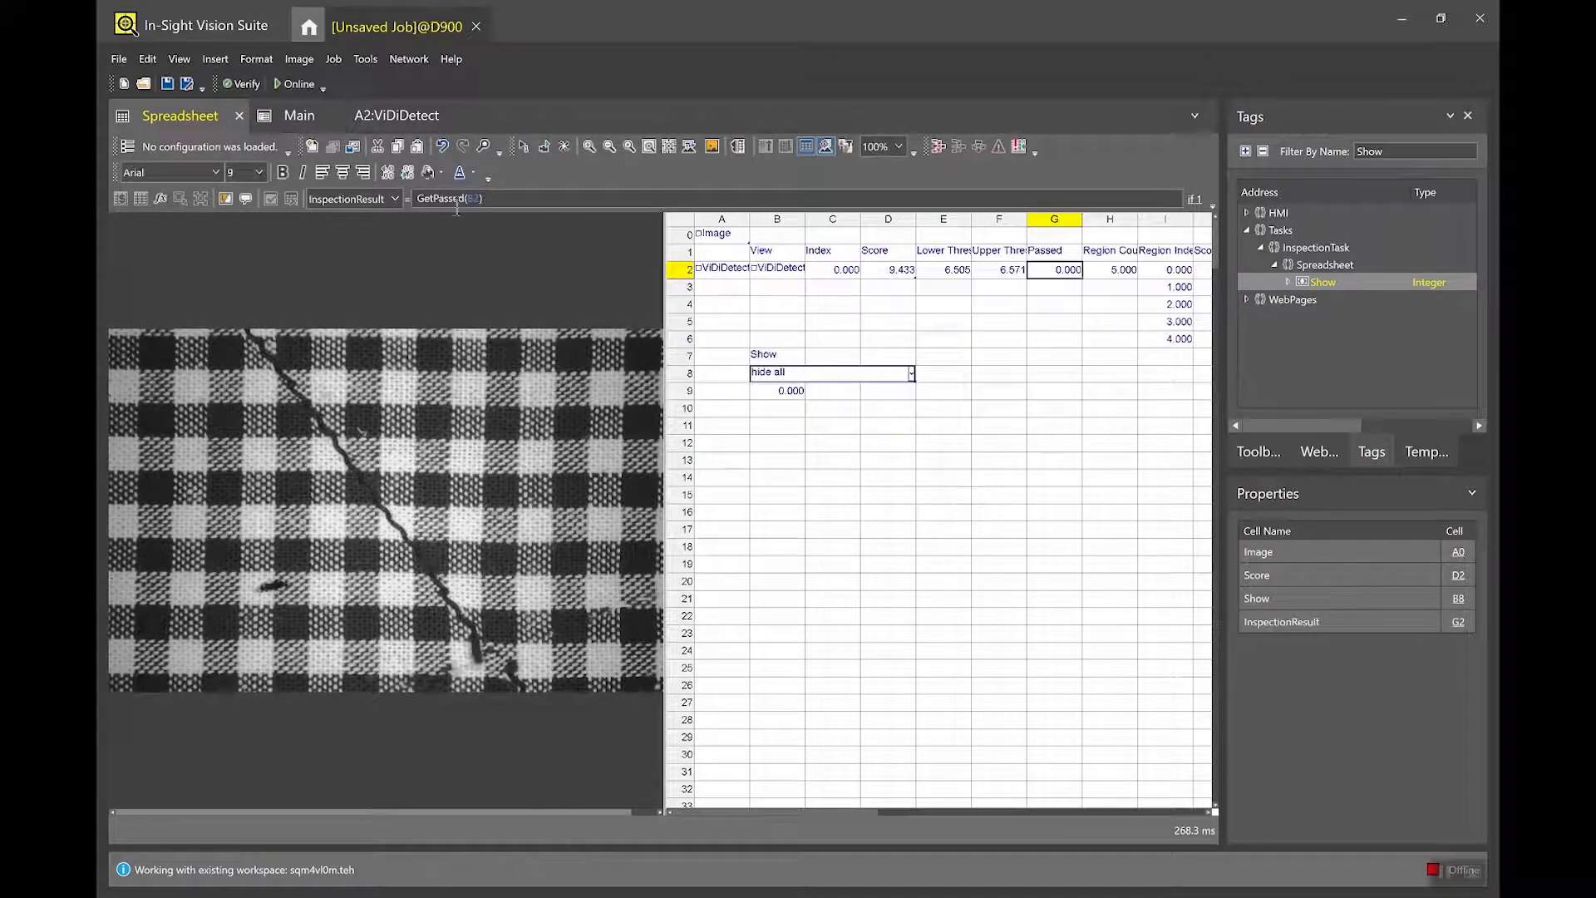
Bring the job online and apply the pending Spreadsheet changes.
click(298, 84)
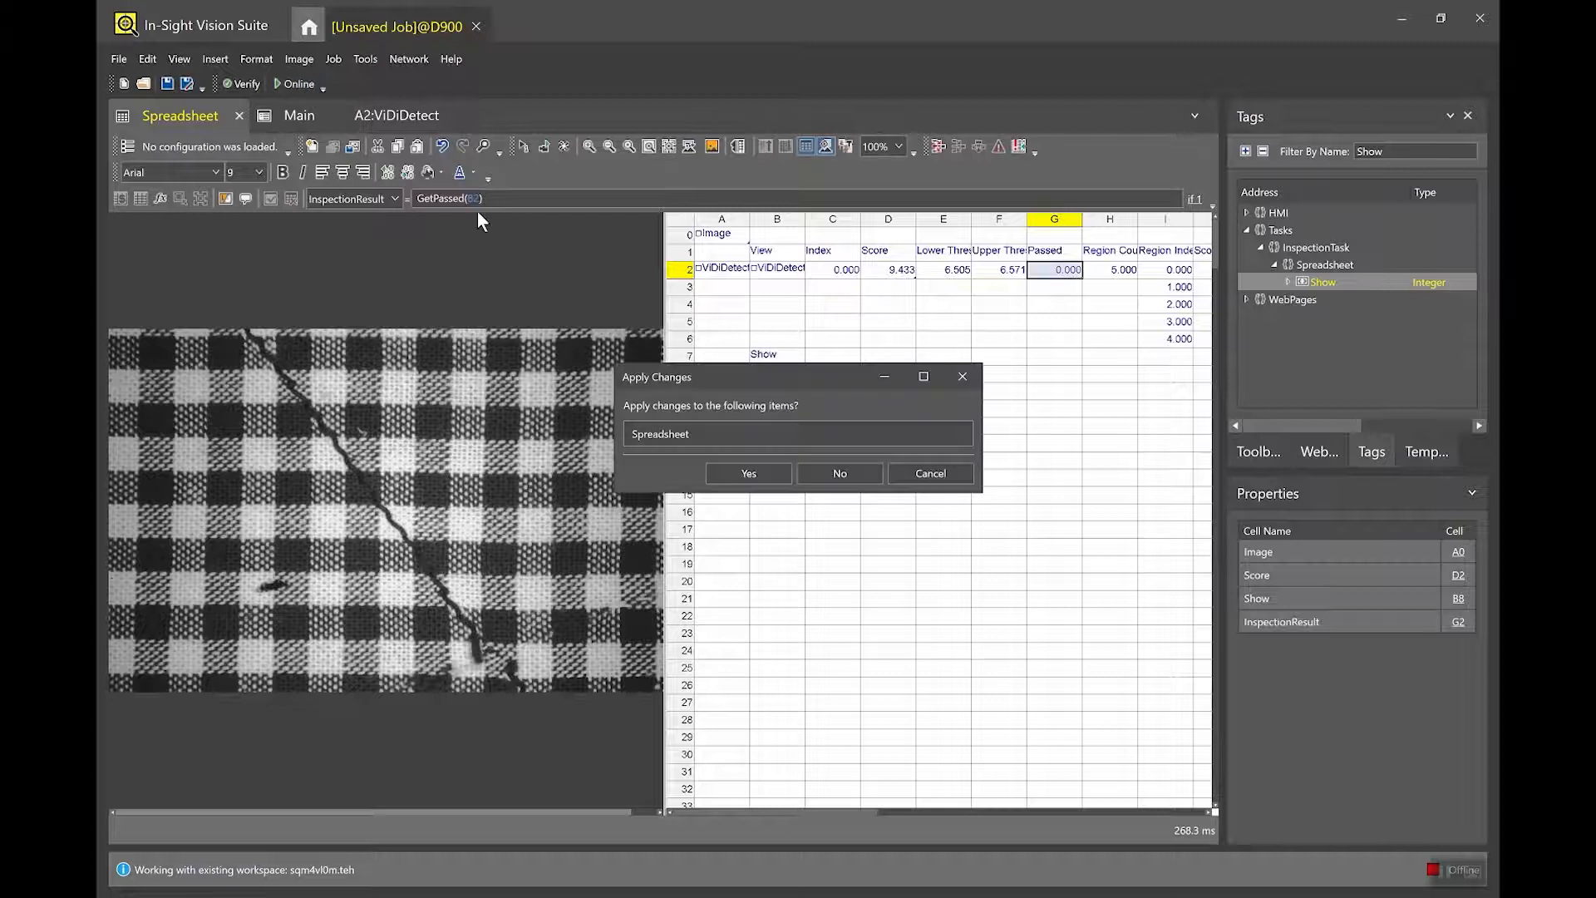
click(732, 473)
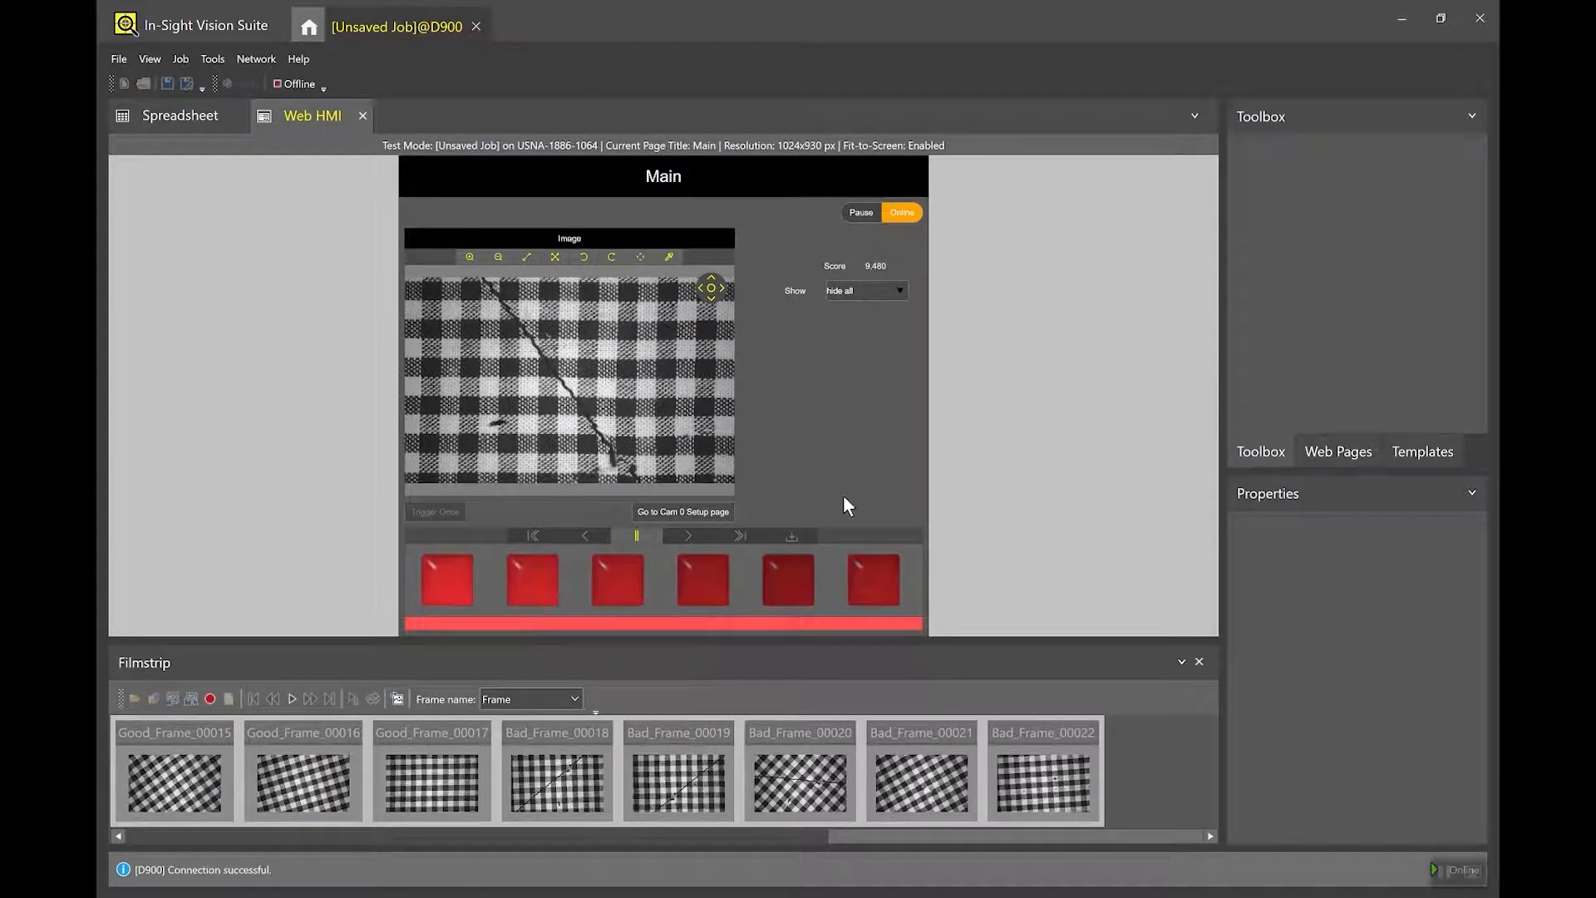
Freeze the Main page's results queue, inspect individual queued inspection images and resume the live results.
click(639, 536)
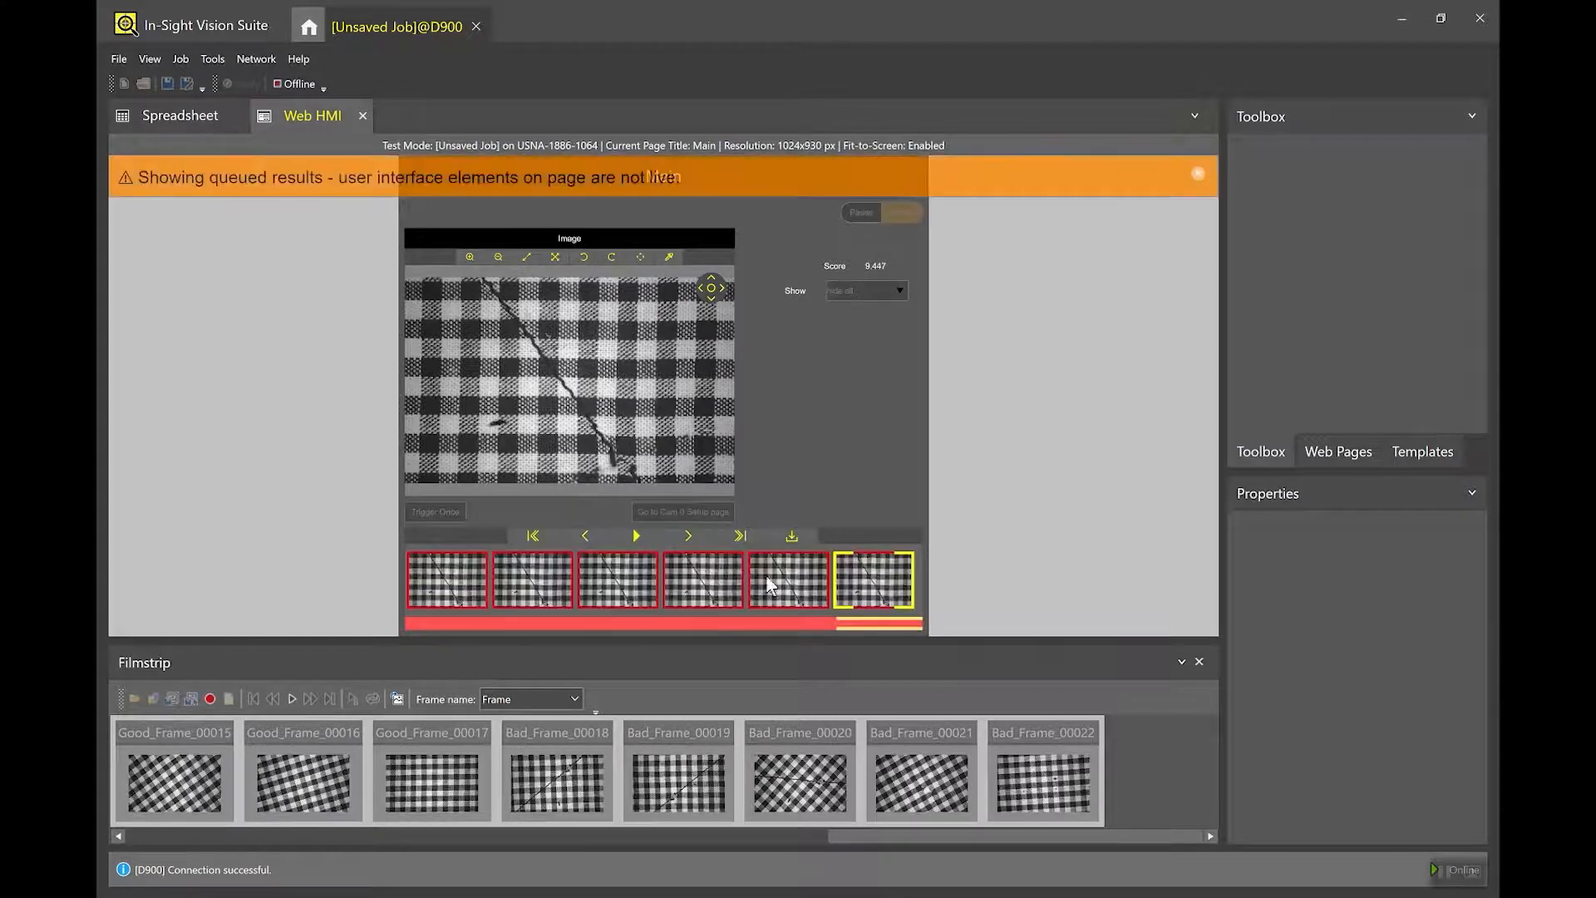
click(708, 572)
click(640, 582)
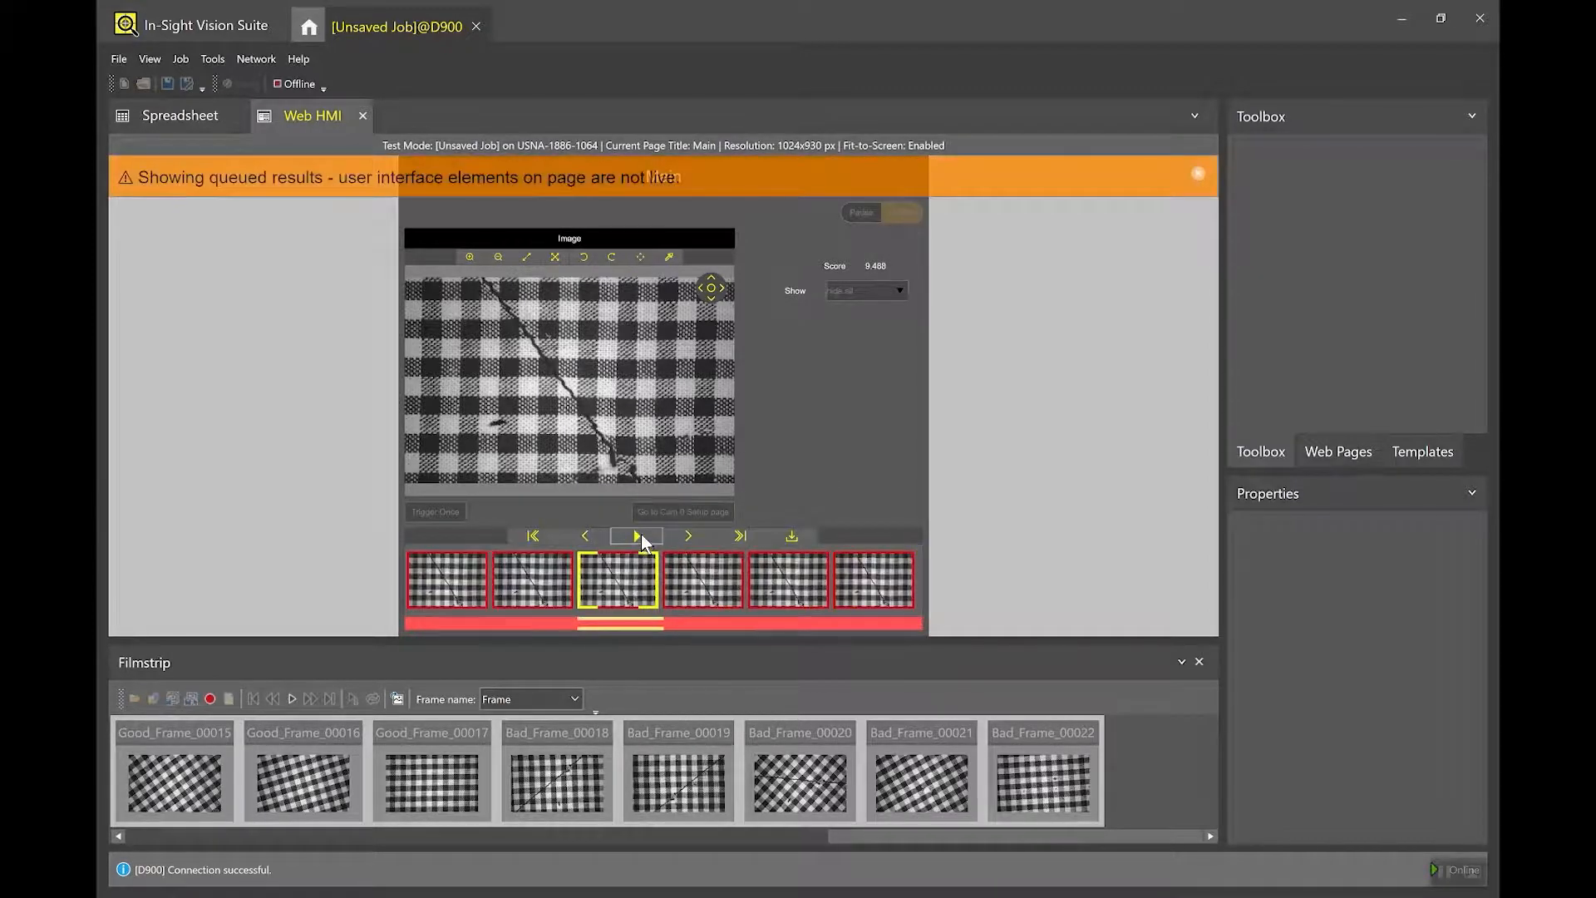
click(639, 535)
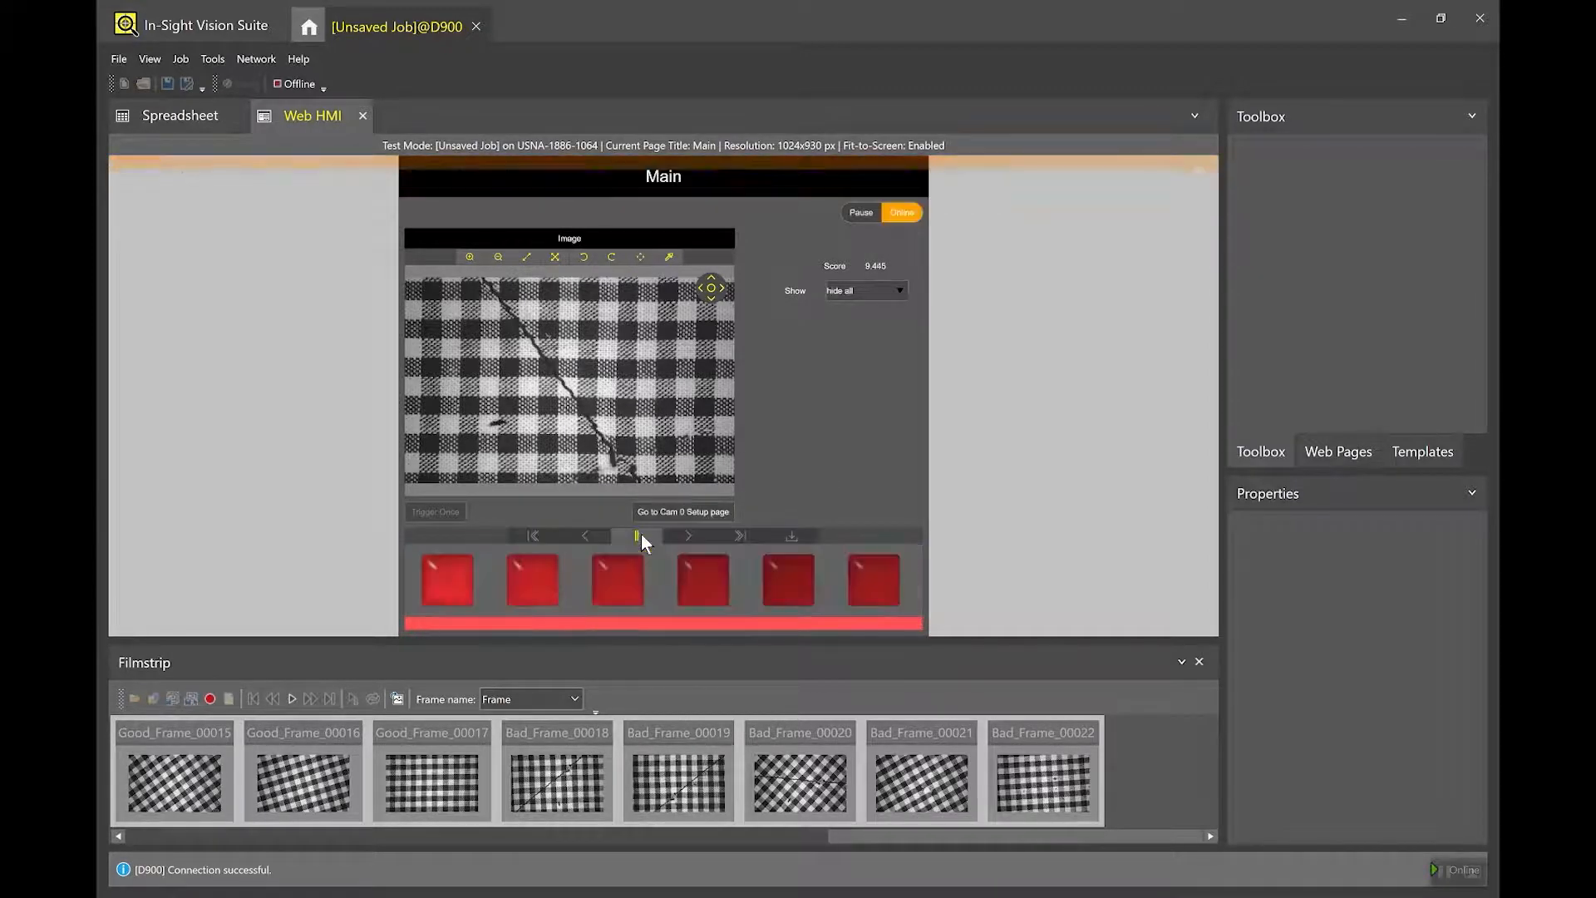
Set Show on the live Main page to input and result graphics, and briefly freeze the results queue to check the passed images.
click(846, 292)
click(888, 424)
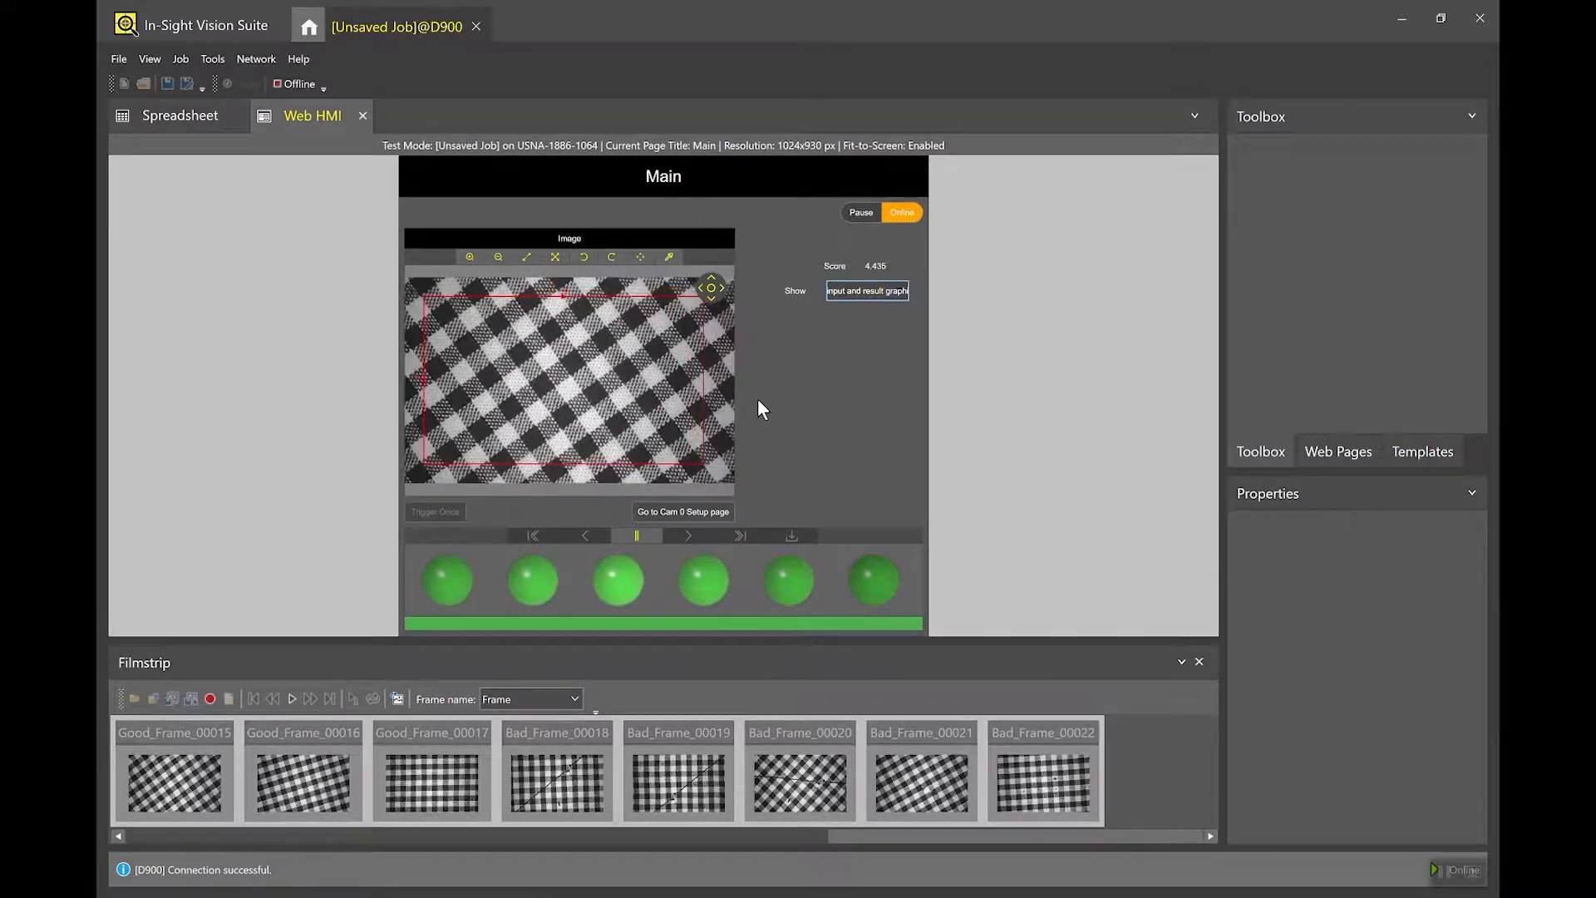
click(642, 536)
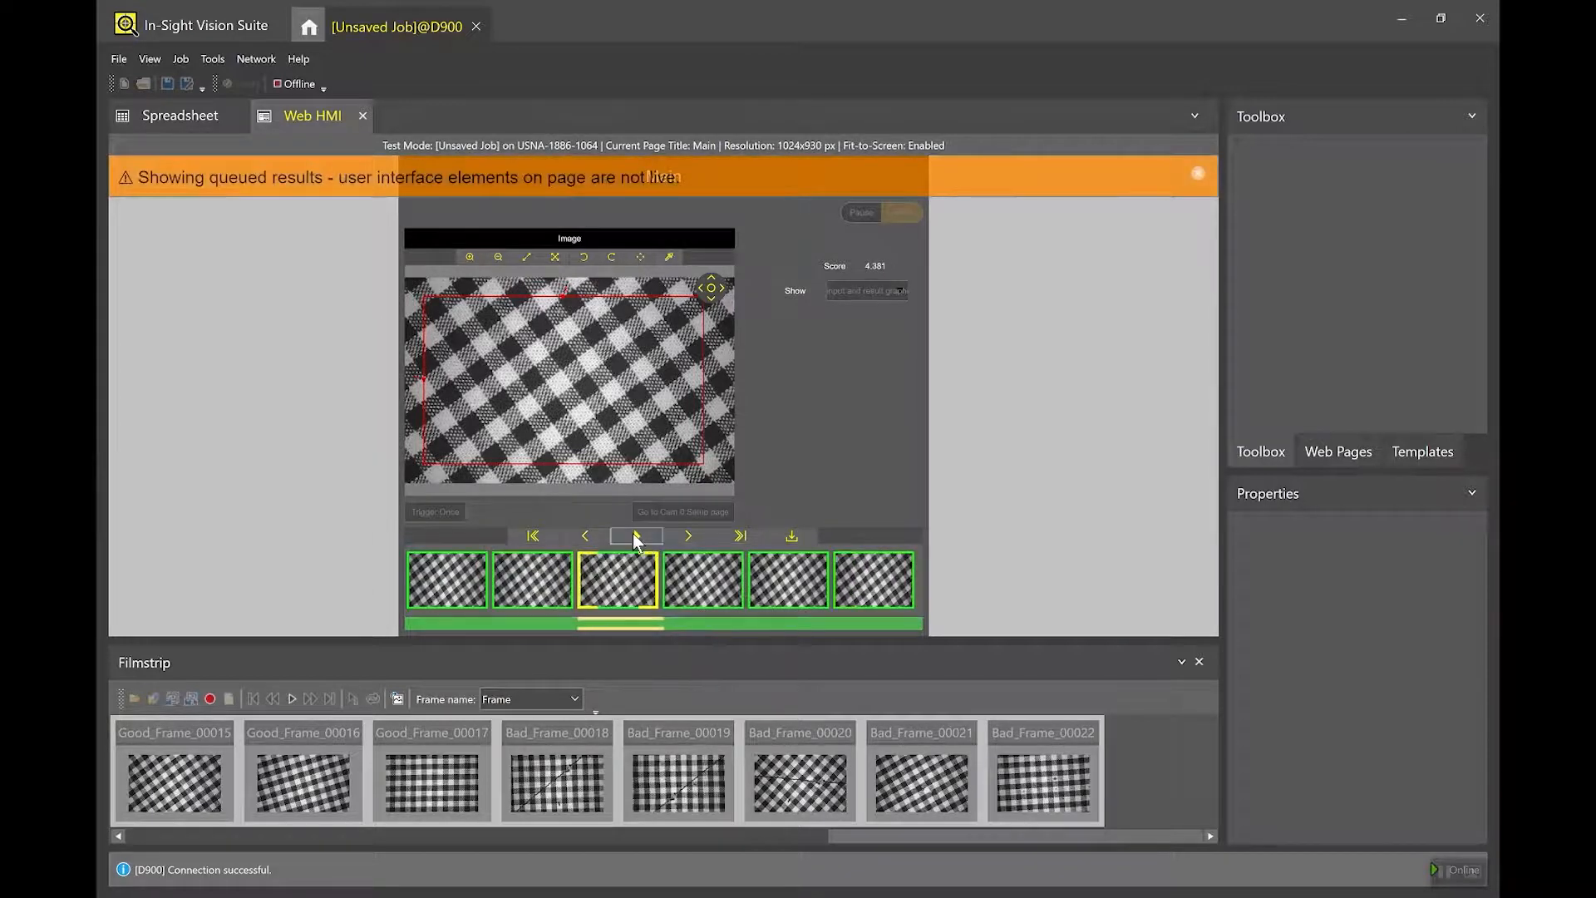
click(636, 535)
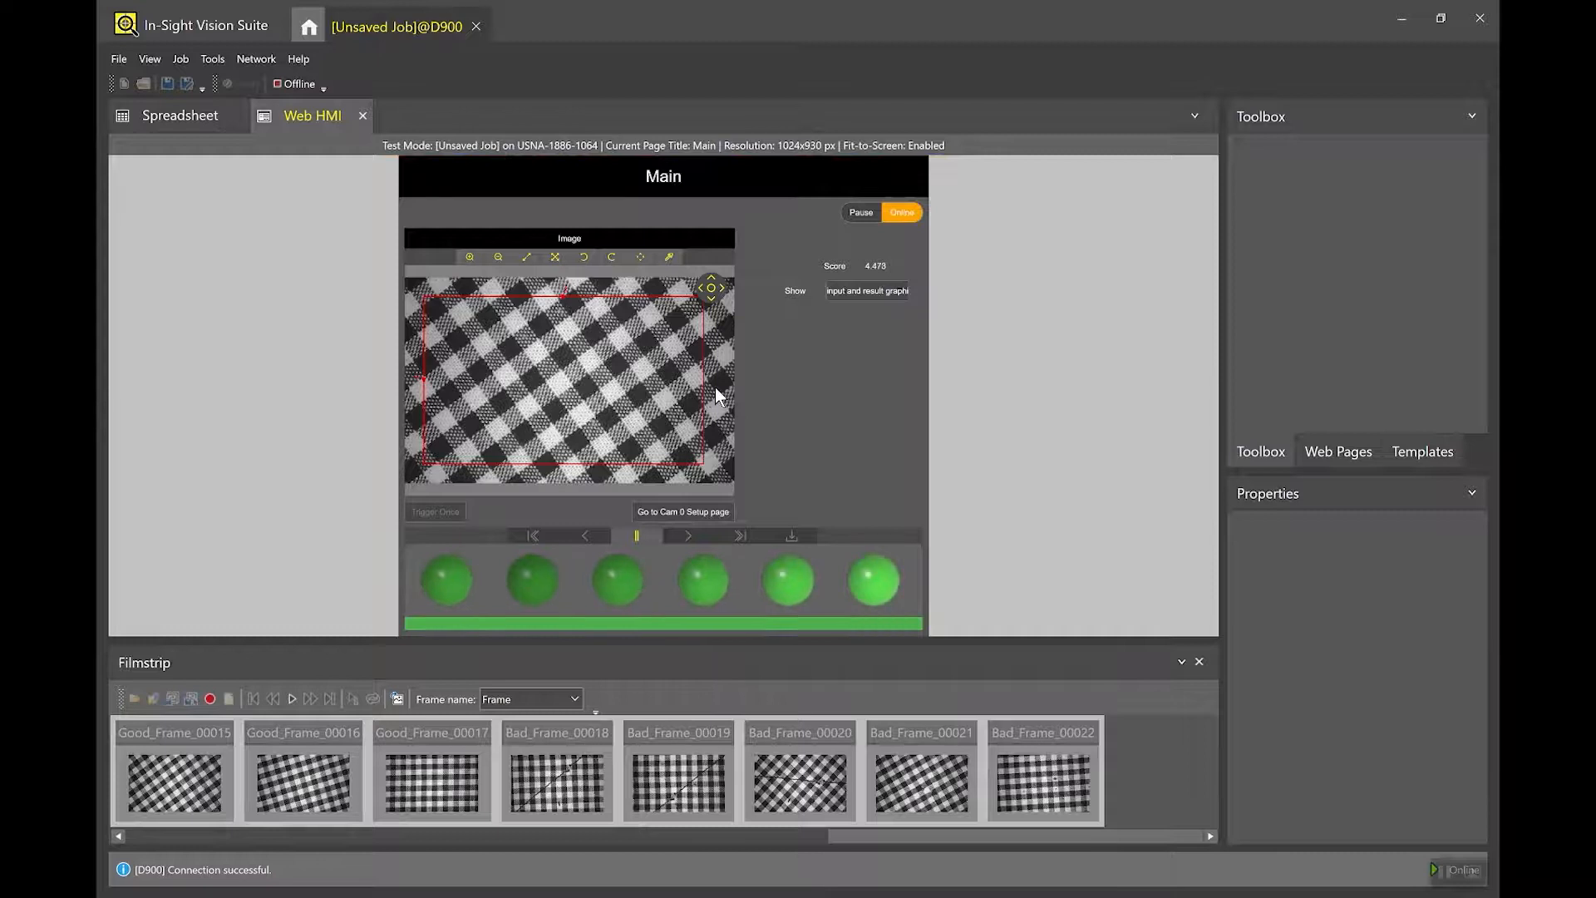
Go back to the system overview and open the HMI of the D900 camera.
click(306, 29)
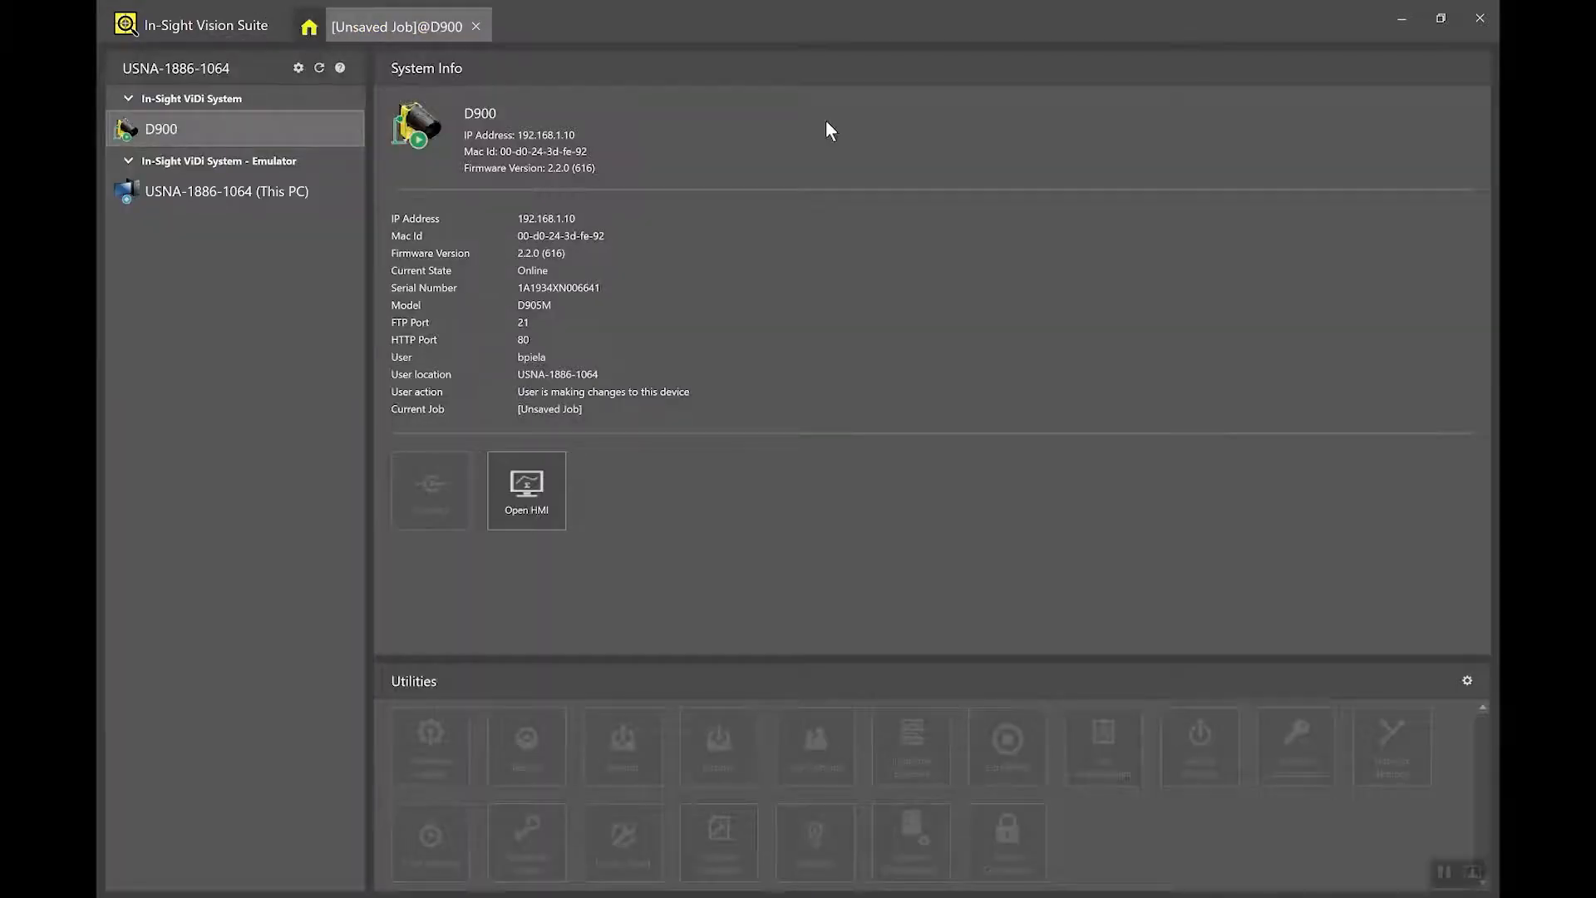
click(519, 510)
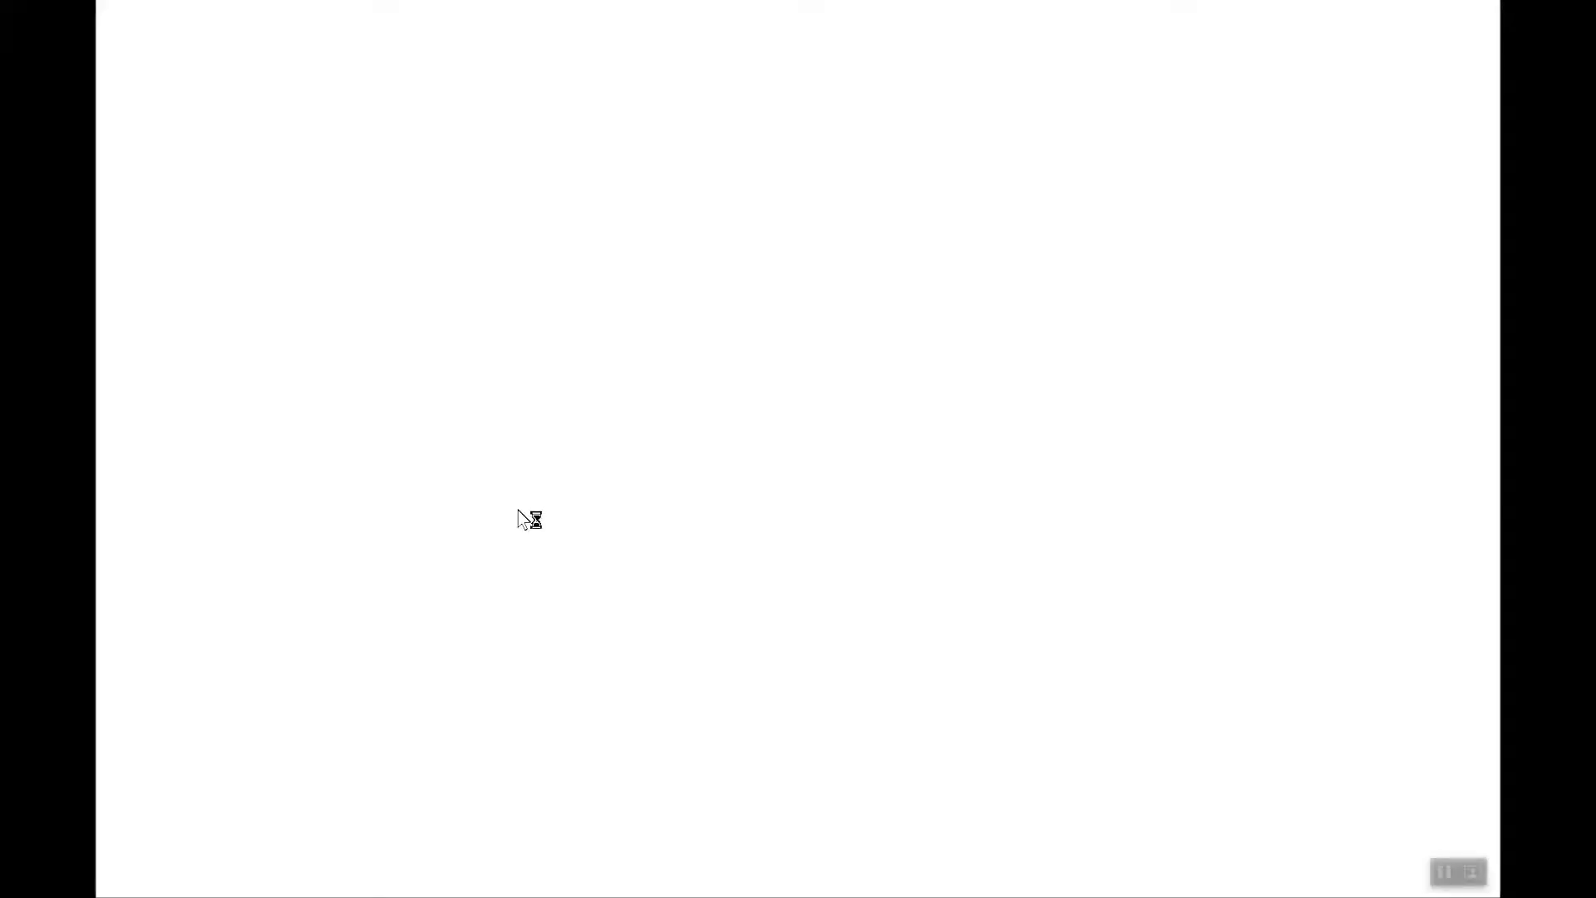